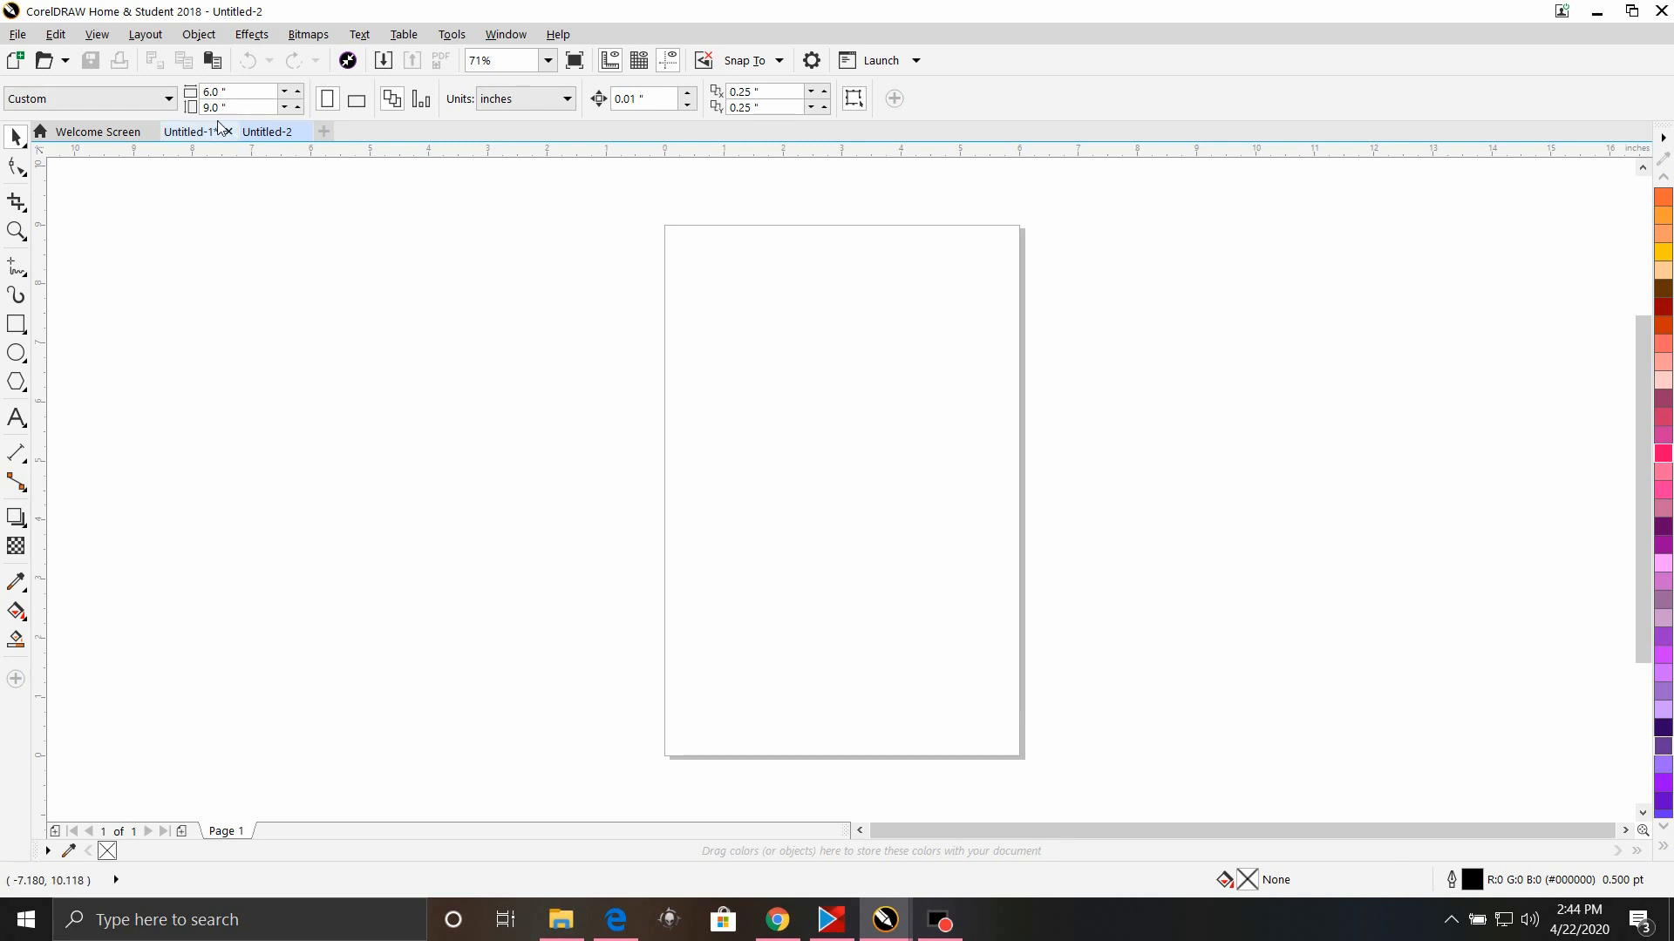
Change the page to landscape orientation and draw a rectangle about 7.93 by 4.05 inches on its lower part
{"action": "left_click", "coordinate": [365, 105]}
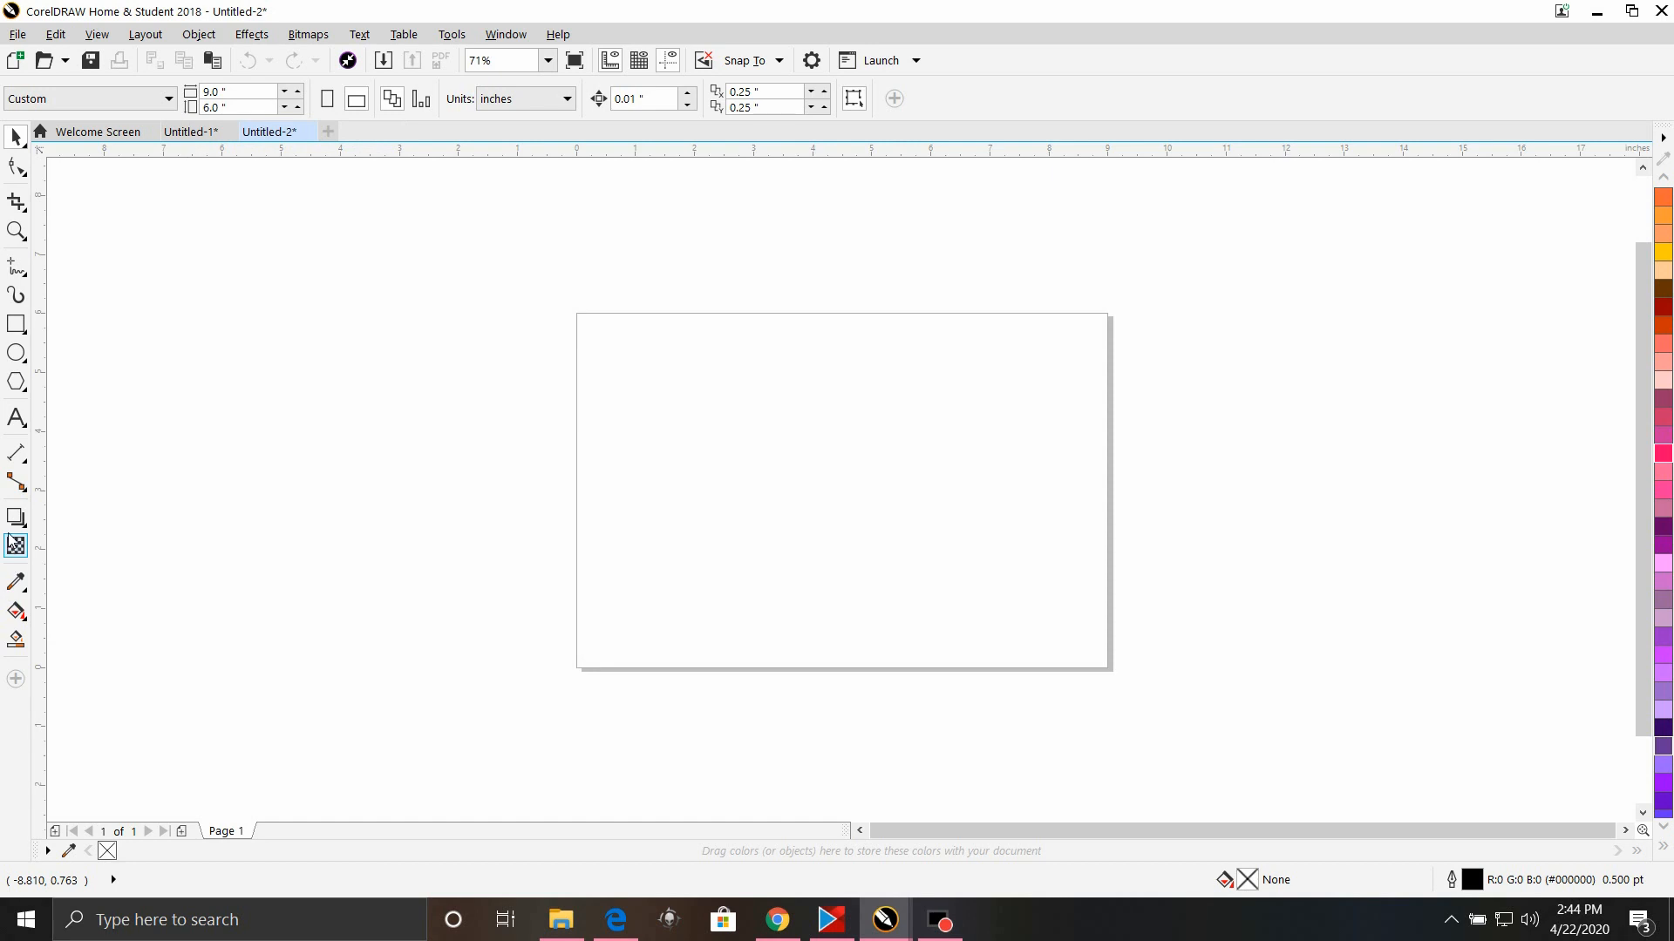
{"action": "left_click", "coordinate": [25, 322]}
{"action": "left_click_drag", "start_coordinate": [611, 398], "coordinate": [1081, 637]}
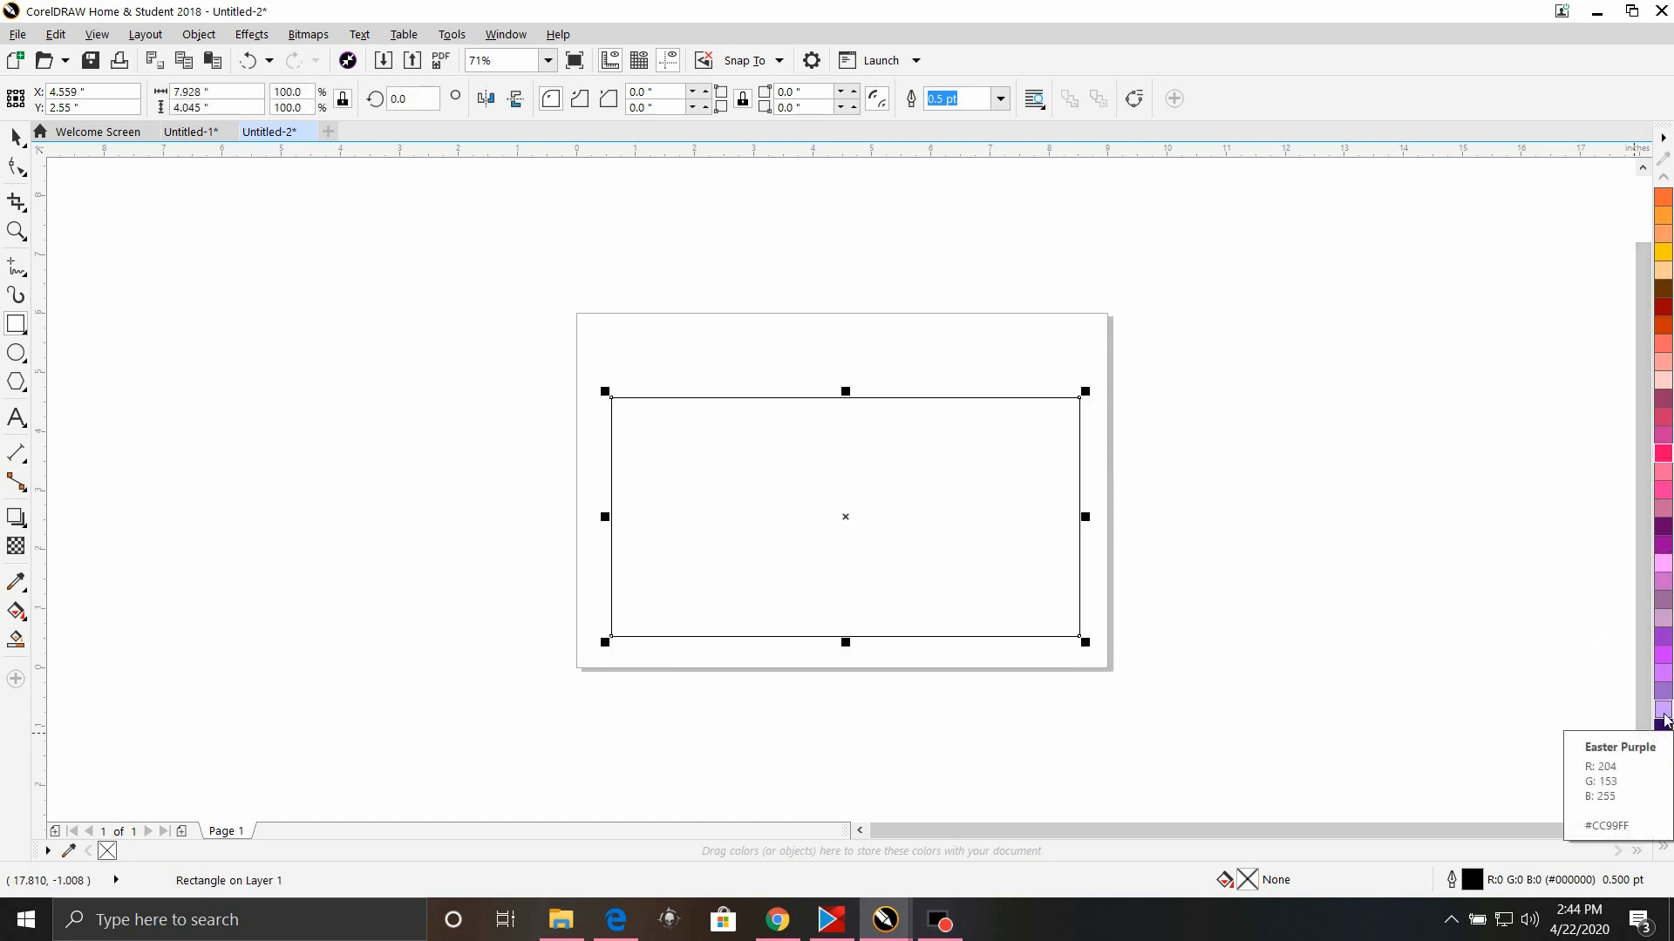
Fill the rectangle with Easter Purple and set its outline width to None
{"action": "left_click_drag", "start_coordinate": [1665, 720], "coordinate": [782, 524]}
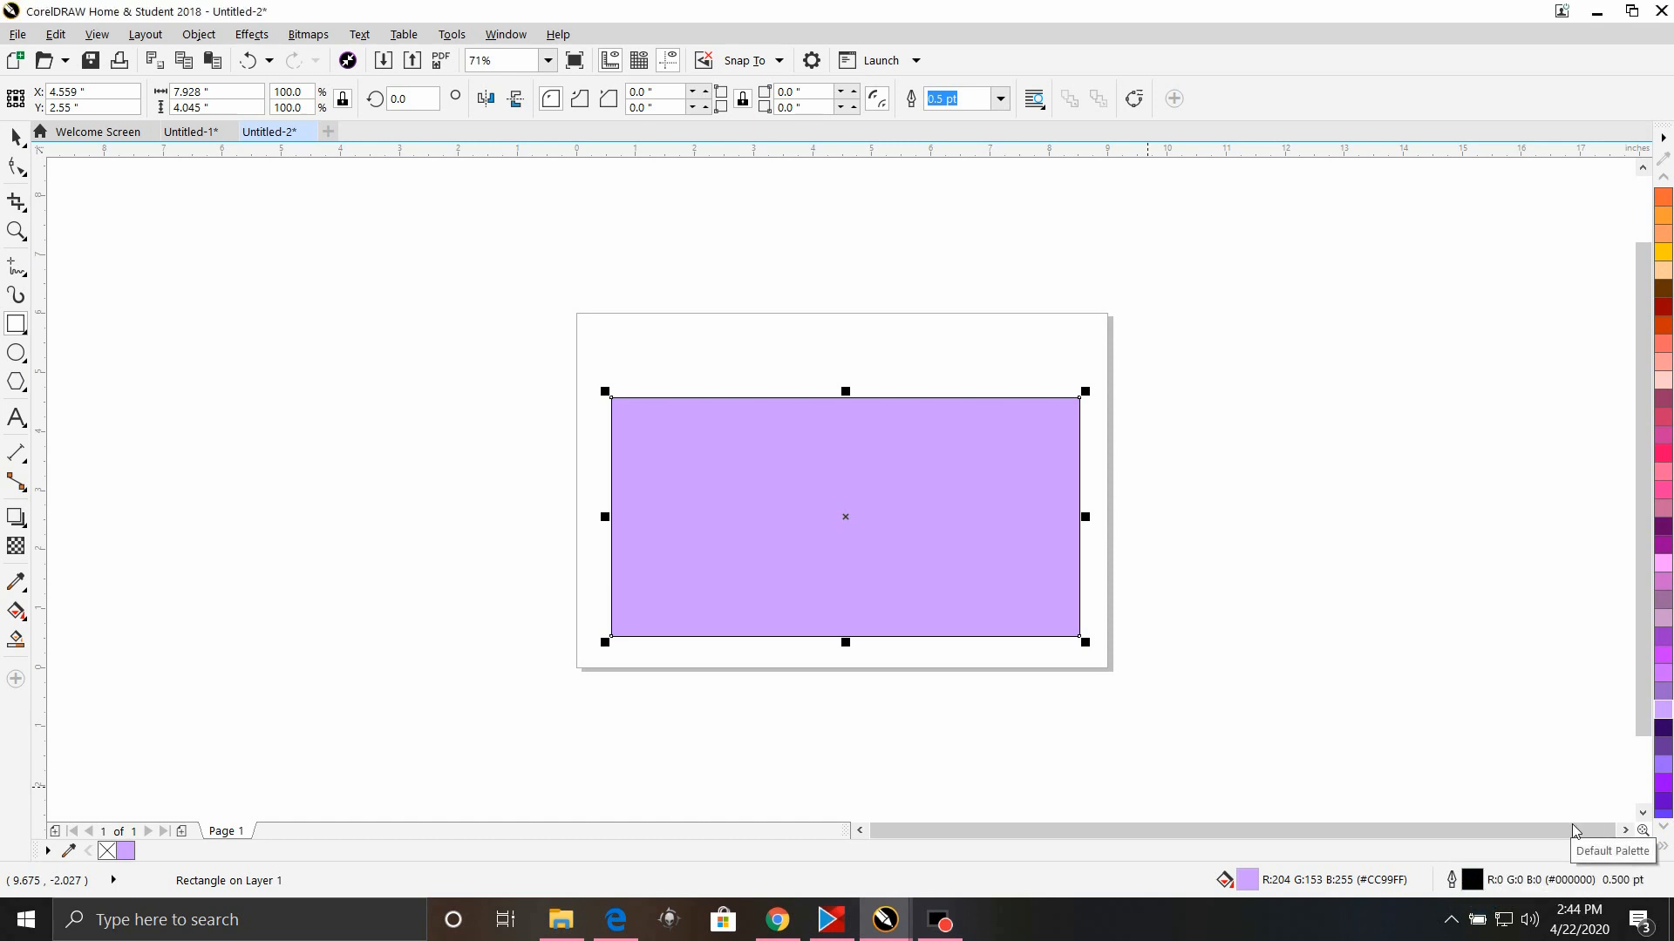
{"action": "double_click", "coordinate": [1470, 882]}
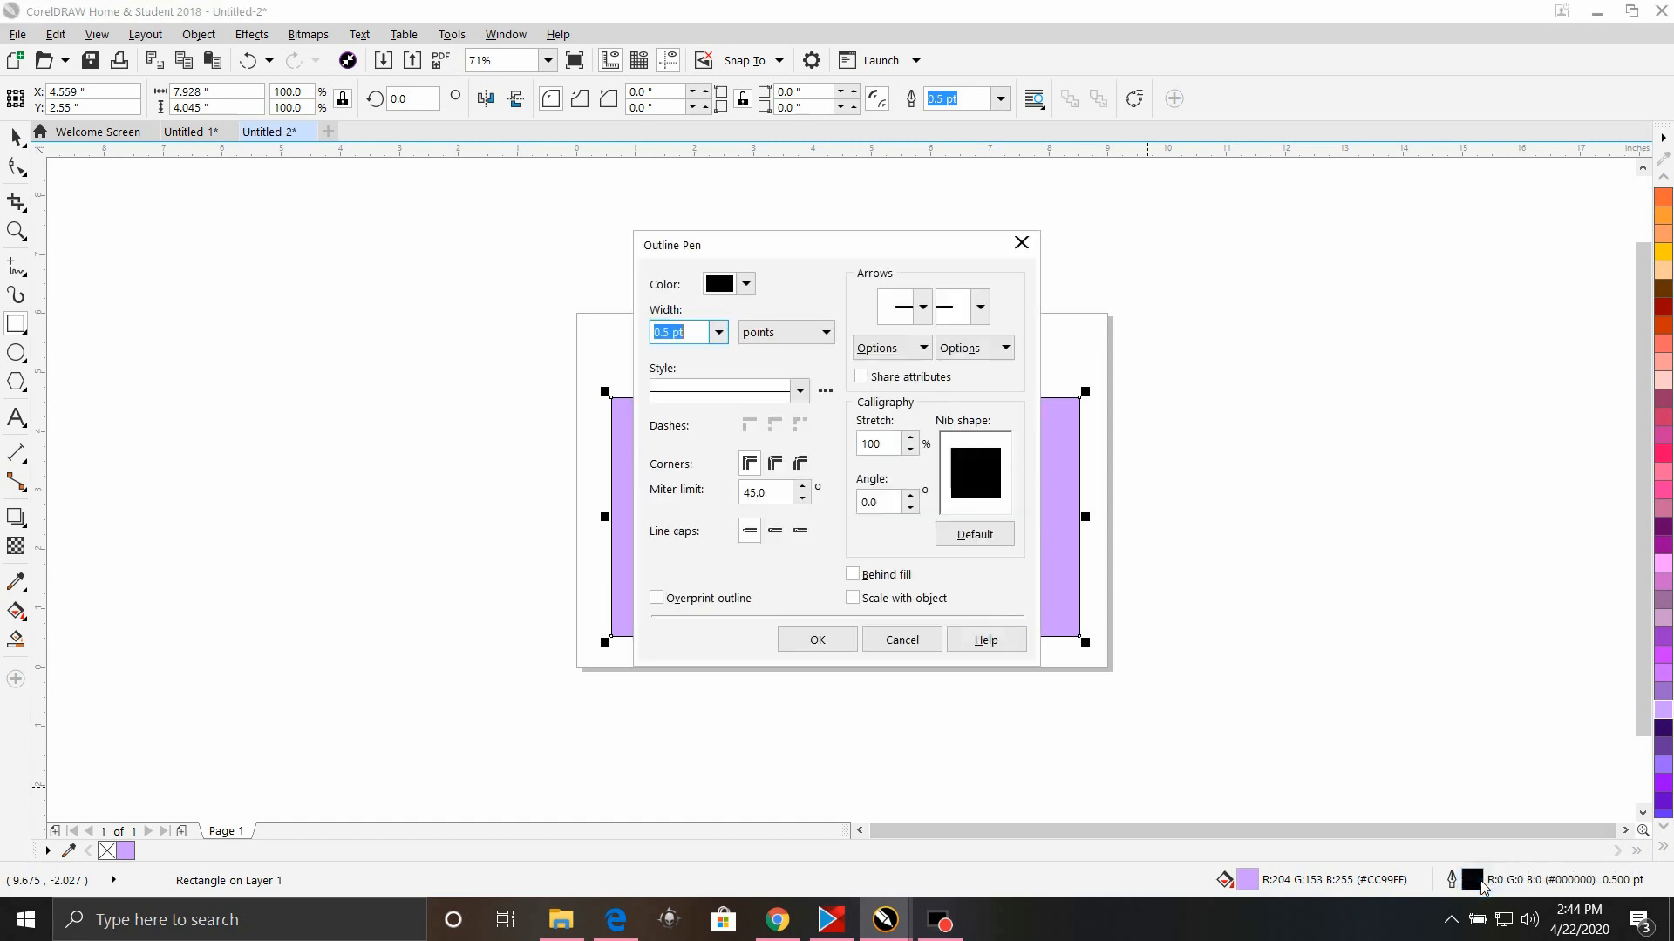
{"action": "left_click", "coordinate": [715, 336]}
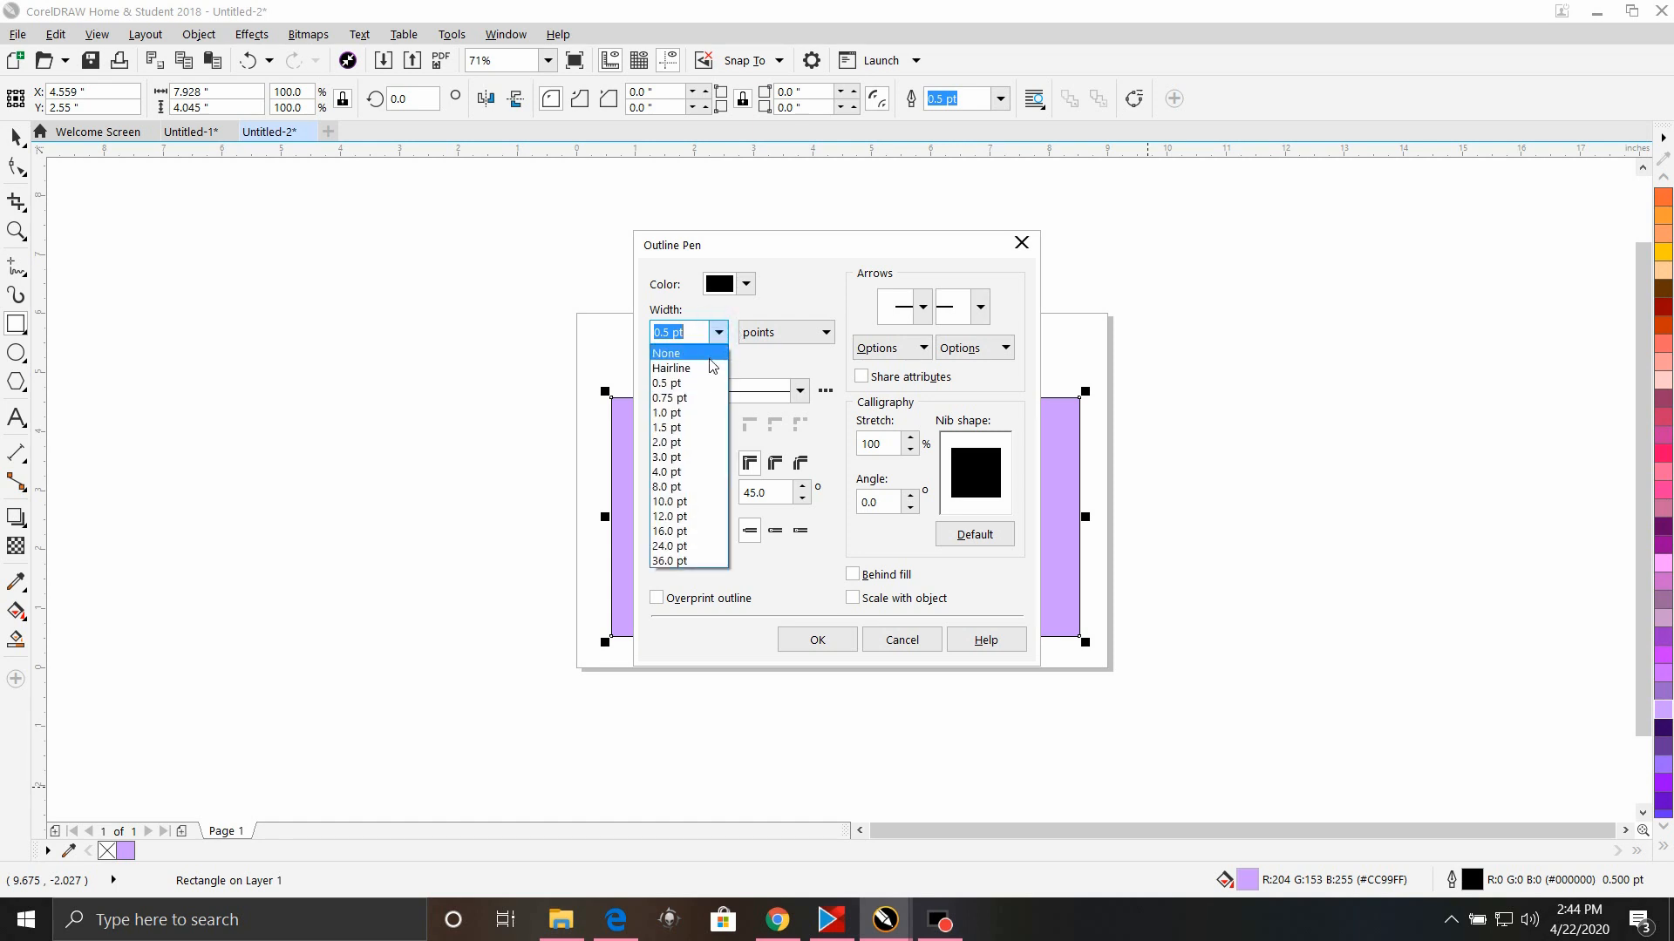
{"action": "left_click", "coordinate": [711, 355]}
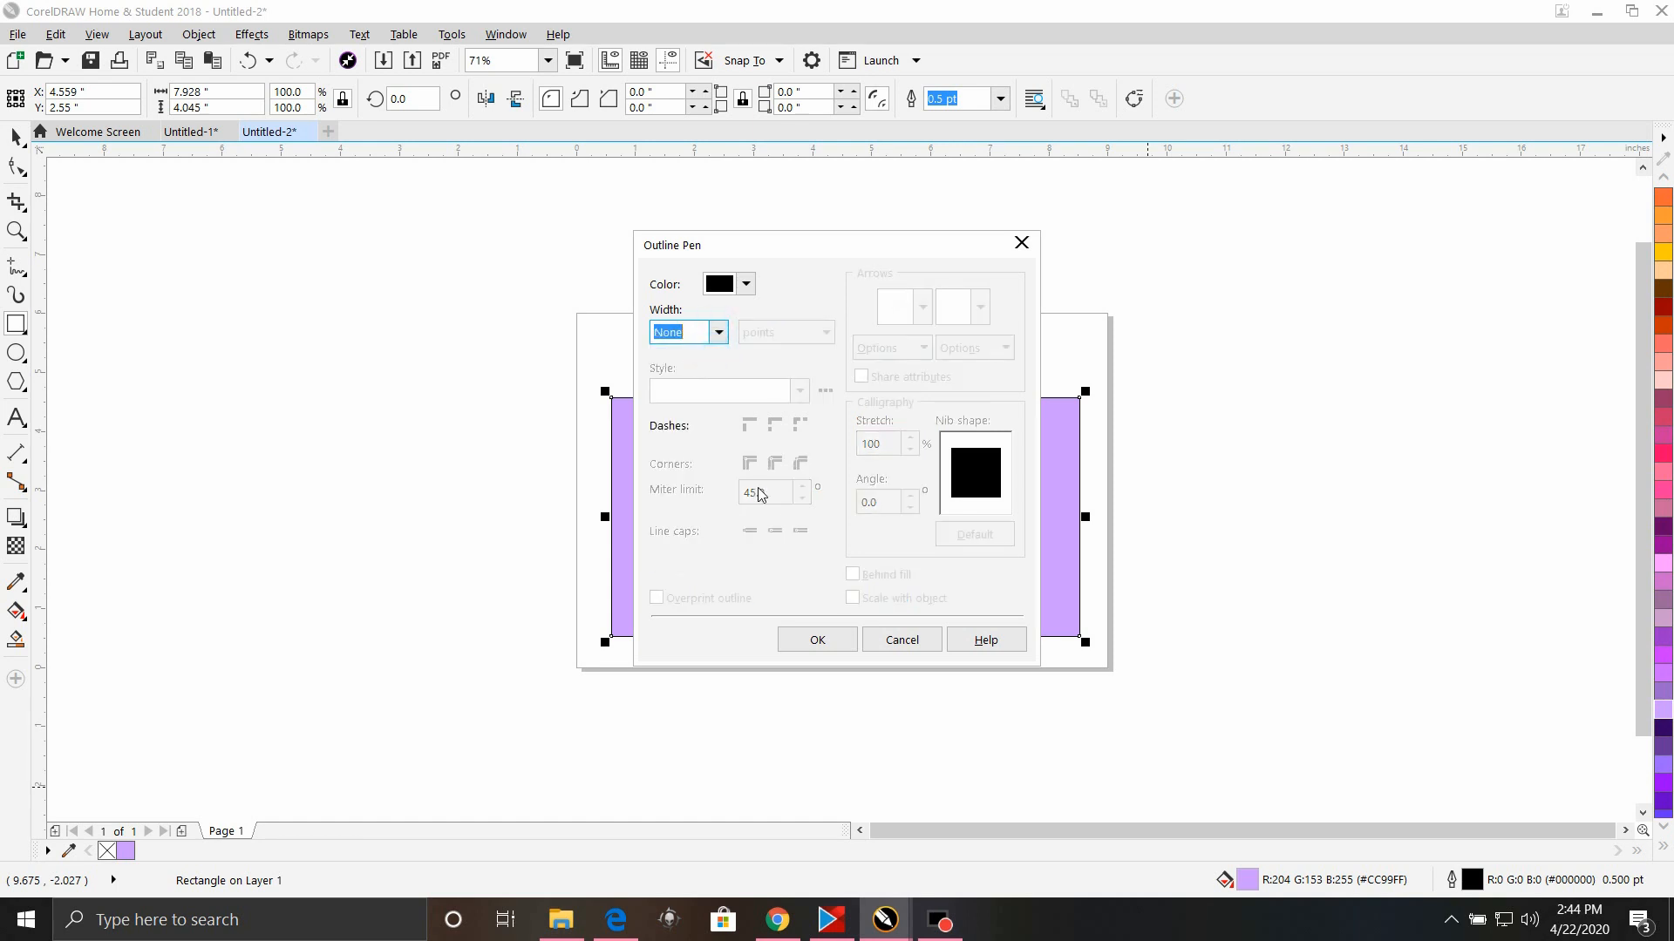
{"action": "left_click", "coordinate": [817, 642]}
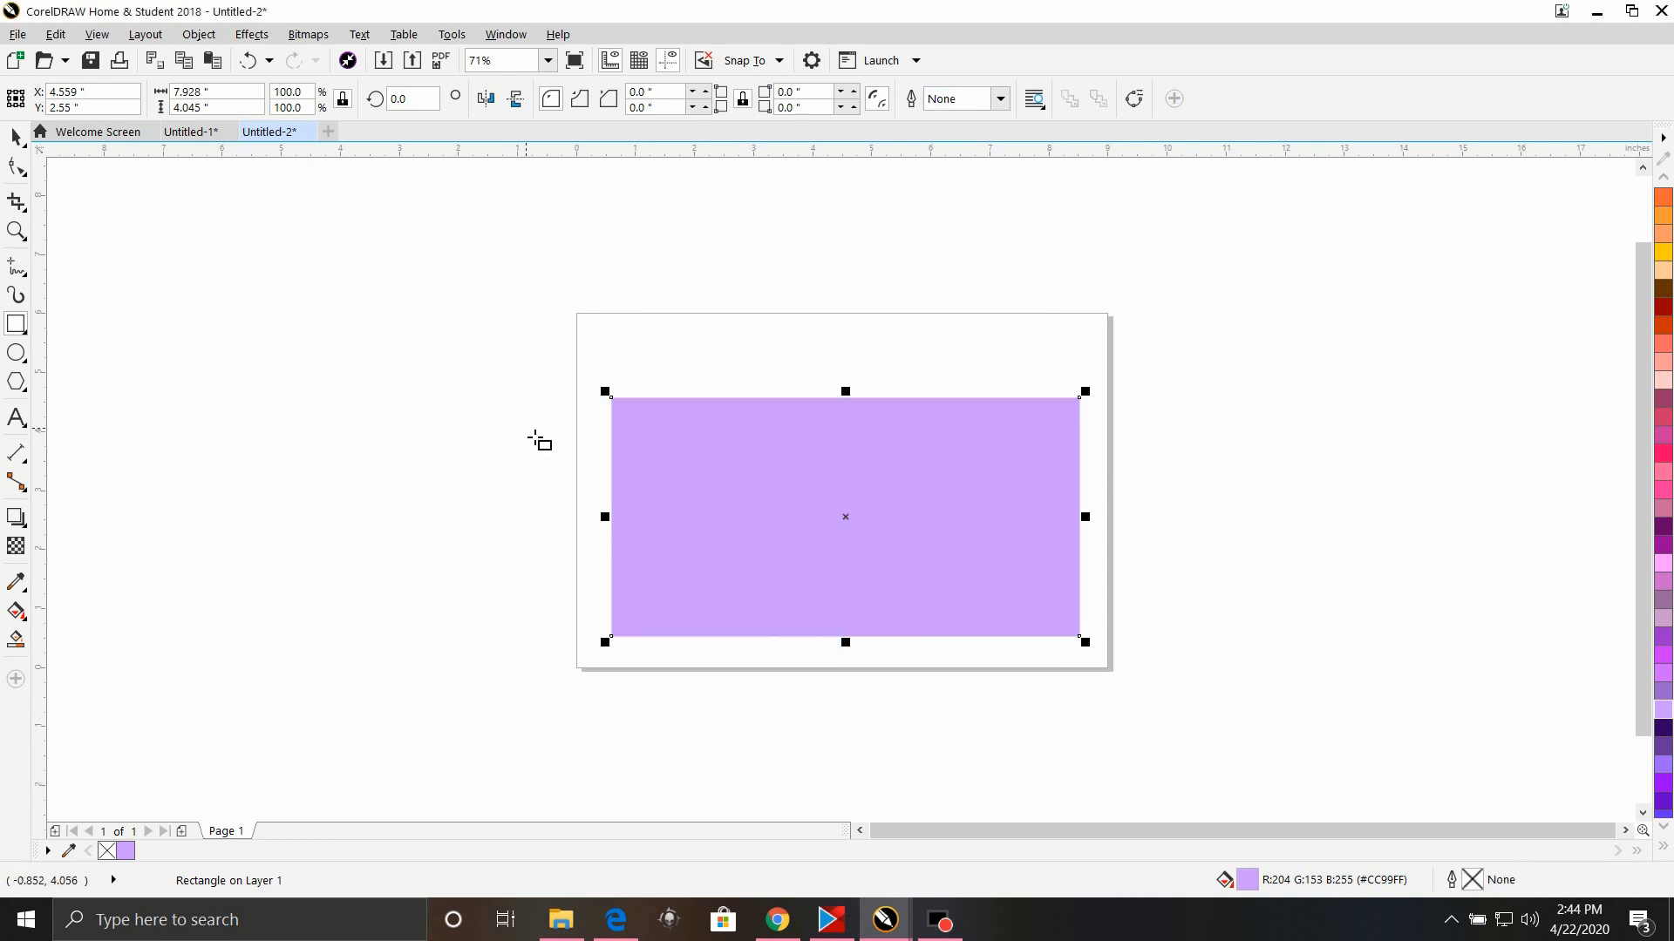
Add the artistic text "What Day Is It , Again?" and place it near the middle of the purple rectangle
{"action": "left_click", "coordinate": [17, 418]}
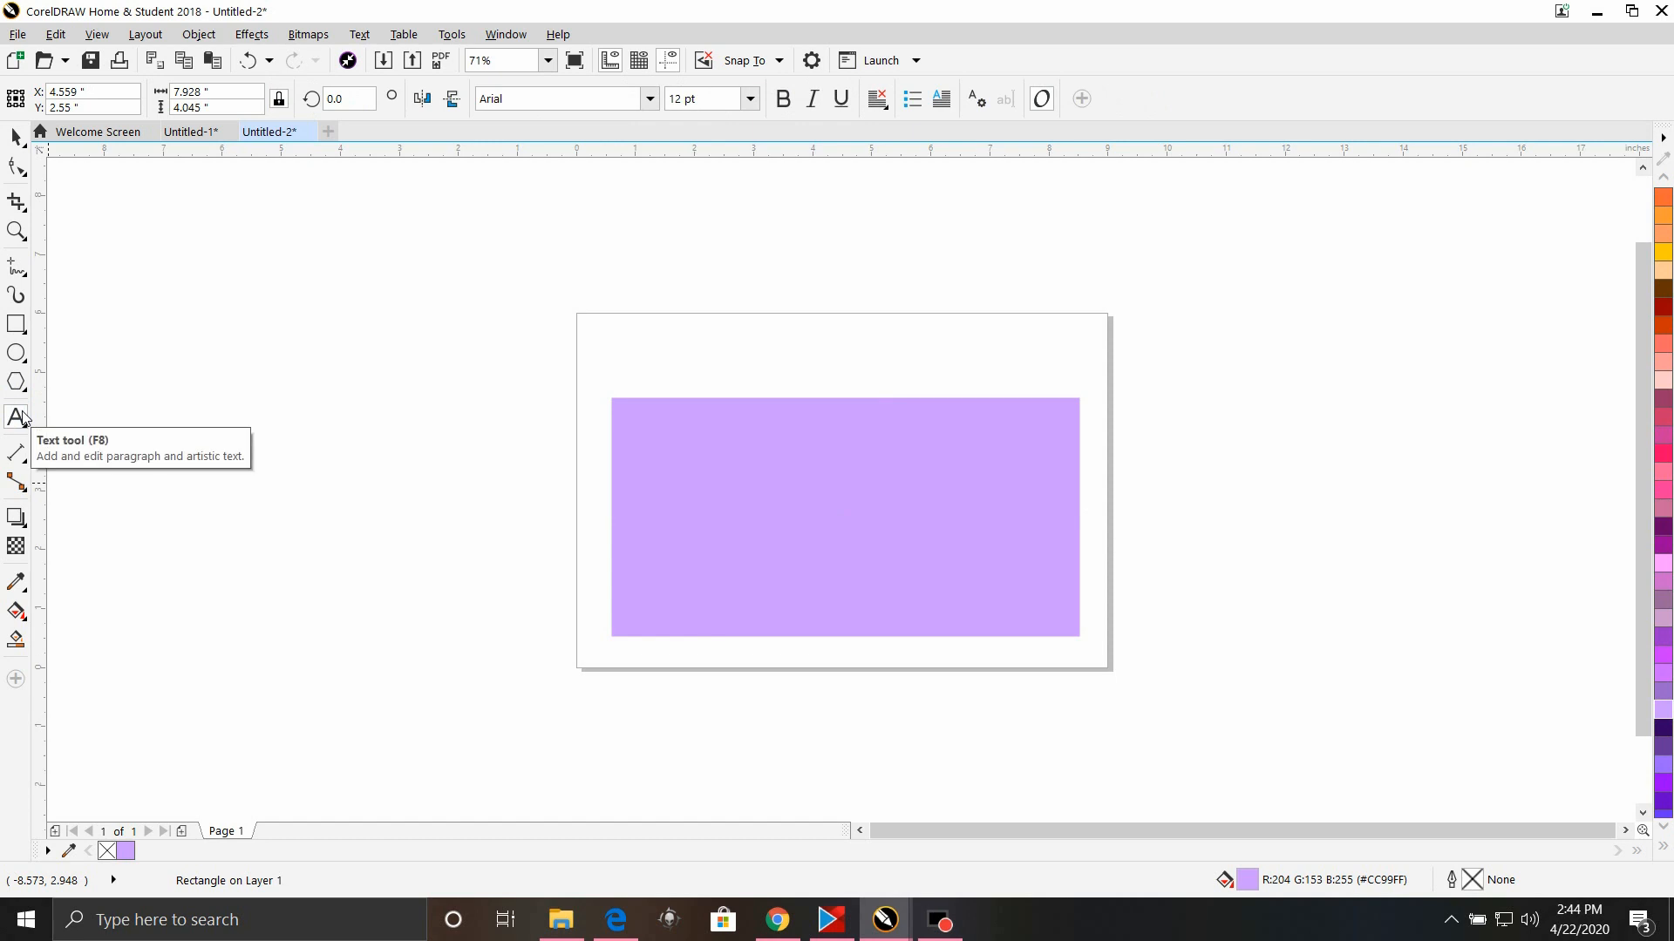
{"action": "left_click", "coordinate": [273, 568]}
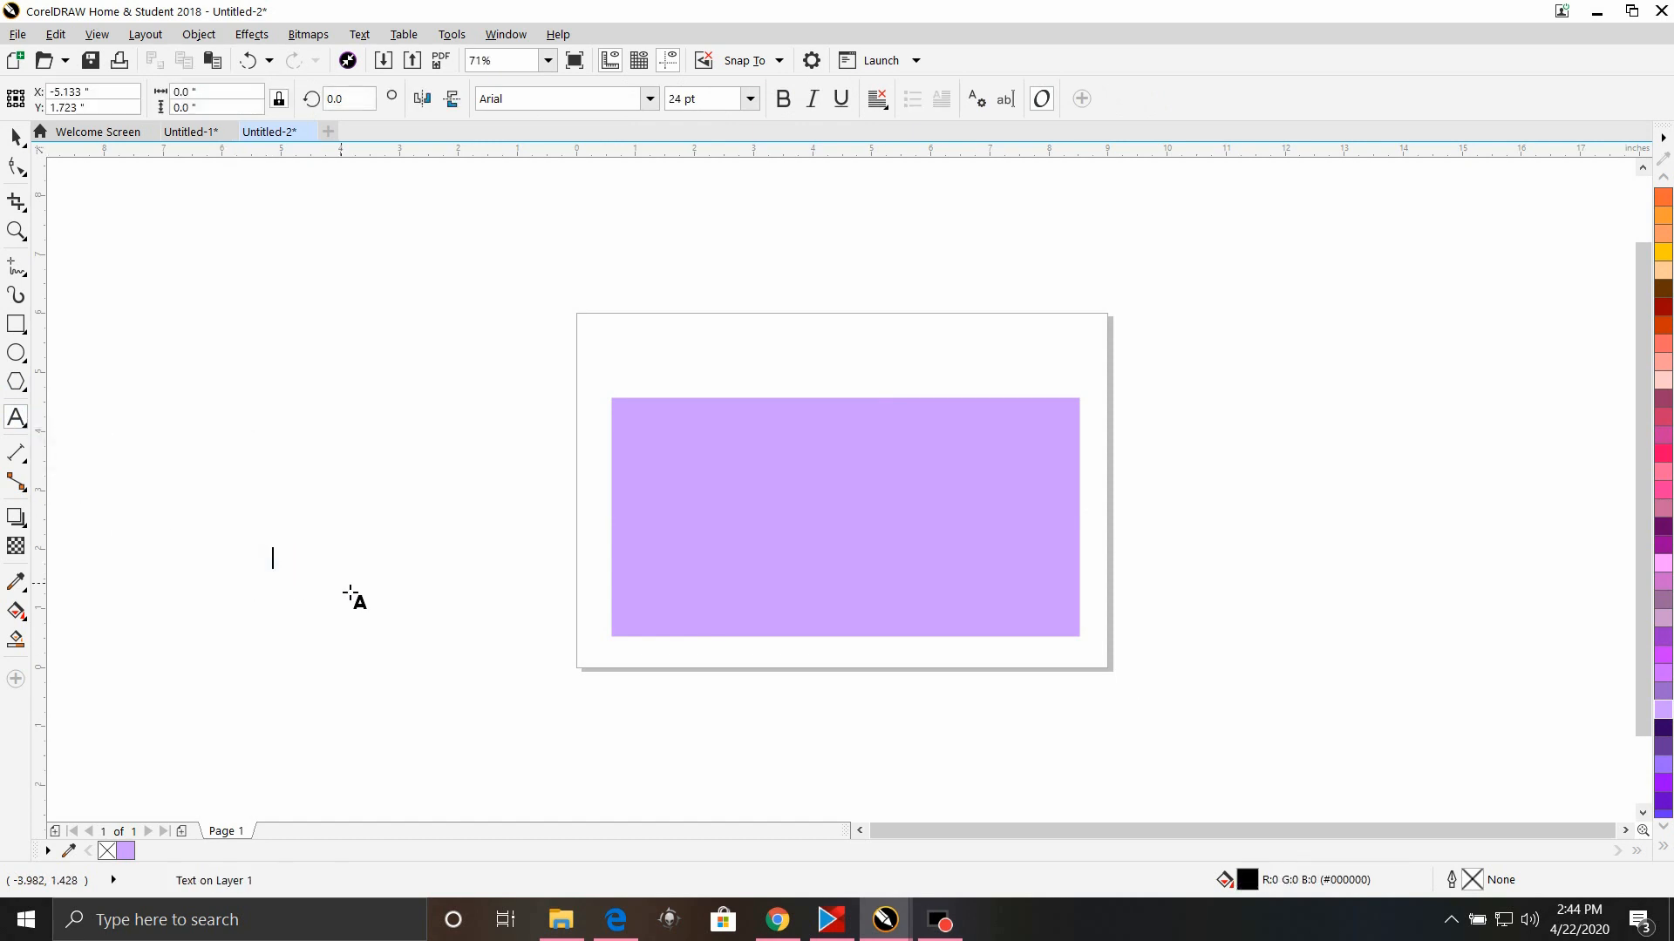
{"action": "type", "text": "W"}
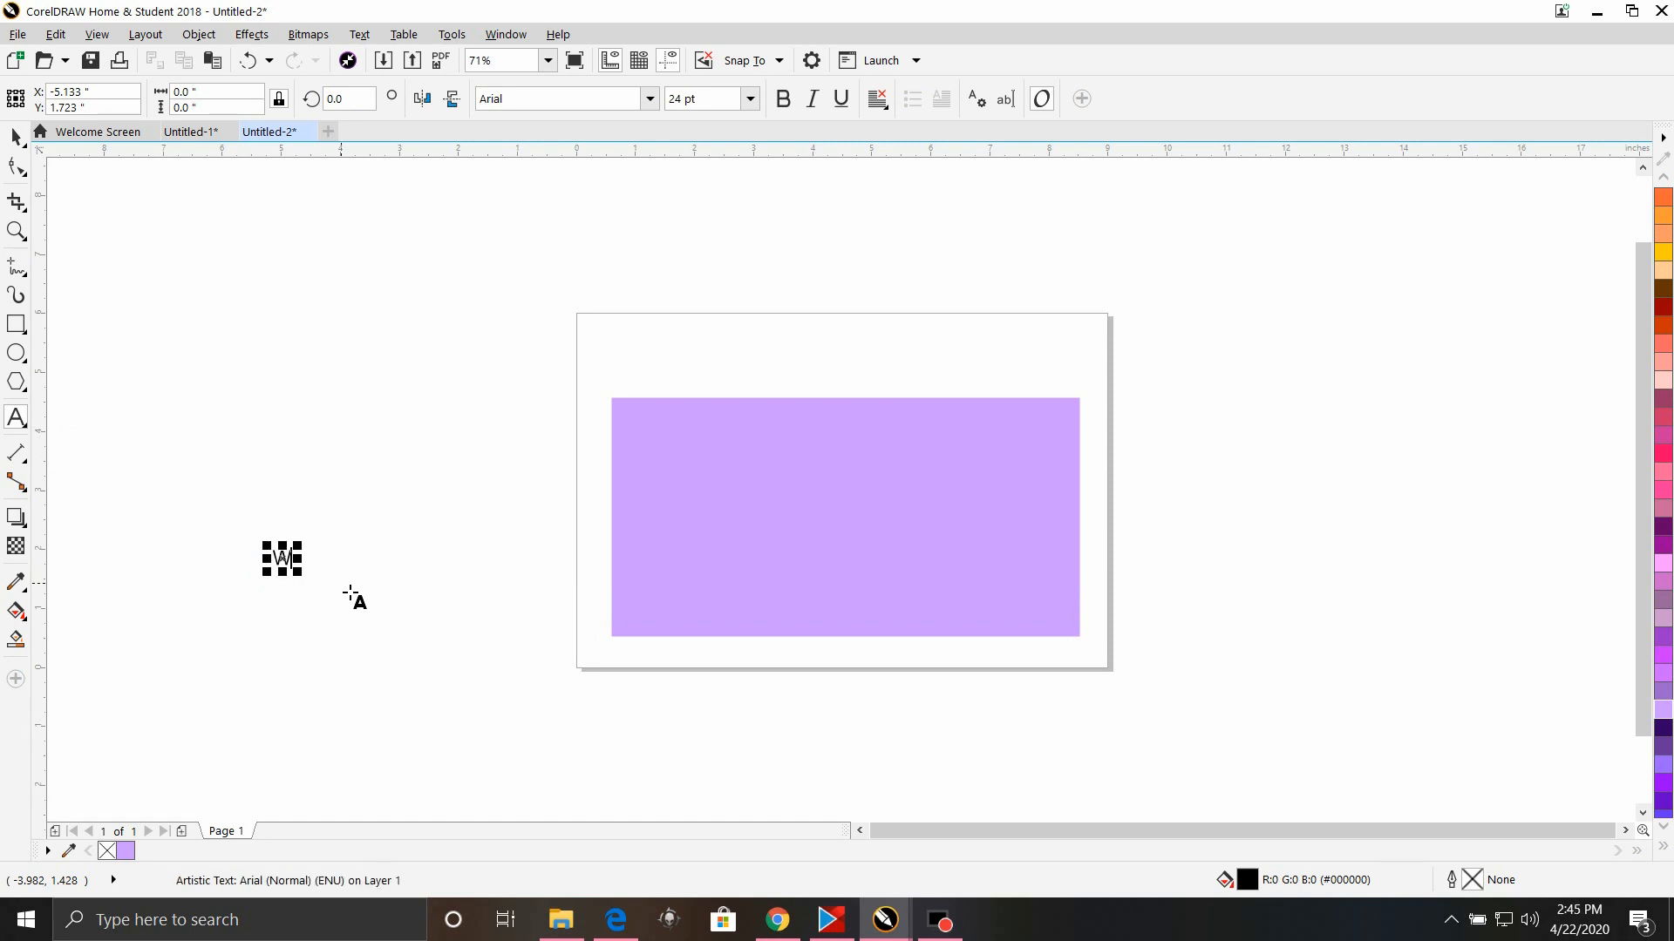
{"action": "type", "text": "hat Day"}
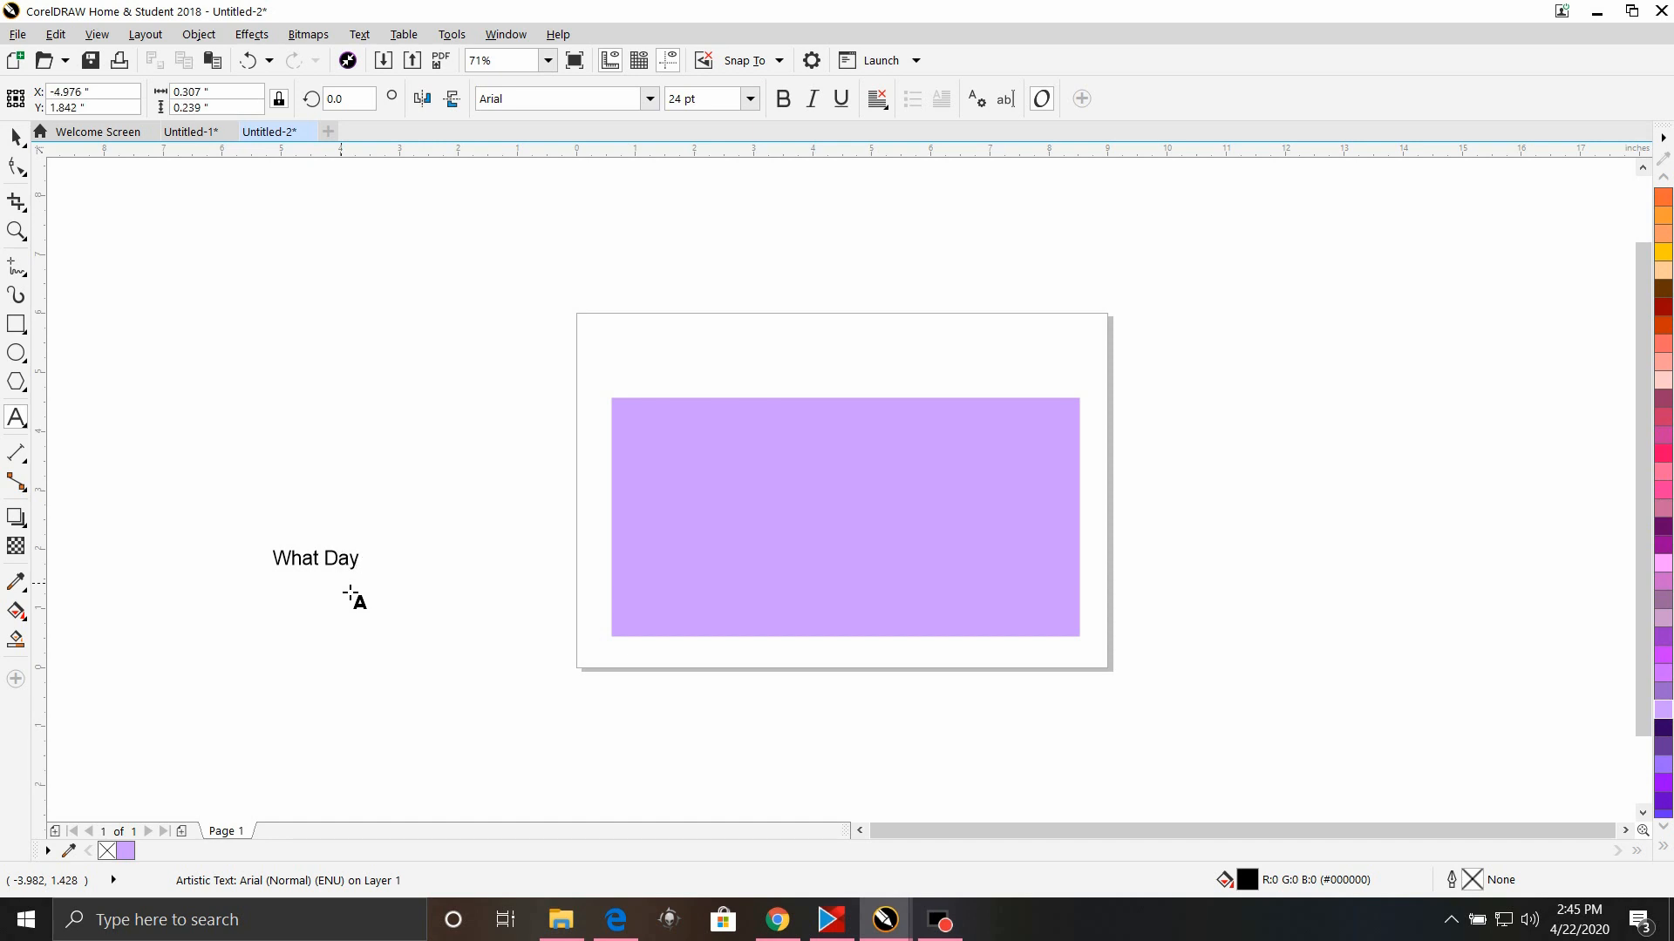
{"action": "type", "text": " Is IT"}
{"action": "type", "text": "Again?"}
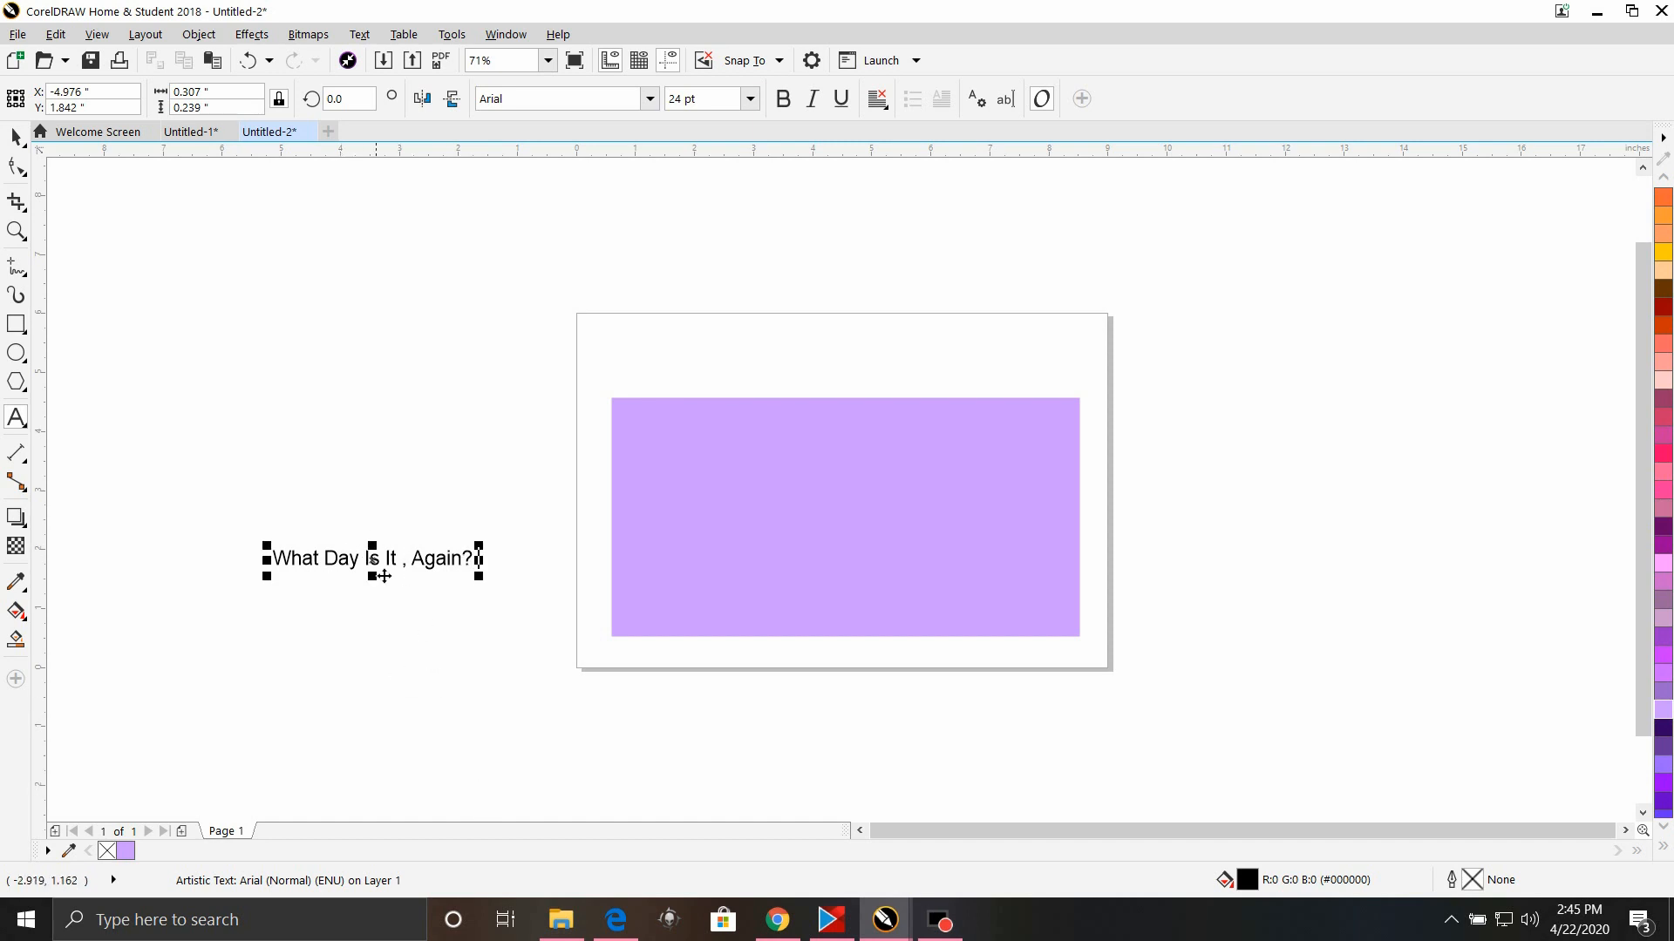
{"action": "left_click", "coordinate": [16, 137]}
{"action": "left_click_drag", "start_coordinate": [385, 567], "coordinate": [867, 518]}
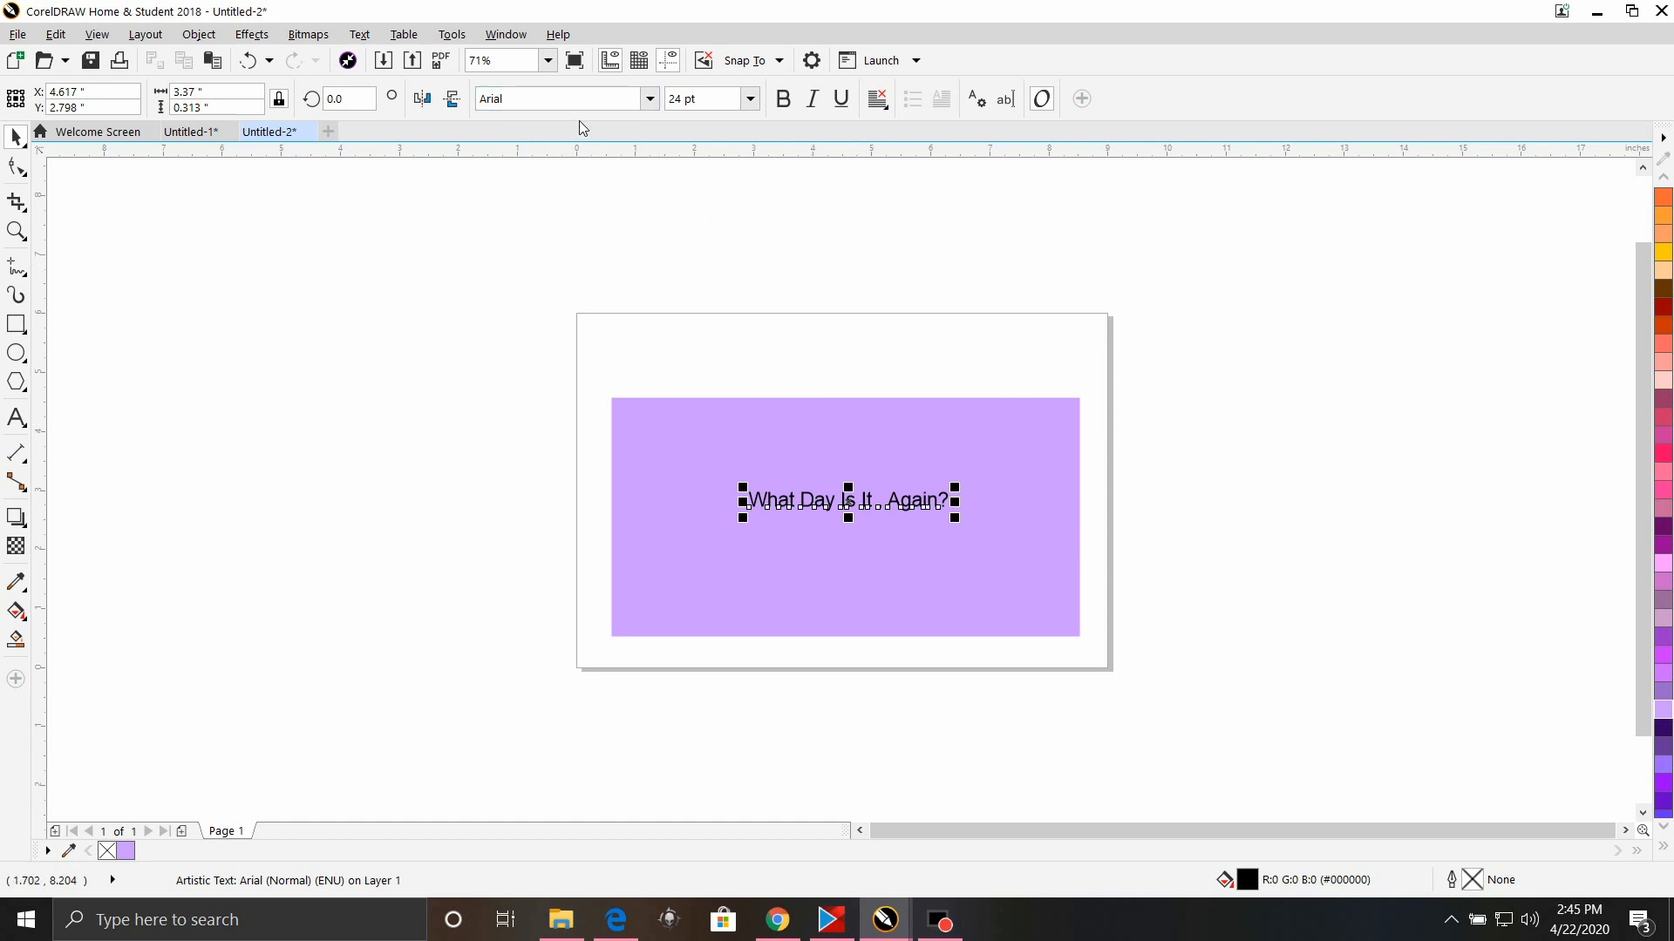
Set the text's font to Cooper Black and enlarge it to about 63.3 pt, centred across the purple rectangle
{"action": "left_click", "coordinate": [652, 109]}
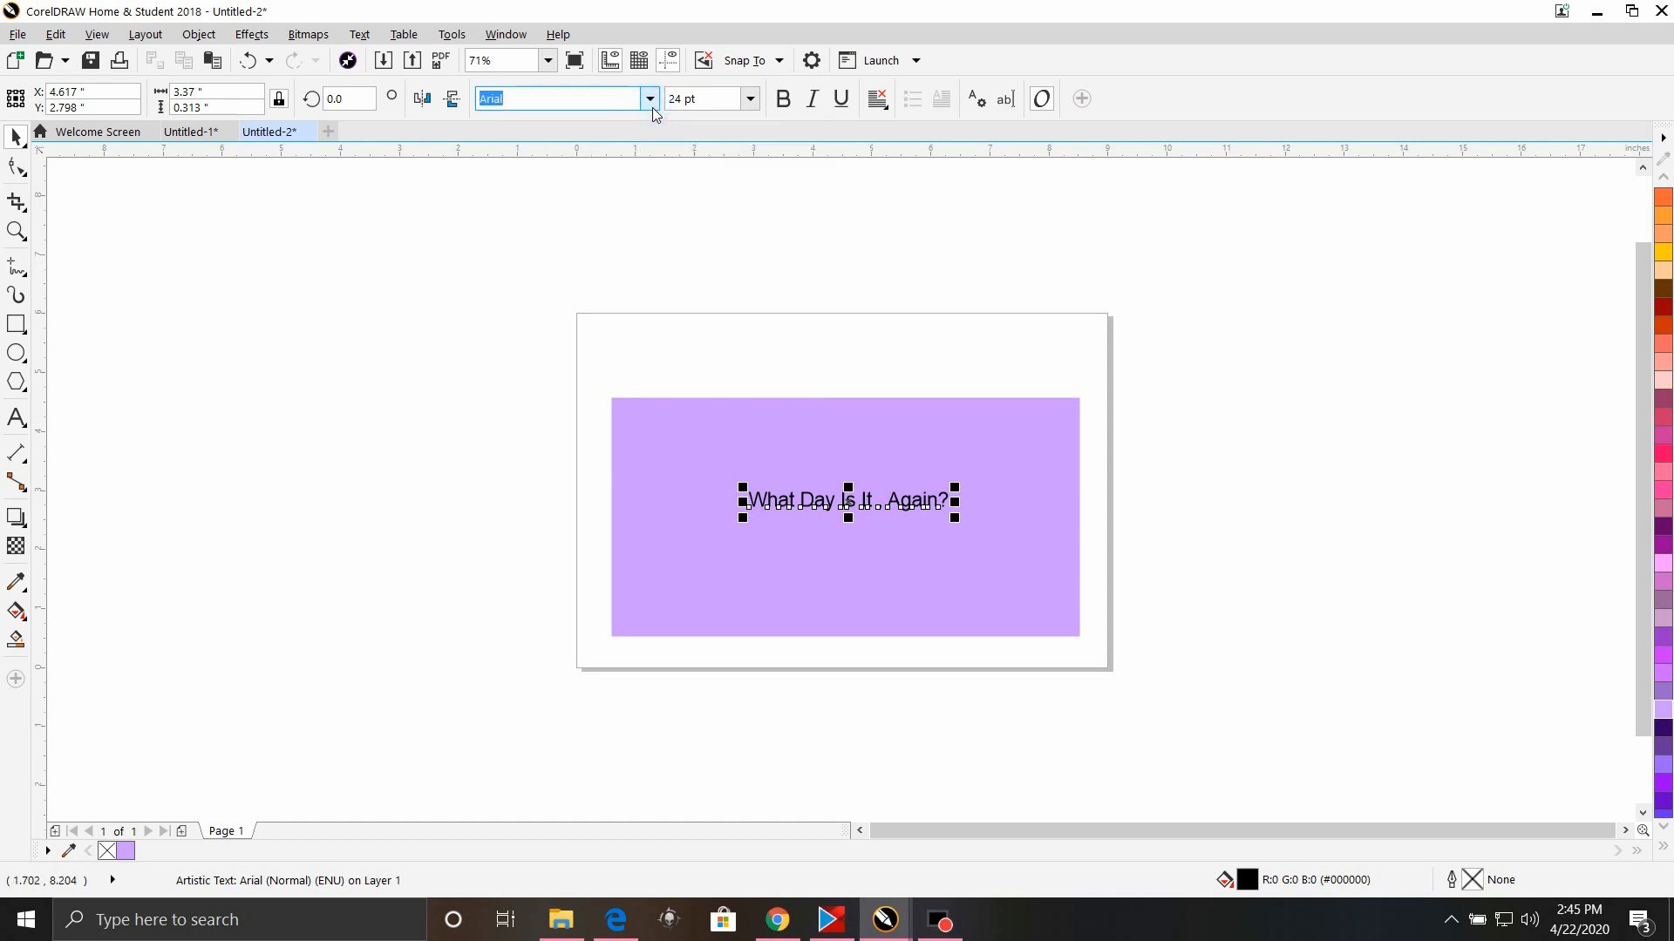
{"action": "left_click", "coordinate": [651, 174]}
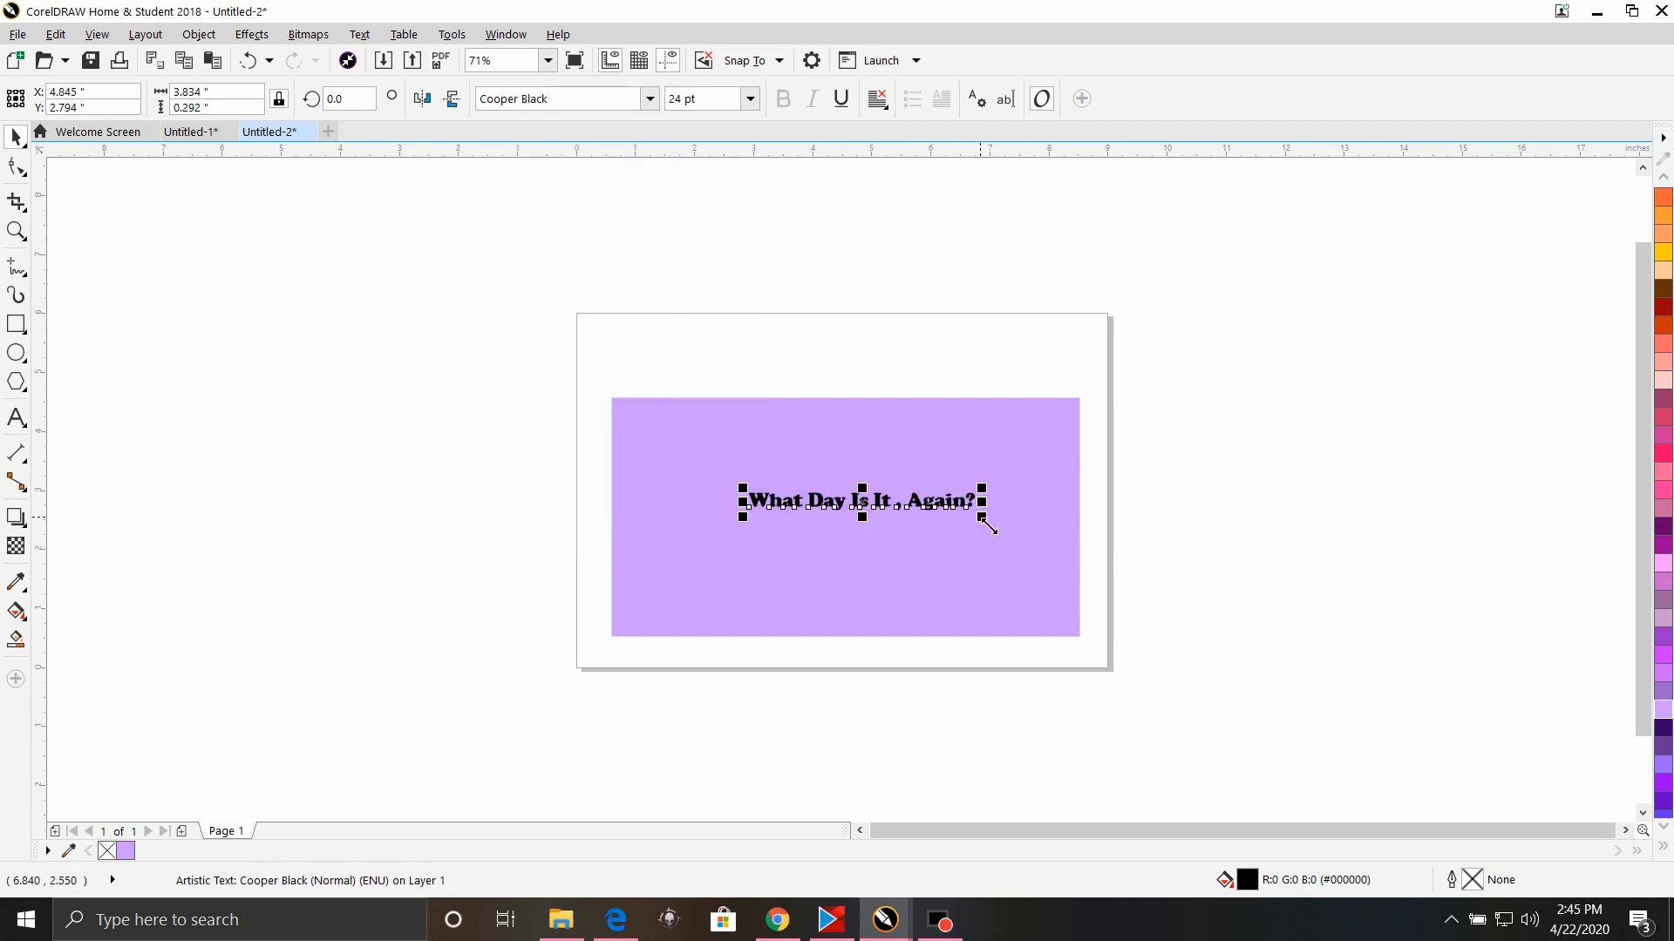
{"action": "left_click_drag", "start_coordinate": [982, 517], "coordinate": [1352, 650]}
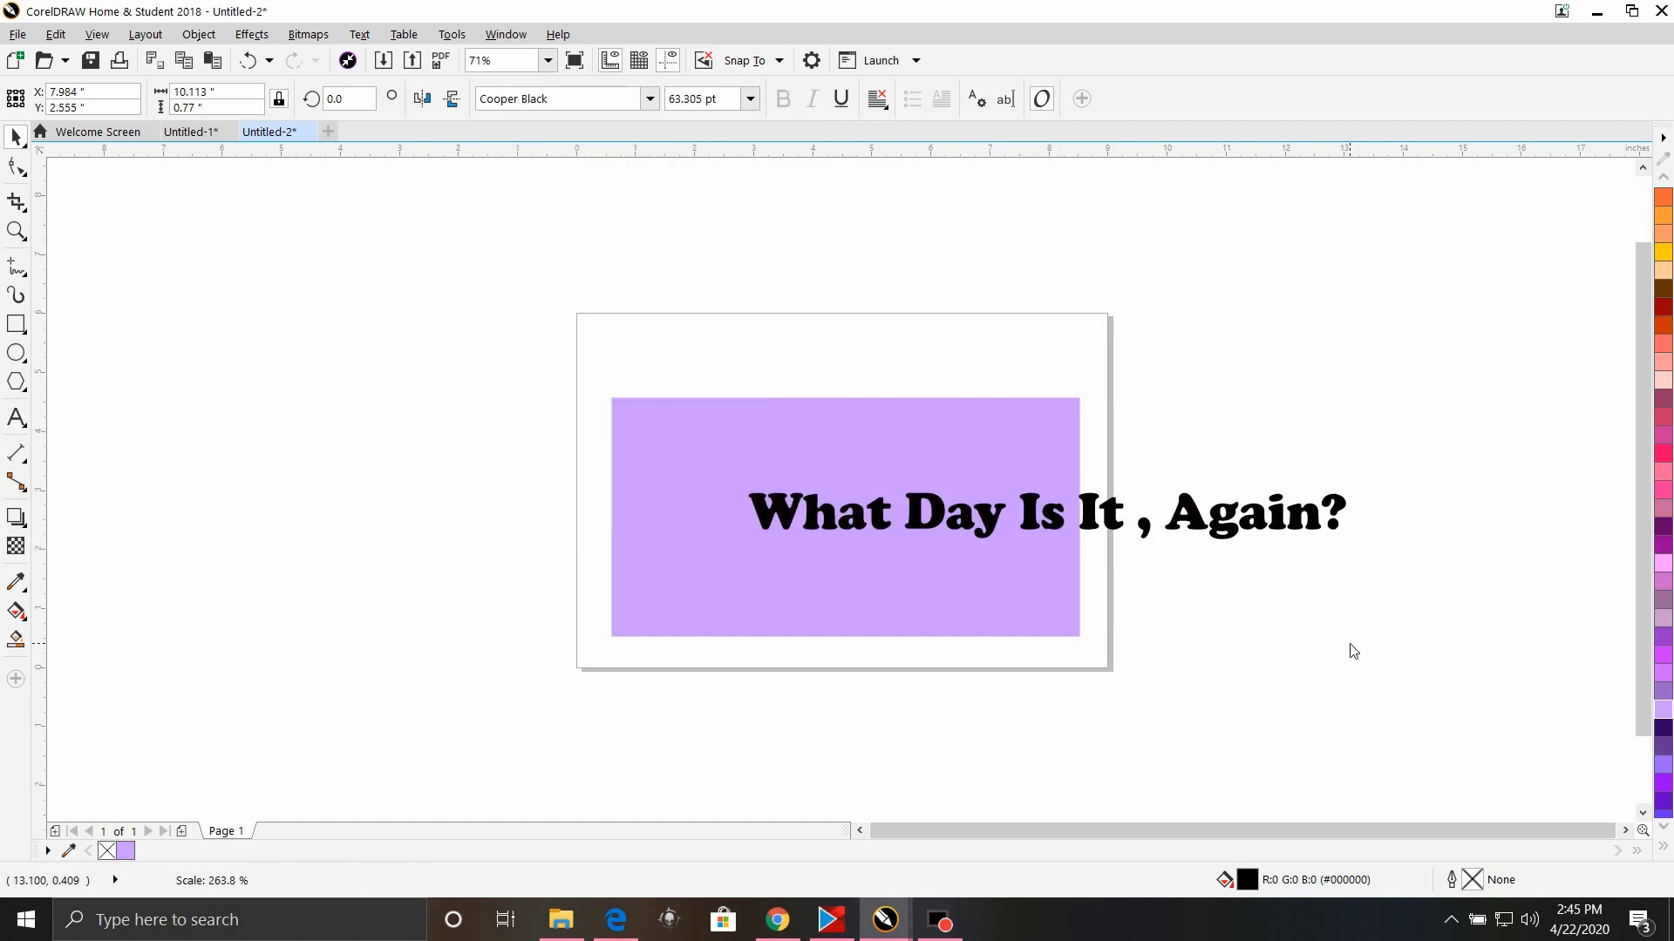
{"action": "left_click_drag", "start_coordinate": [1081, 515], "coordinate": [896, 503]}
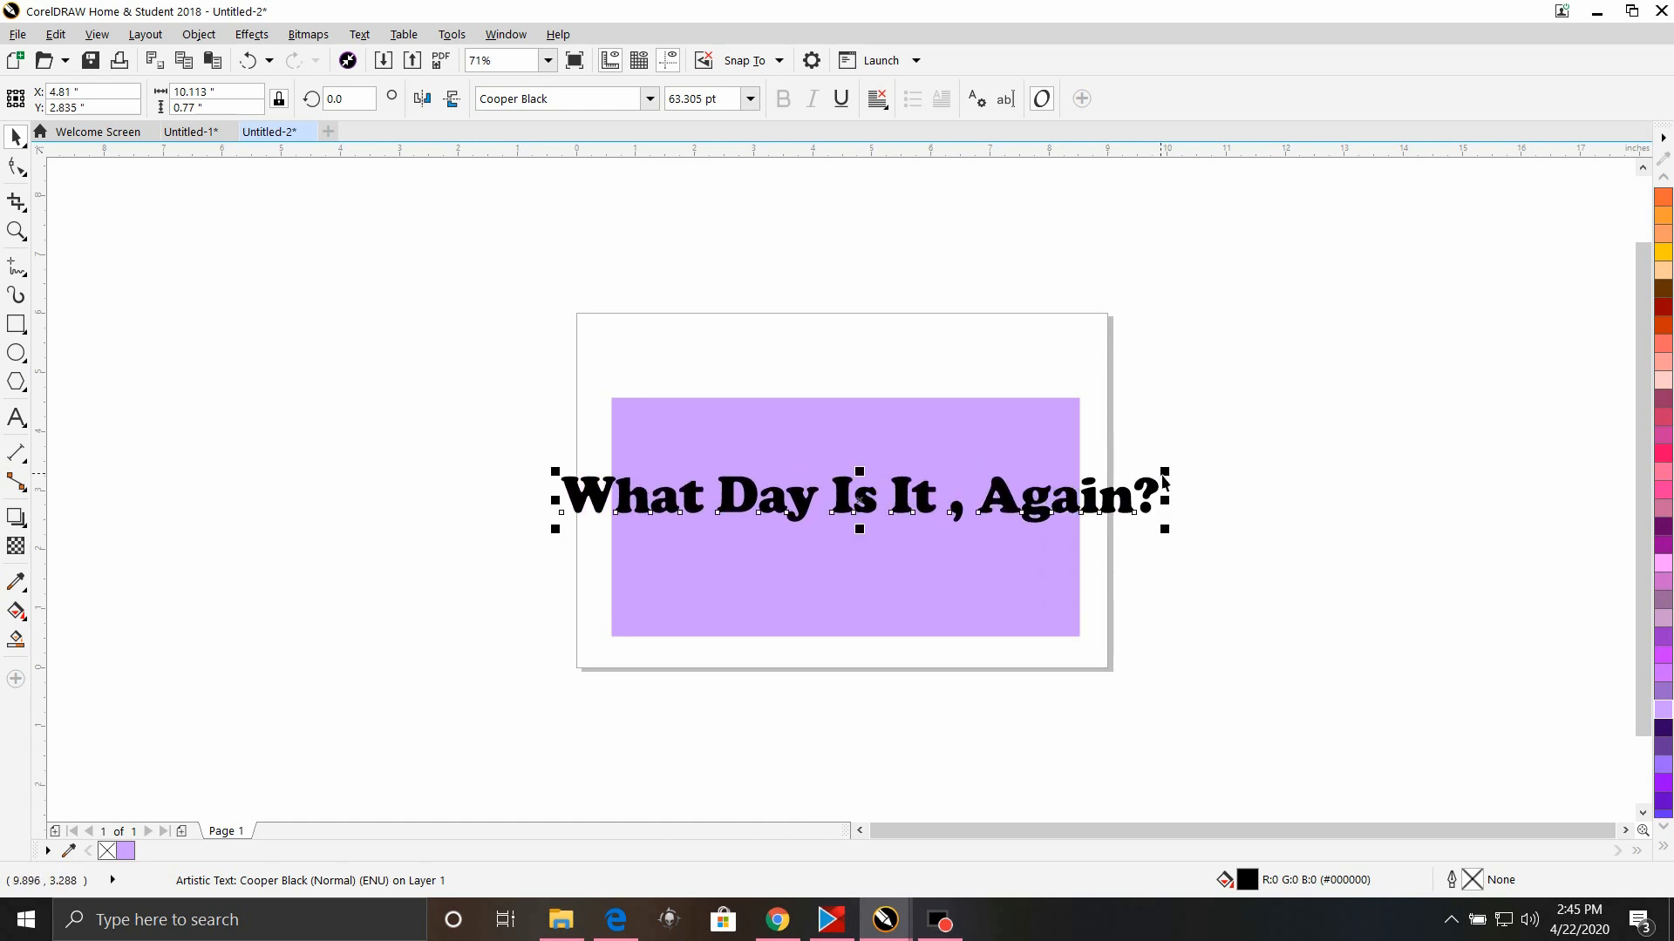
Set the purple rectangle's width to 15 inches, scaling its height proportionally
{"action": "left_click", "coordinate": [851, 578]}
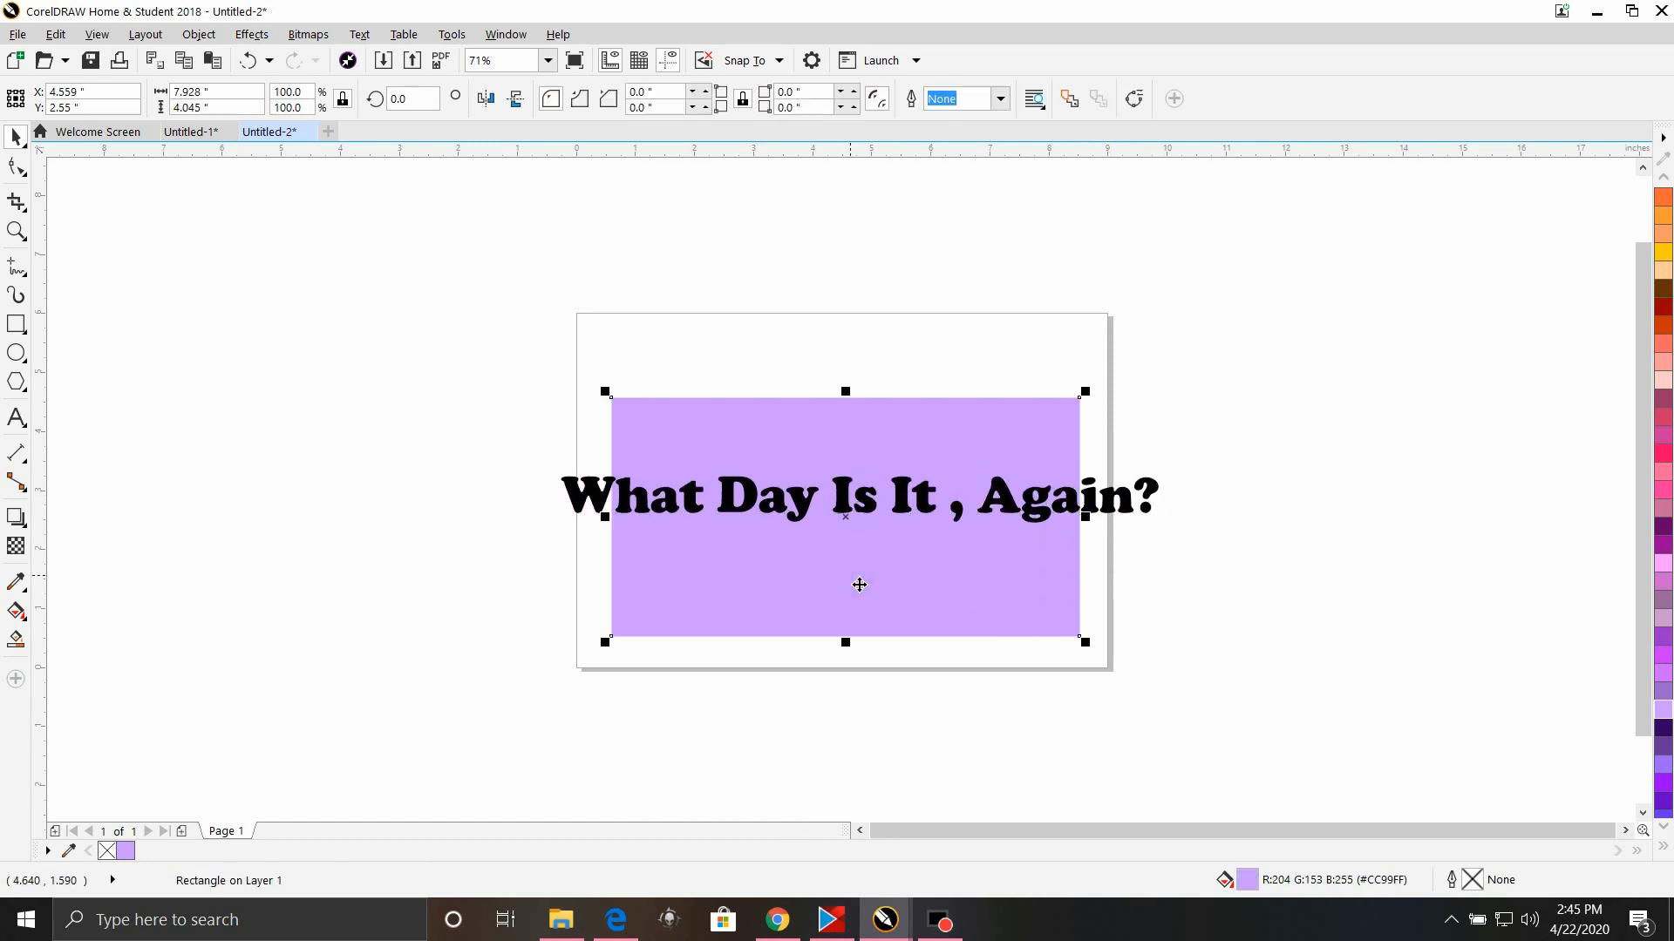
{"action": "left_click", "coordinate": [214, 91]}
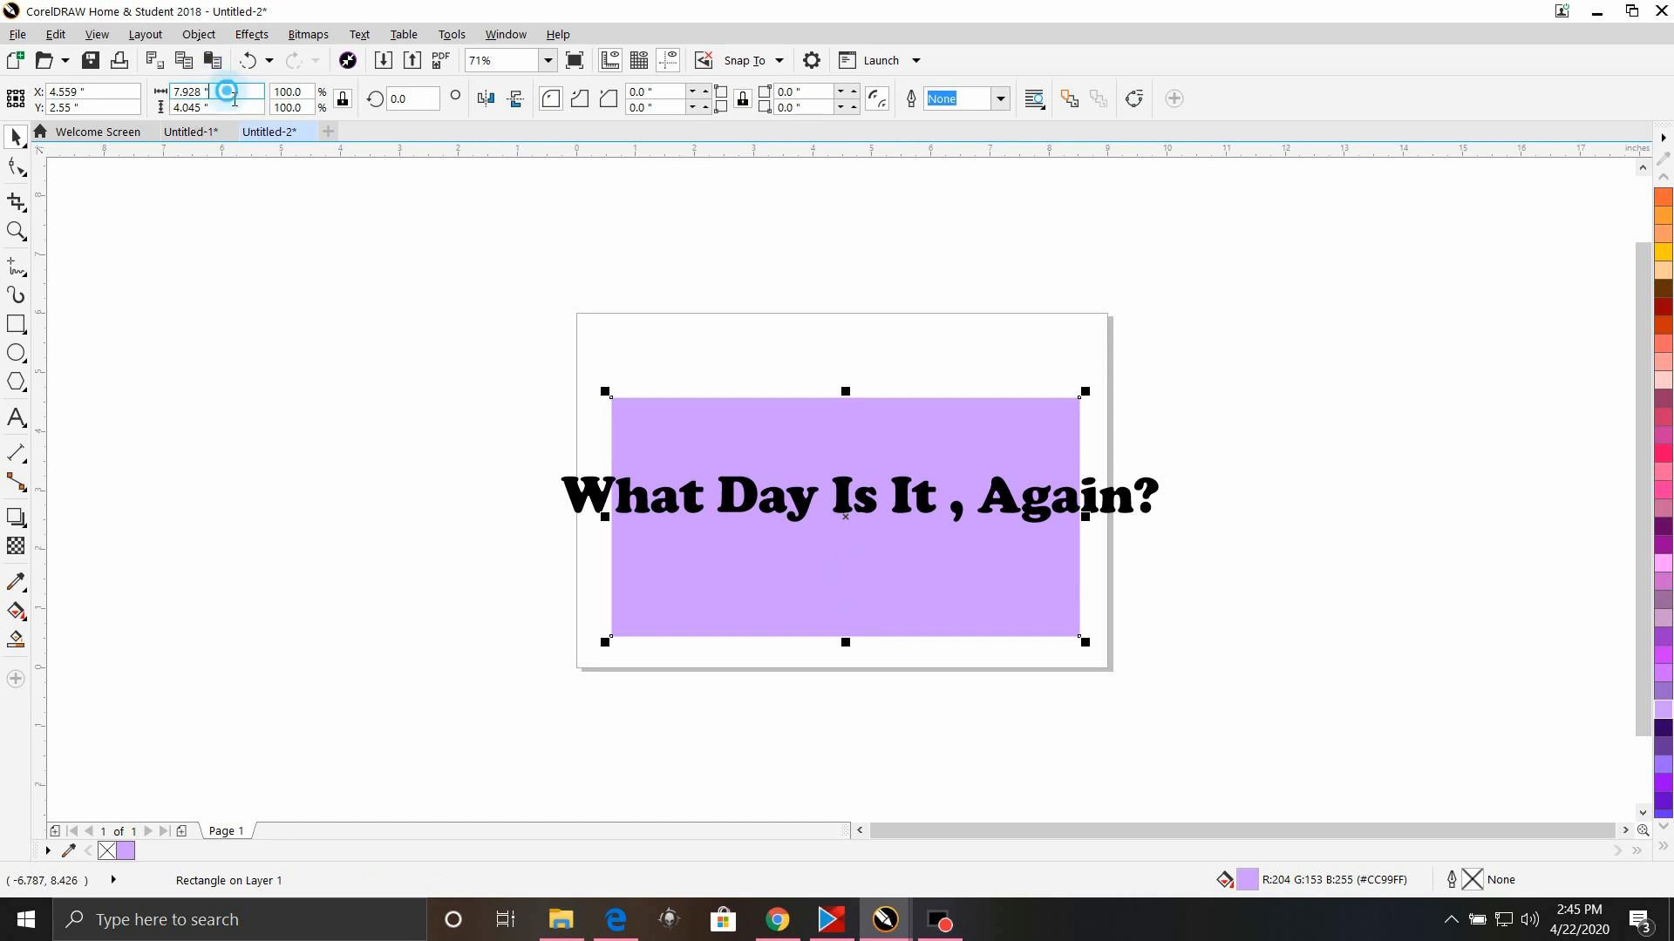
{"action": "type", "text": "1"}
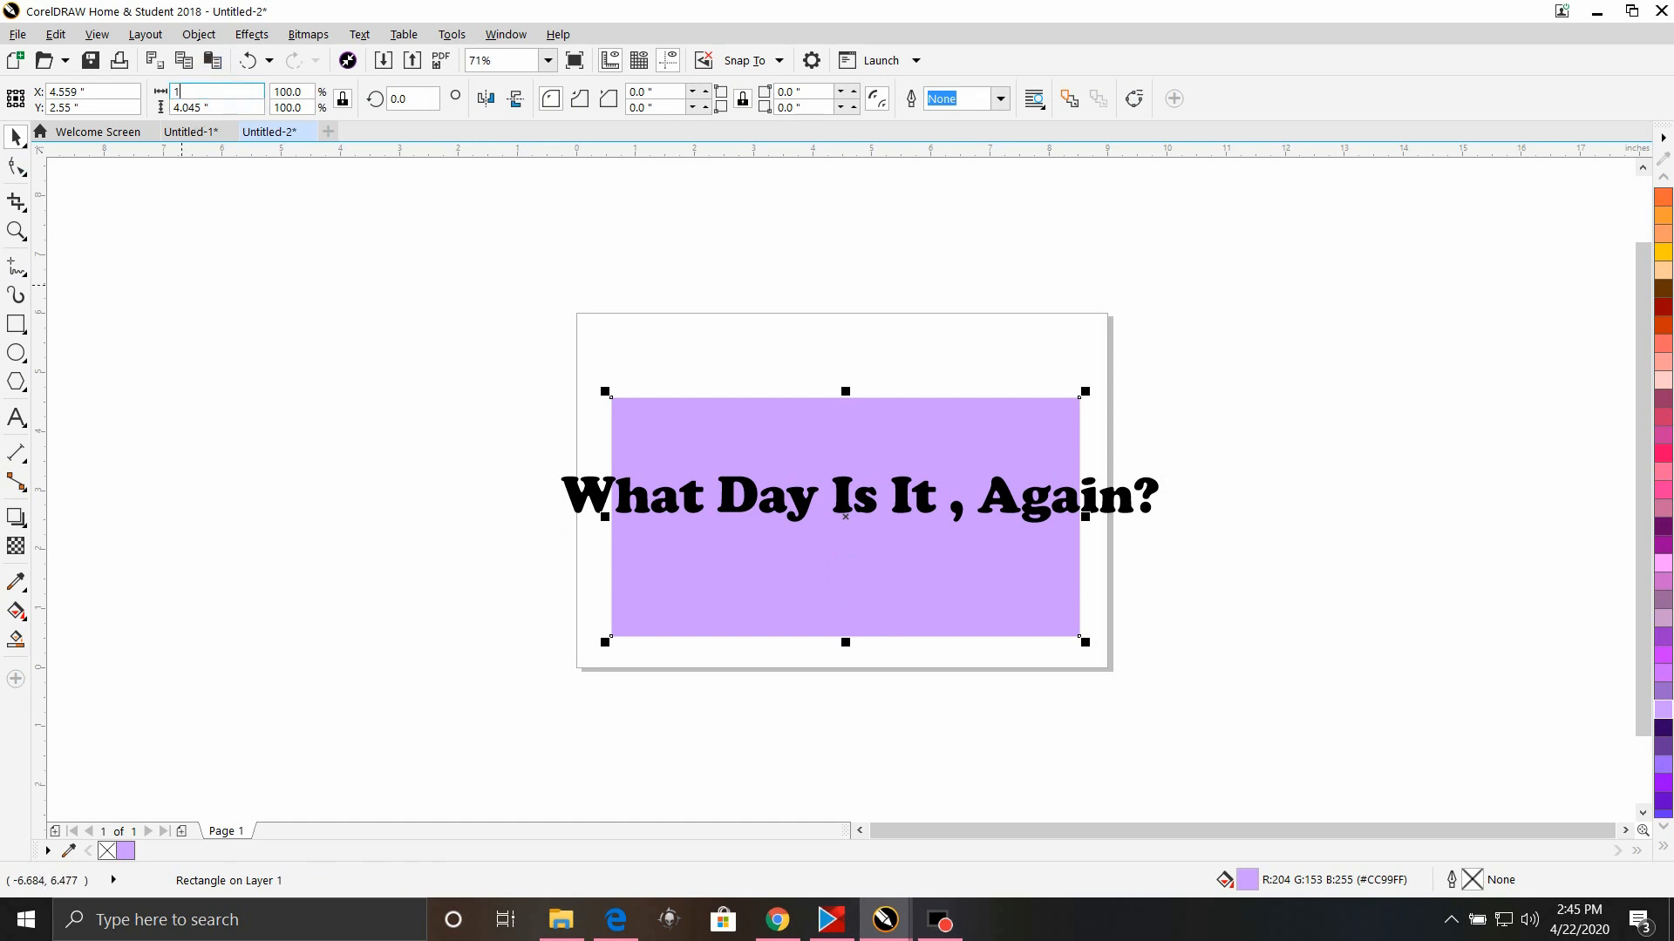
{"action": "type", "text": "5"}
{"action": "key", "text": "Return"}
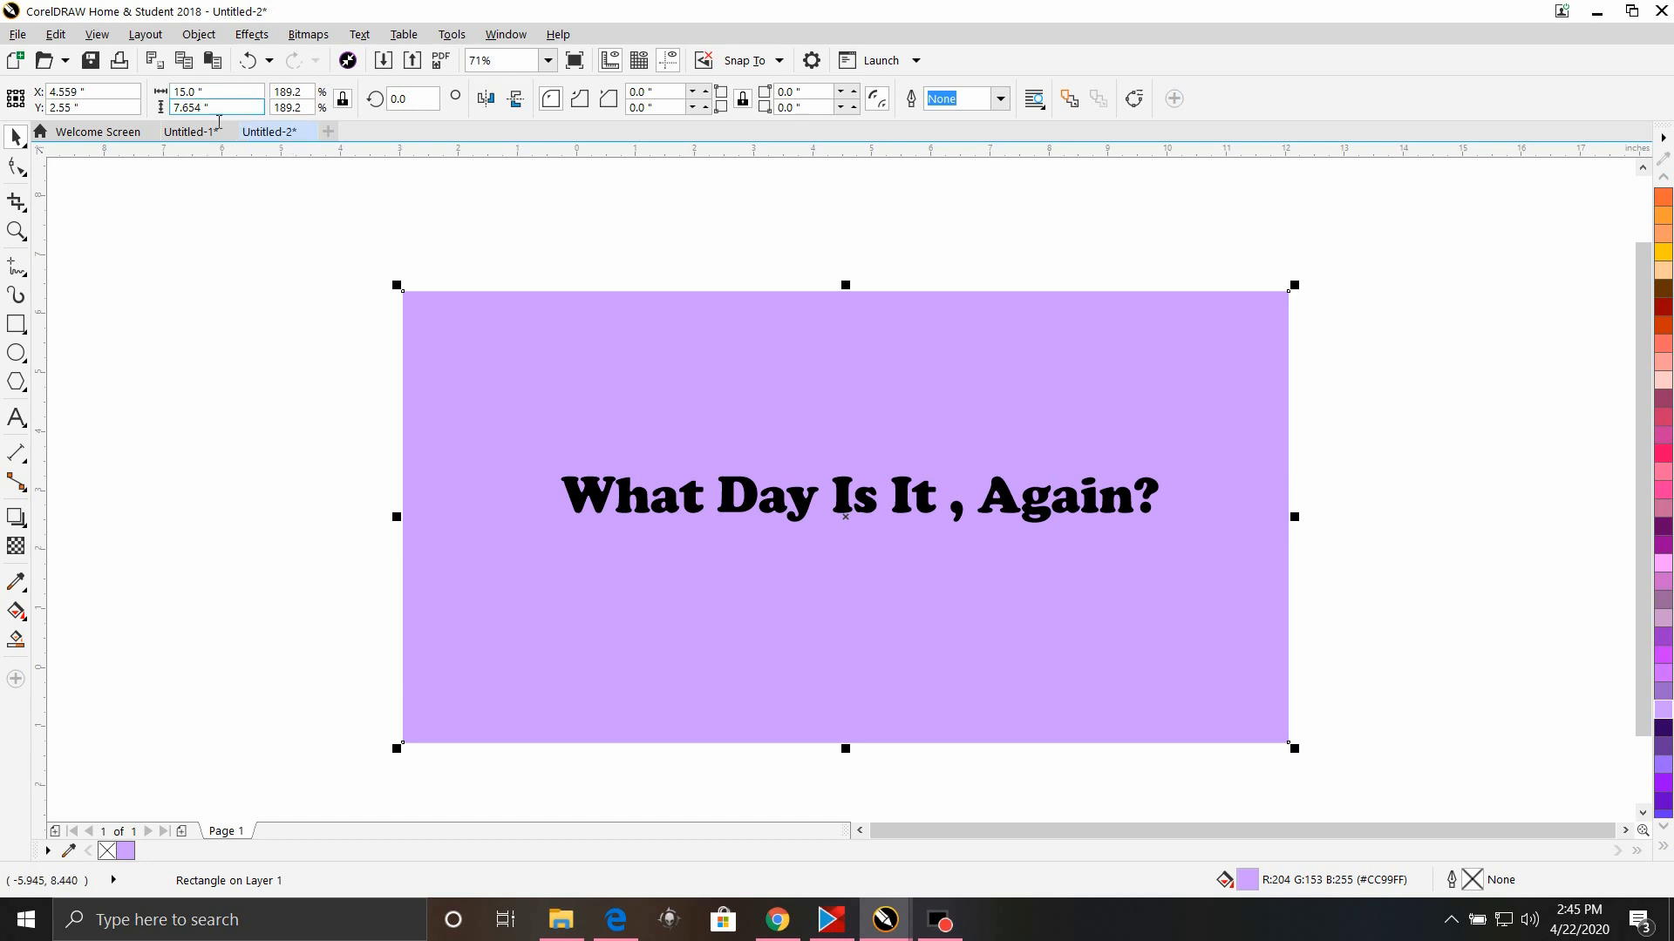
Set the purple rectangle's width to 20 inches with proportional height and deselect it
{"action": "left_click", "coordinate": [217, 91]}
{"action": "type", "text": "1"}
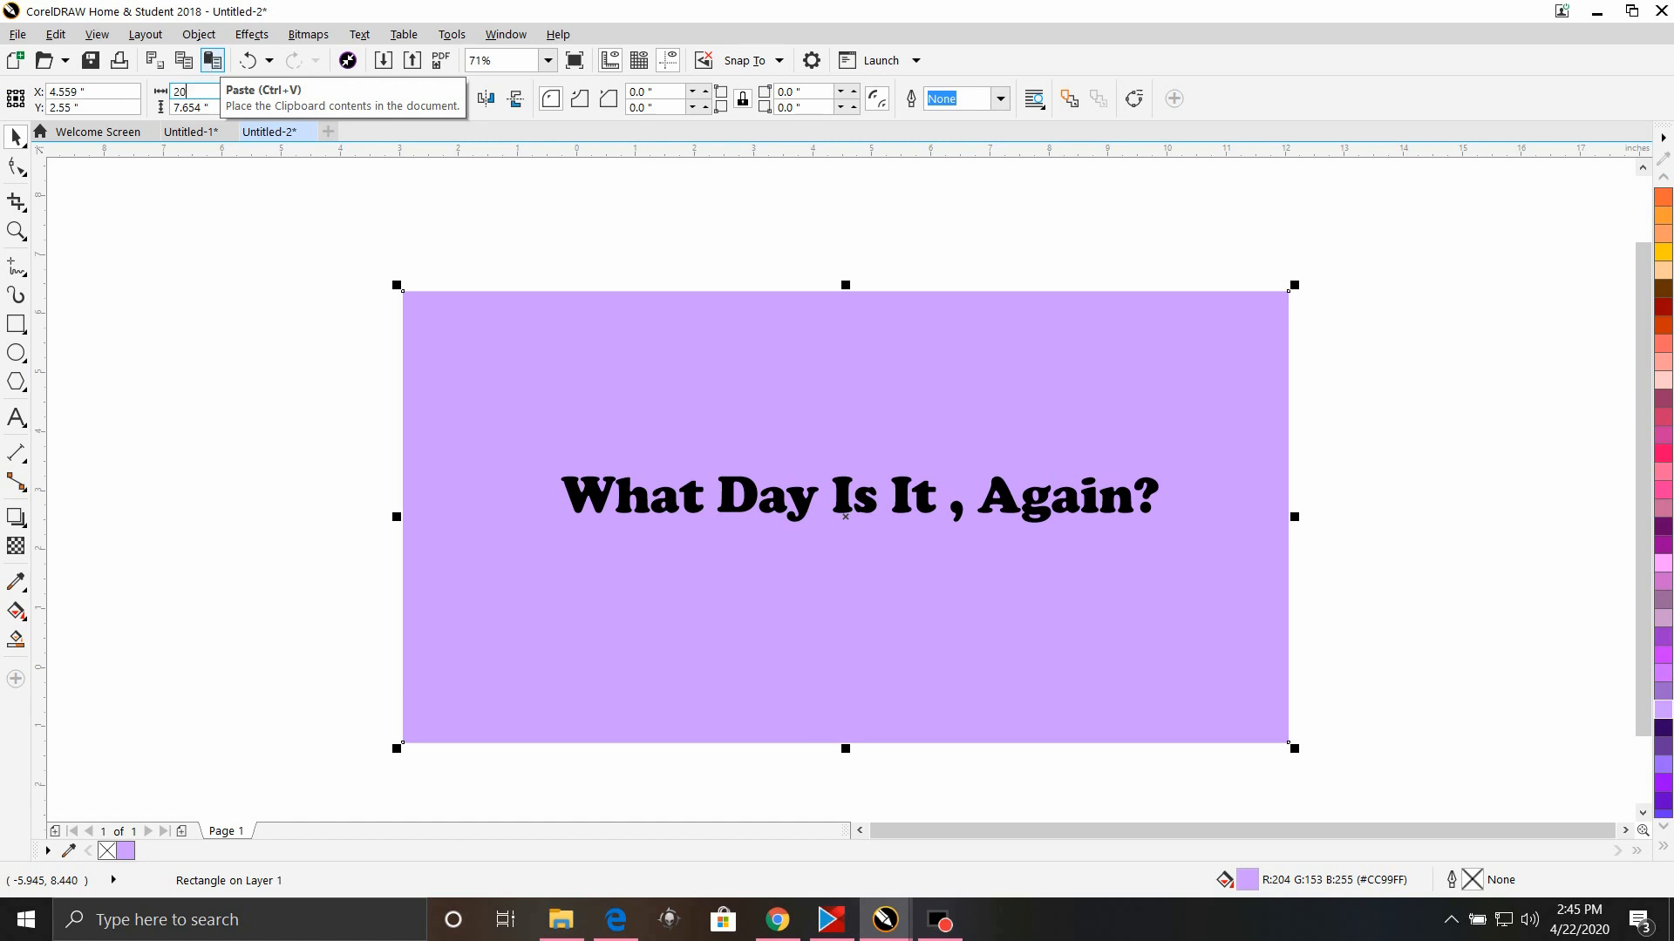
{"action": "type", "text": "0"}
{"action": "key", "text": "Return"}
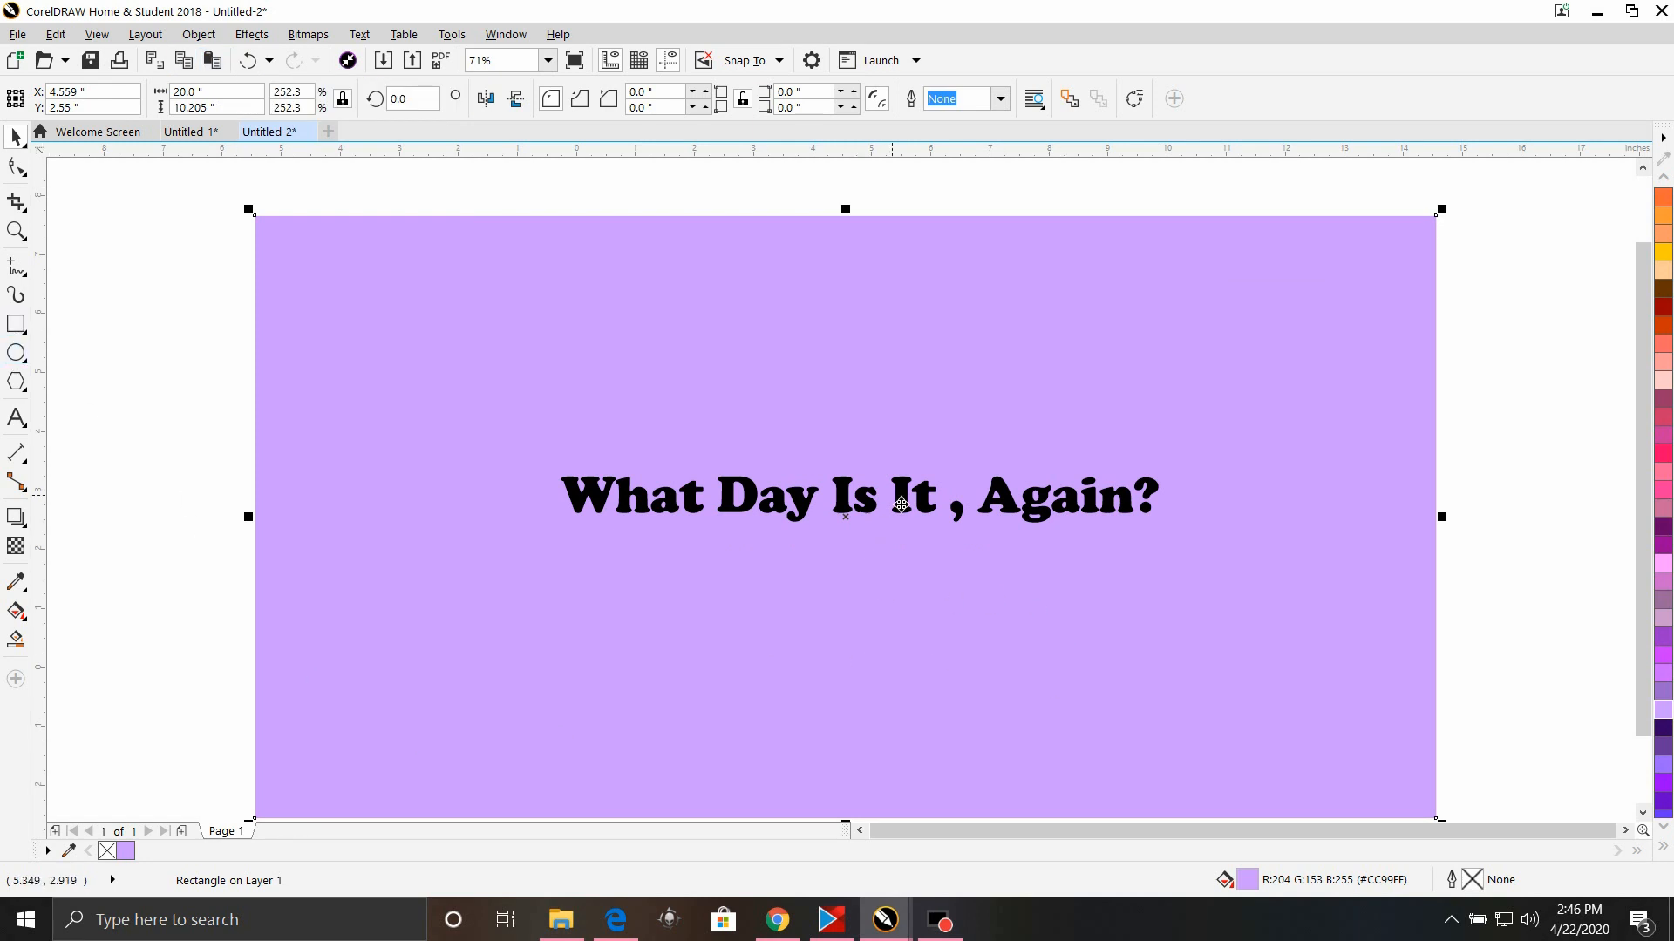
{"action": "left_click", "coordinate": [196, 473]}
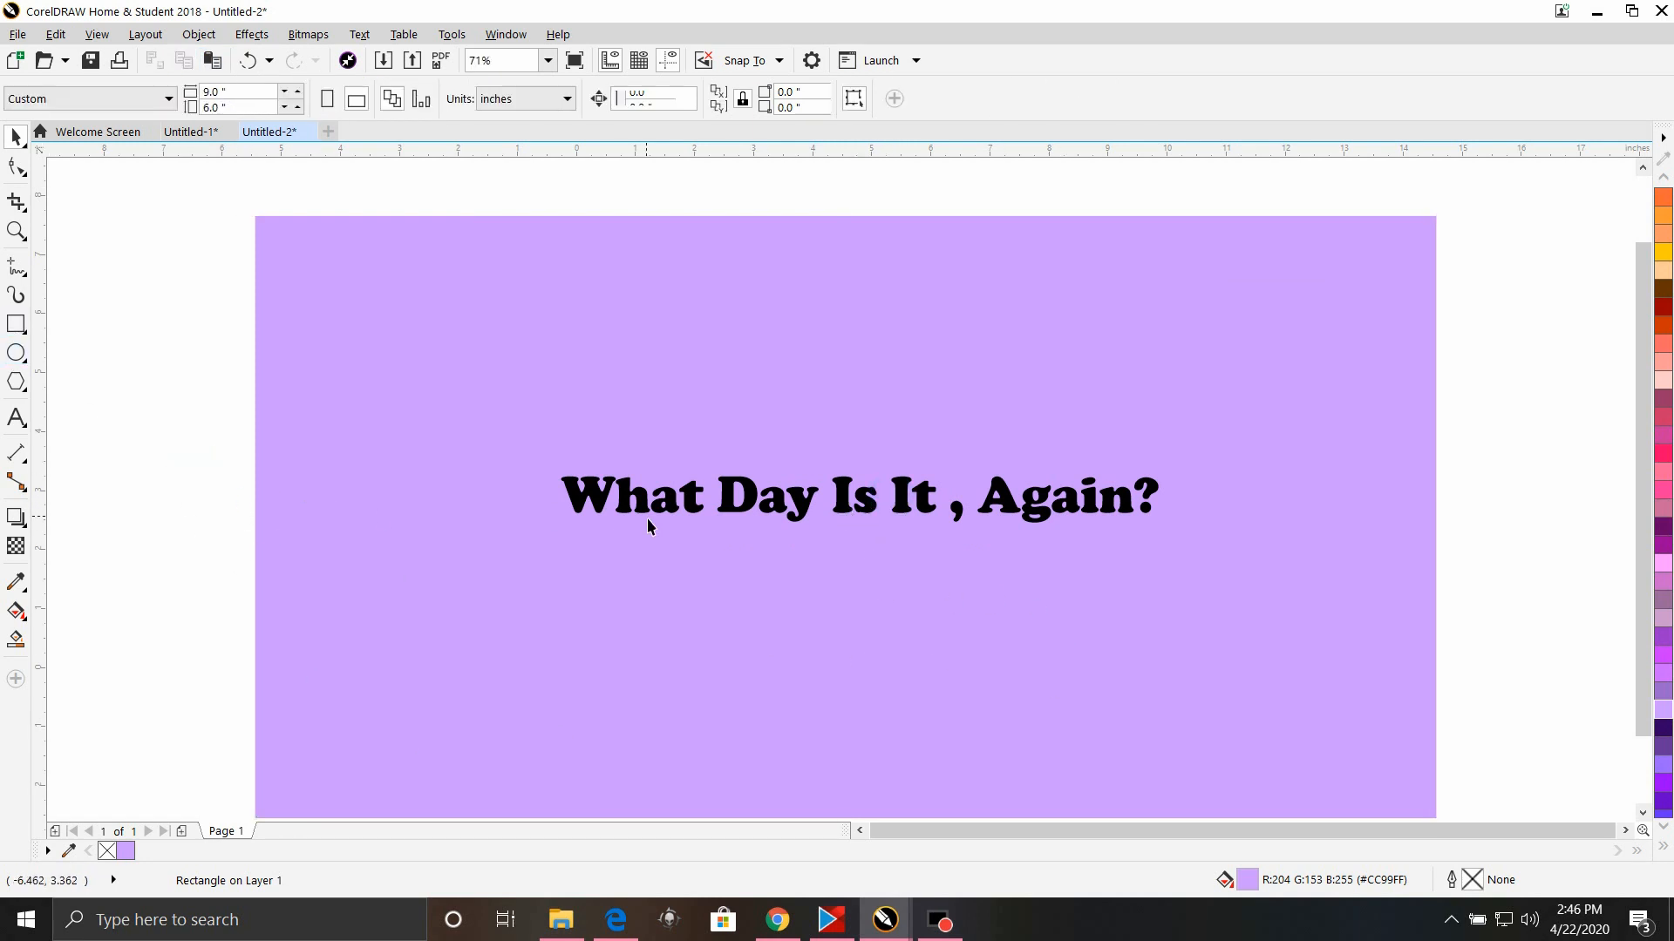
Edit the artistic text on the purple rectangle so it reads "What Day Is It?"
{"action": "left_click", "coordinate": [863, 520]}
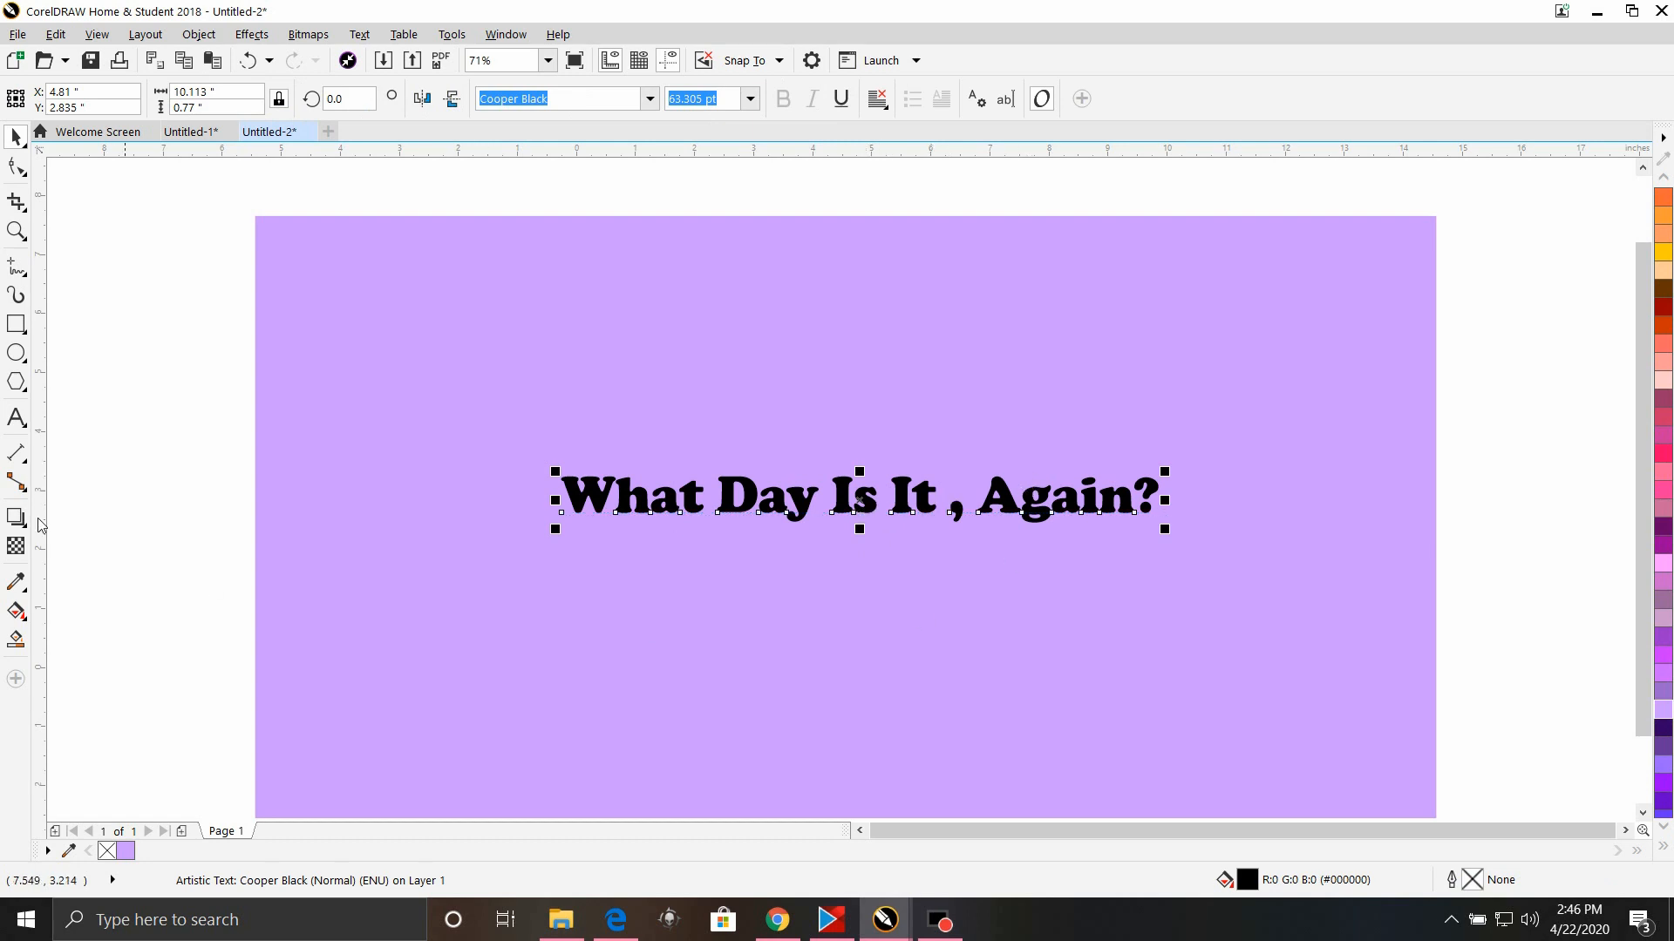
{"action": "left_click", "coordinate": [24, 427]}
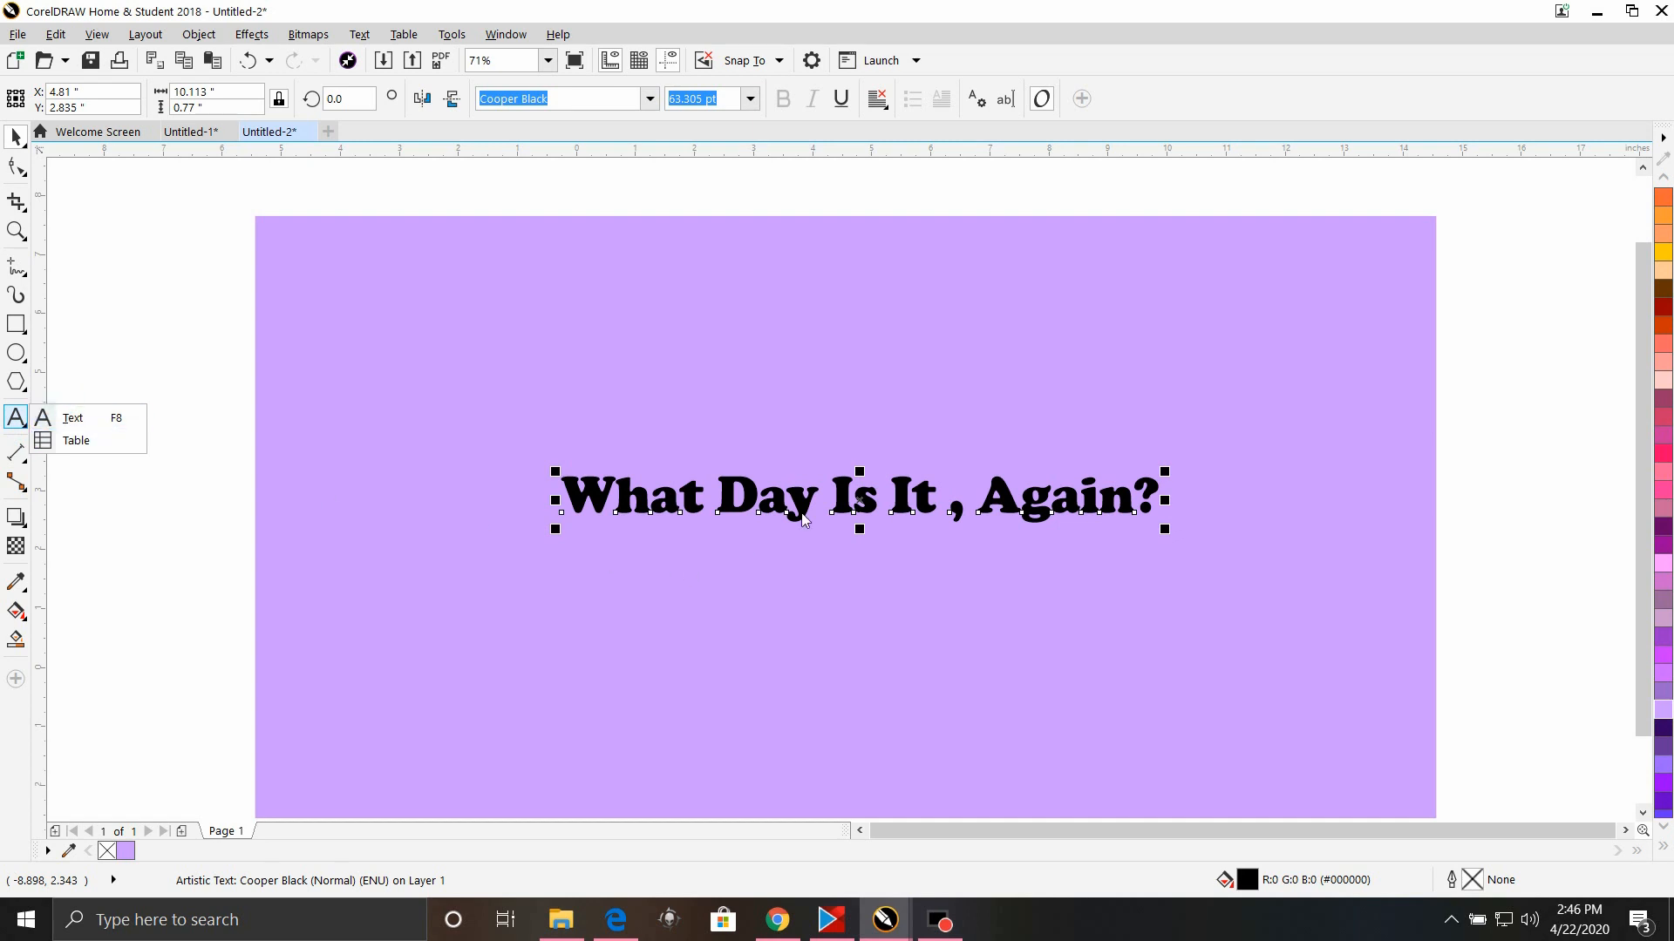
{"action": "left_click", "coordinate": [1149, 487]}
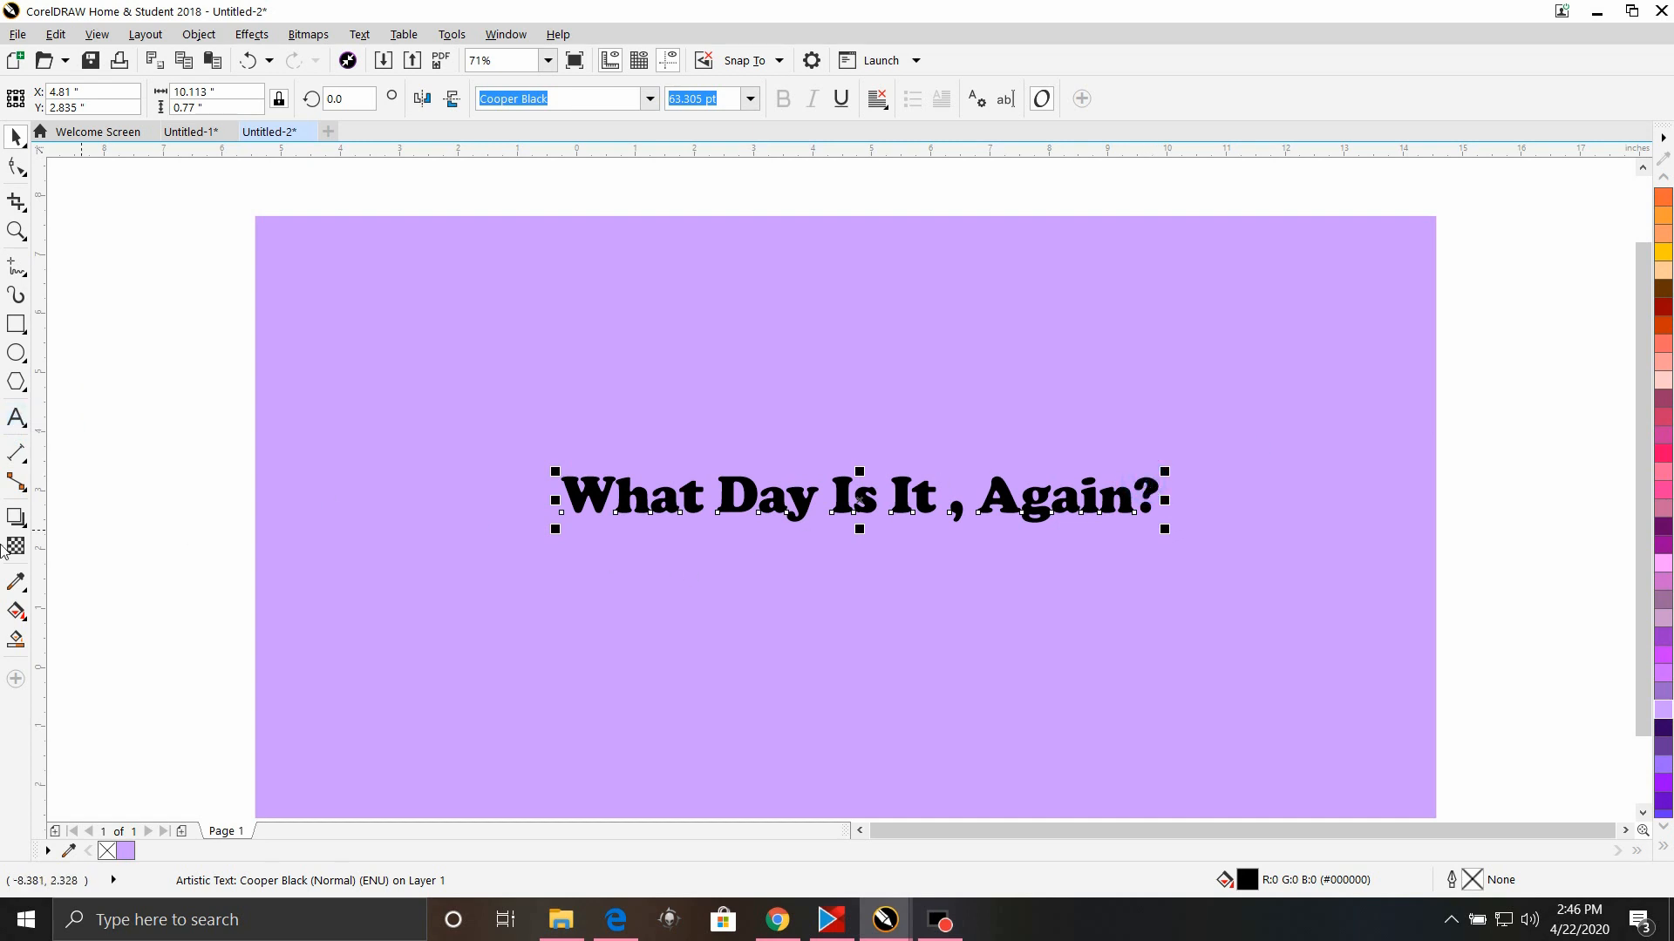
{"action": "left_click", "coordinate": [10, 422]}
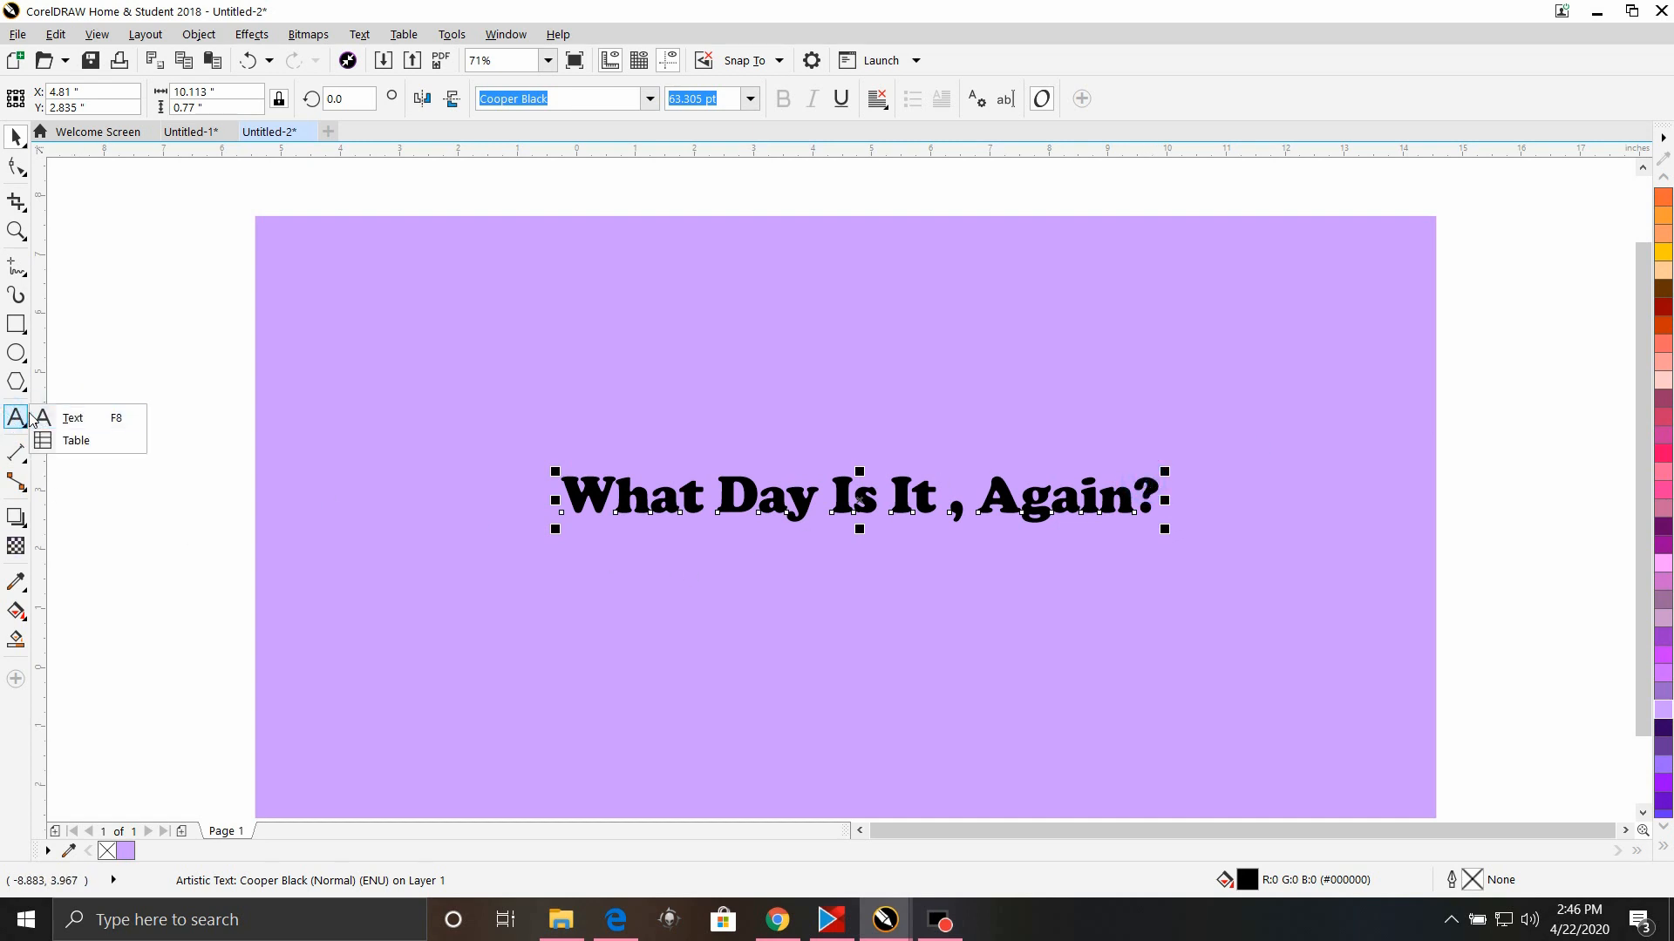
{"action": "left_click", "coordinate": [54, 416]}
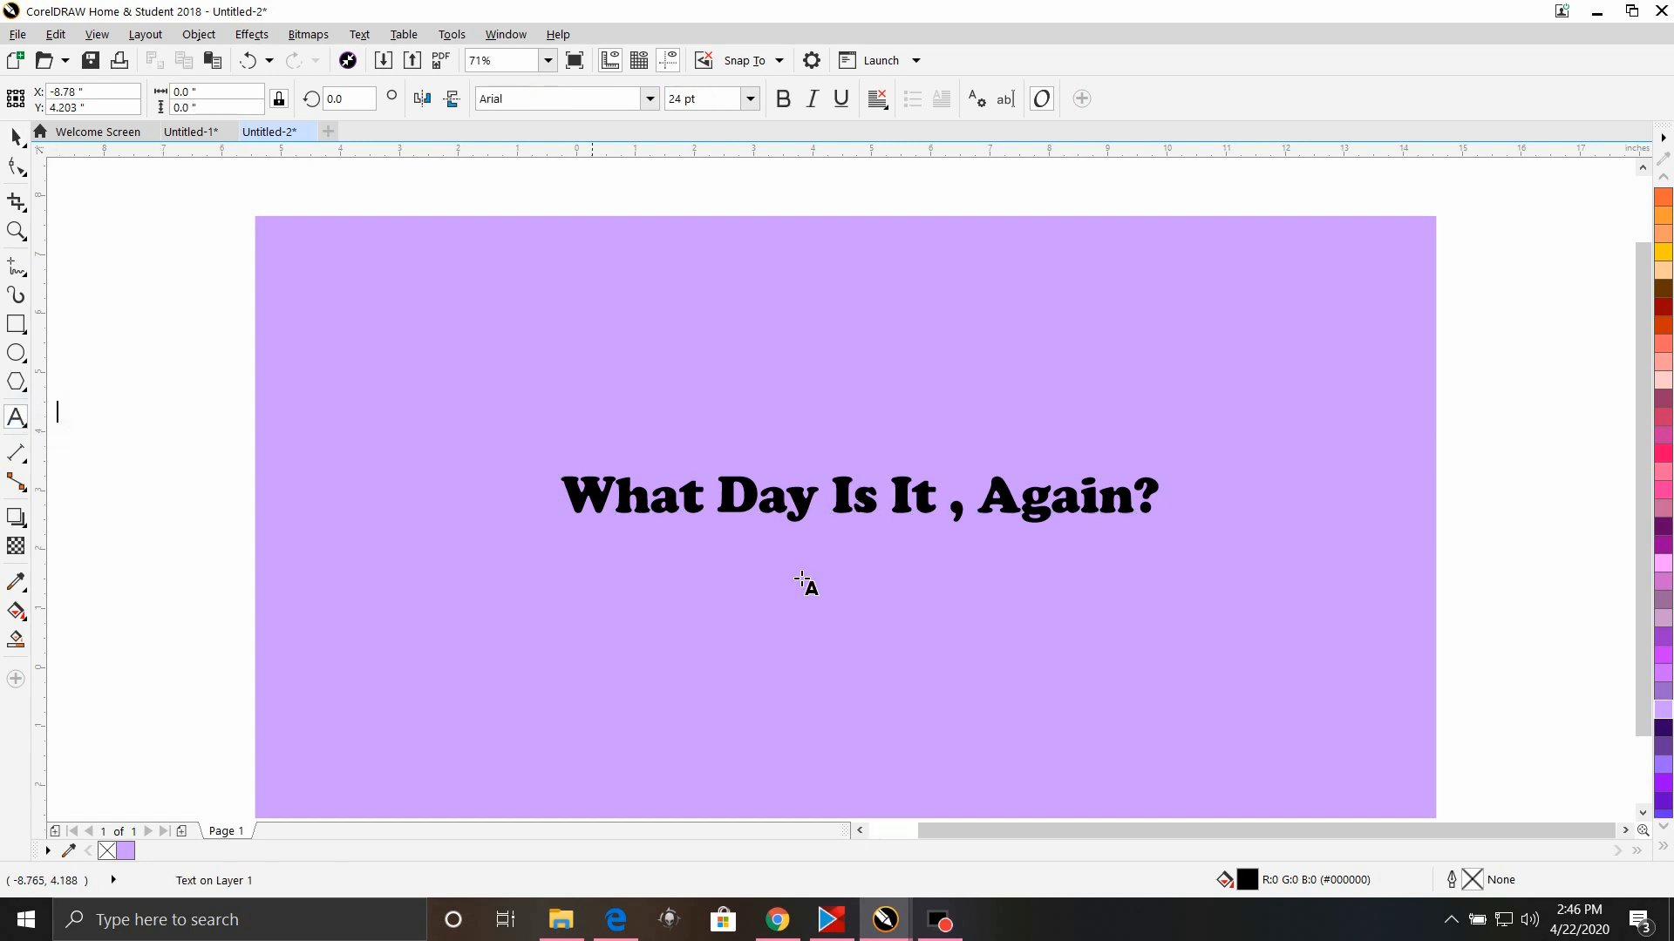
{"action": "left_click", "coordinate": [1079, 493]}
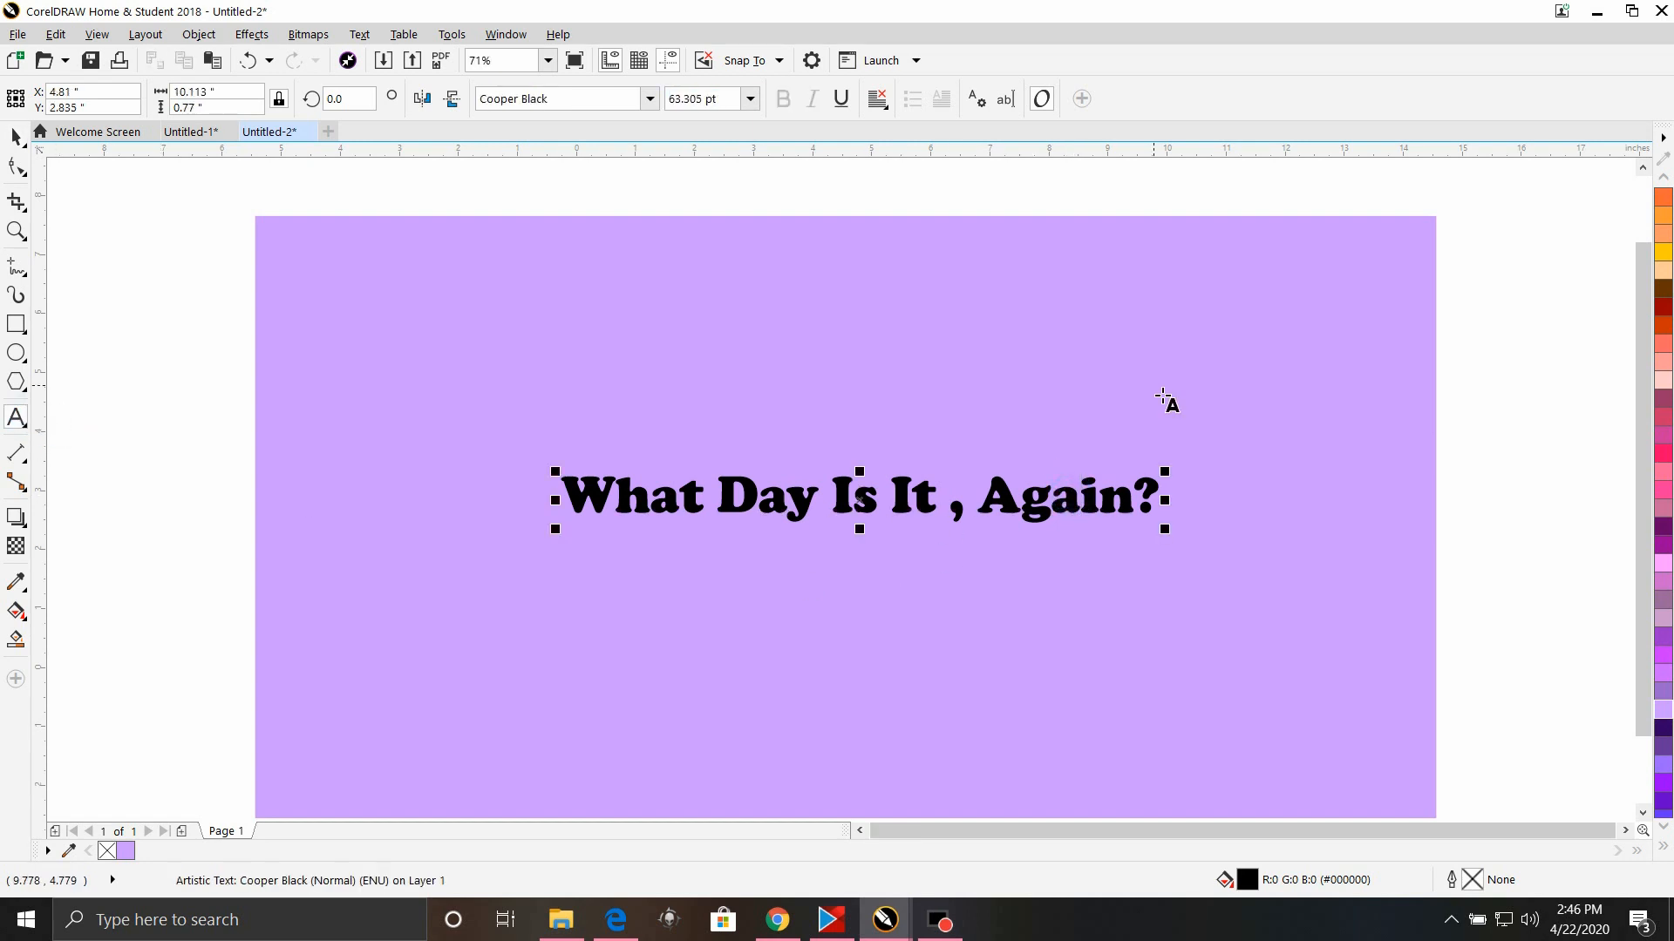
{"action": "key", "text": "Right"}
{"action": "key", "text": "BackSpace"}
{"action": "key", "text": "BackSpace"}
{"action": "key", "text": "BackSpace"}
{"action": "key", "text": "BackSpace"}
{"action": "key", "text": "BackSpace"}
{"action": "key", "text": "BackSpace"}
{"action": "key", "text": "BackSpace"}
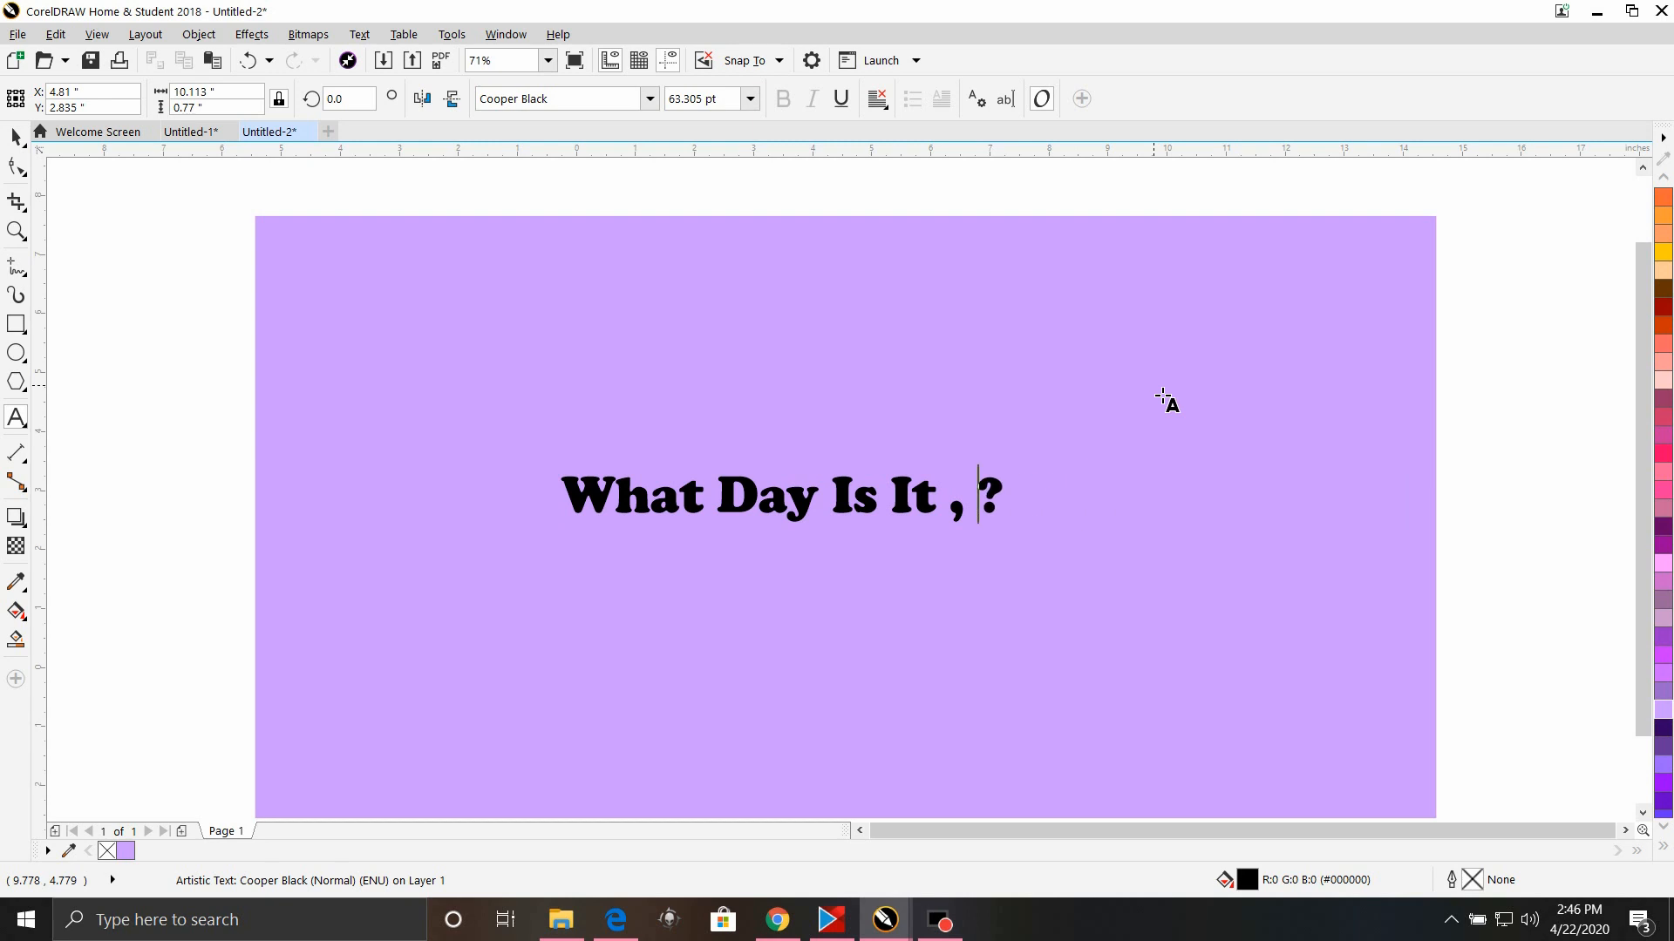
{"action": "key", "text": "BackSpace"}
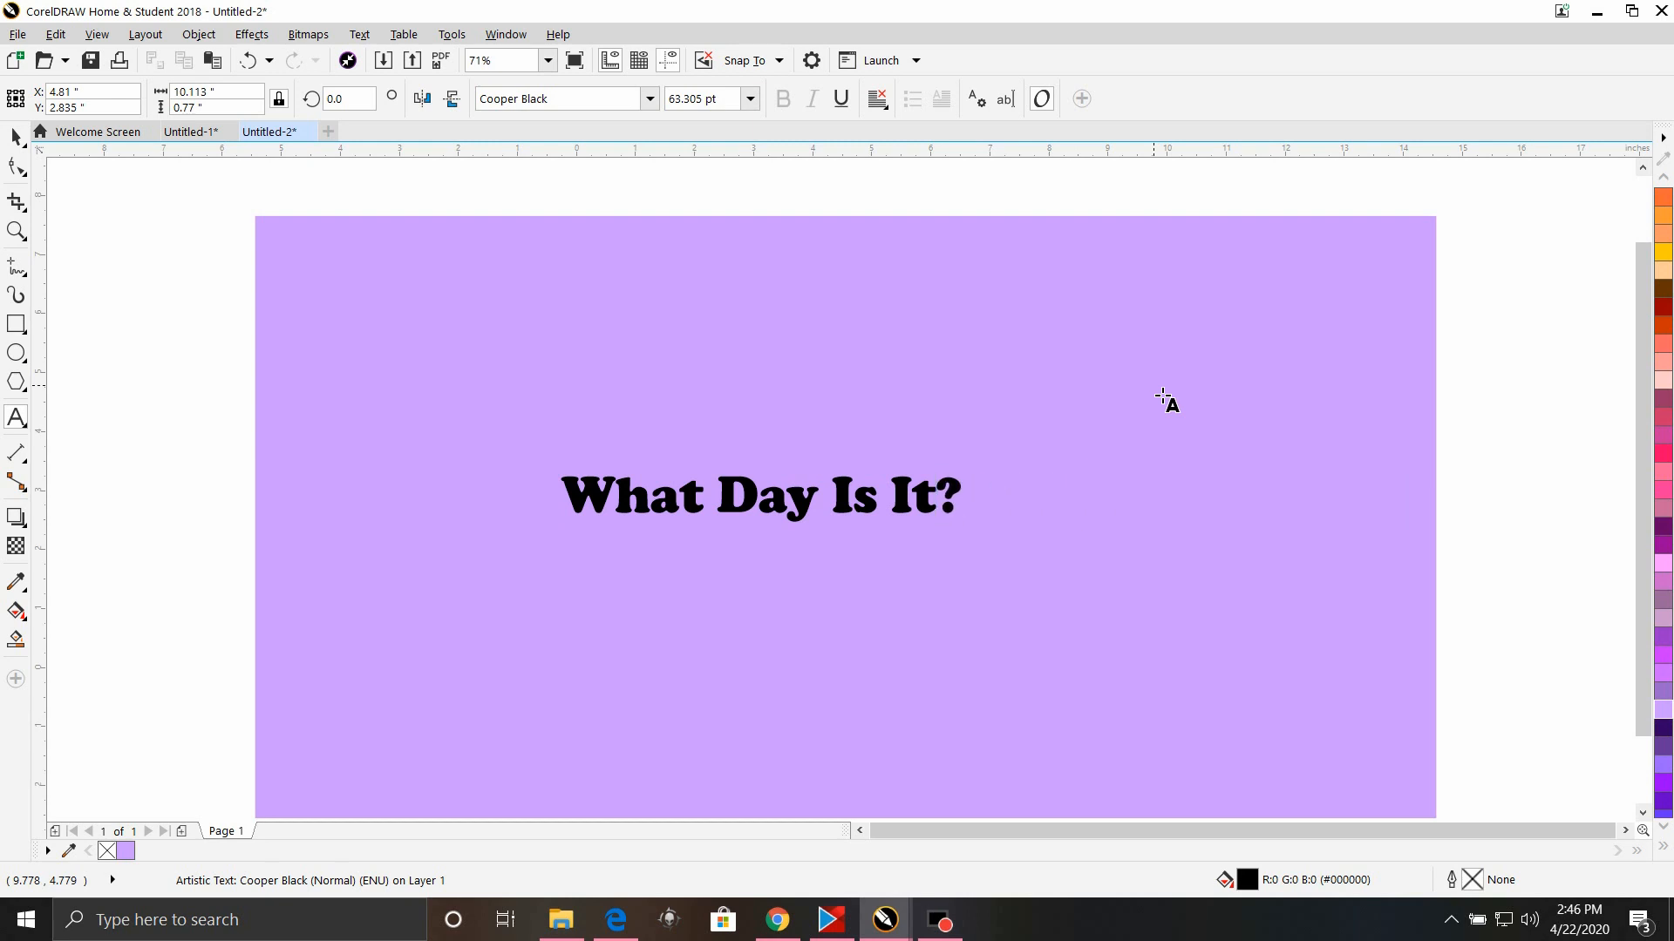
{"action": "key", "text": "Escape"}
{"action": "left_click", "coordinate": [16, 137]}
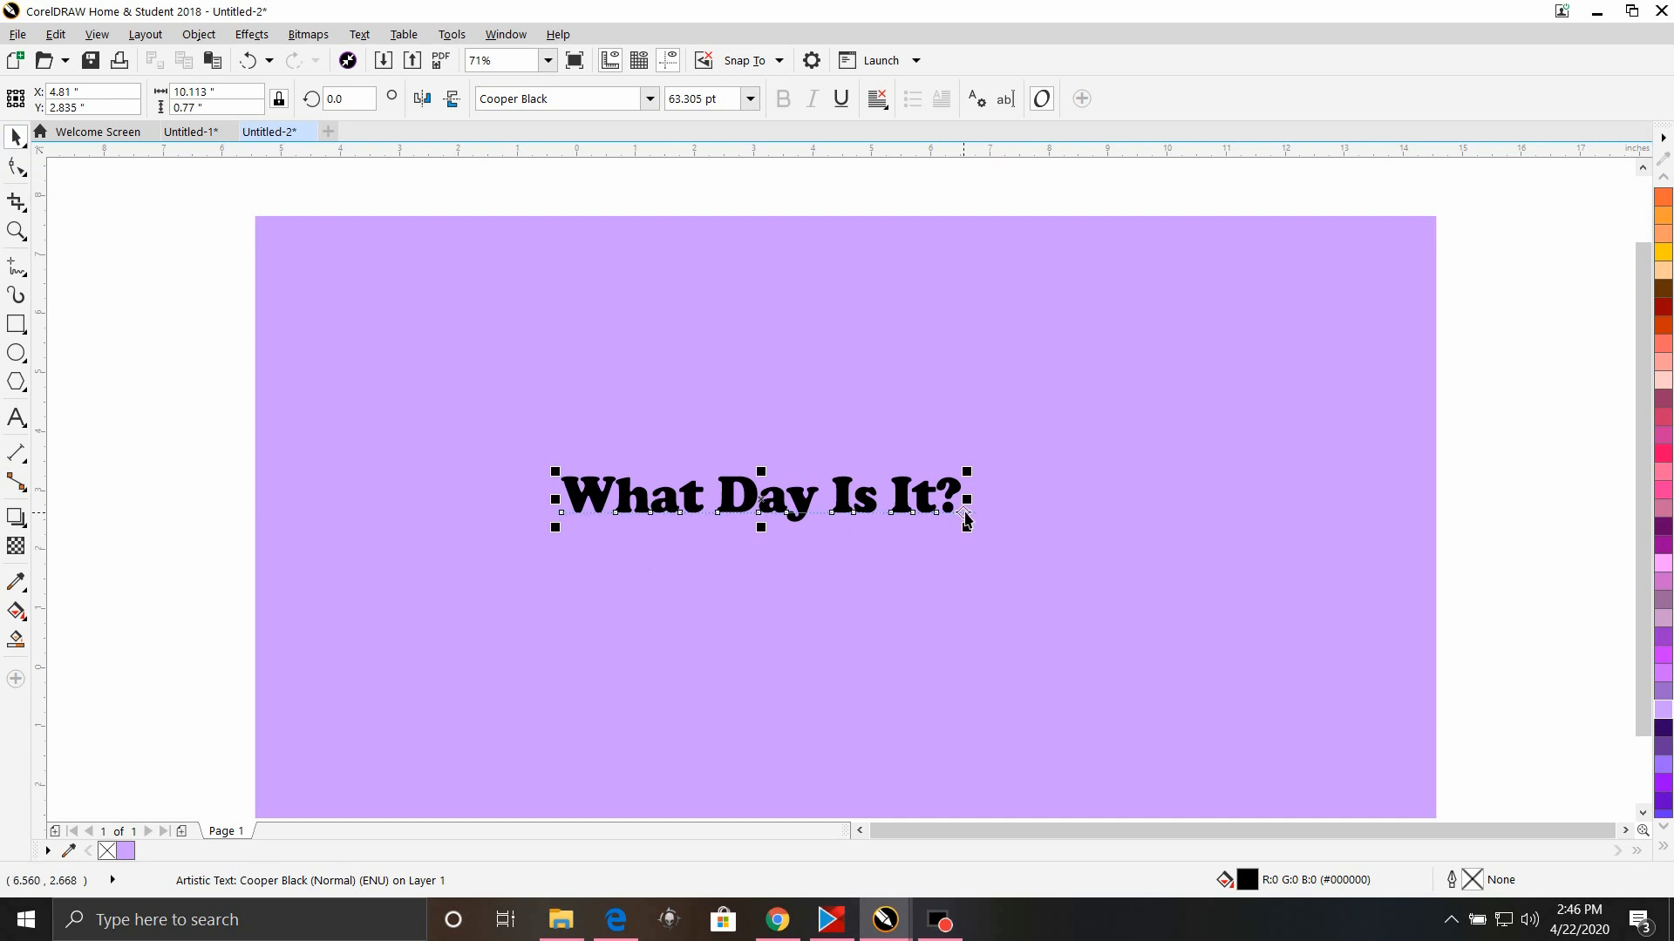
Enlarge the "What Day Is It?" text to about 187 pt, about 20 inches wide, and position it across the purple rectangle
{"action": "left_click_drag", "start_coordinate": [967, 528], "coordinate": [1559, 522]}
{"action": "left_click_drag", "start_coordinate": [755, 427], "coordinate": [466, 390]}
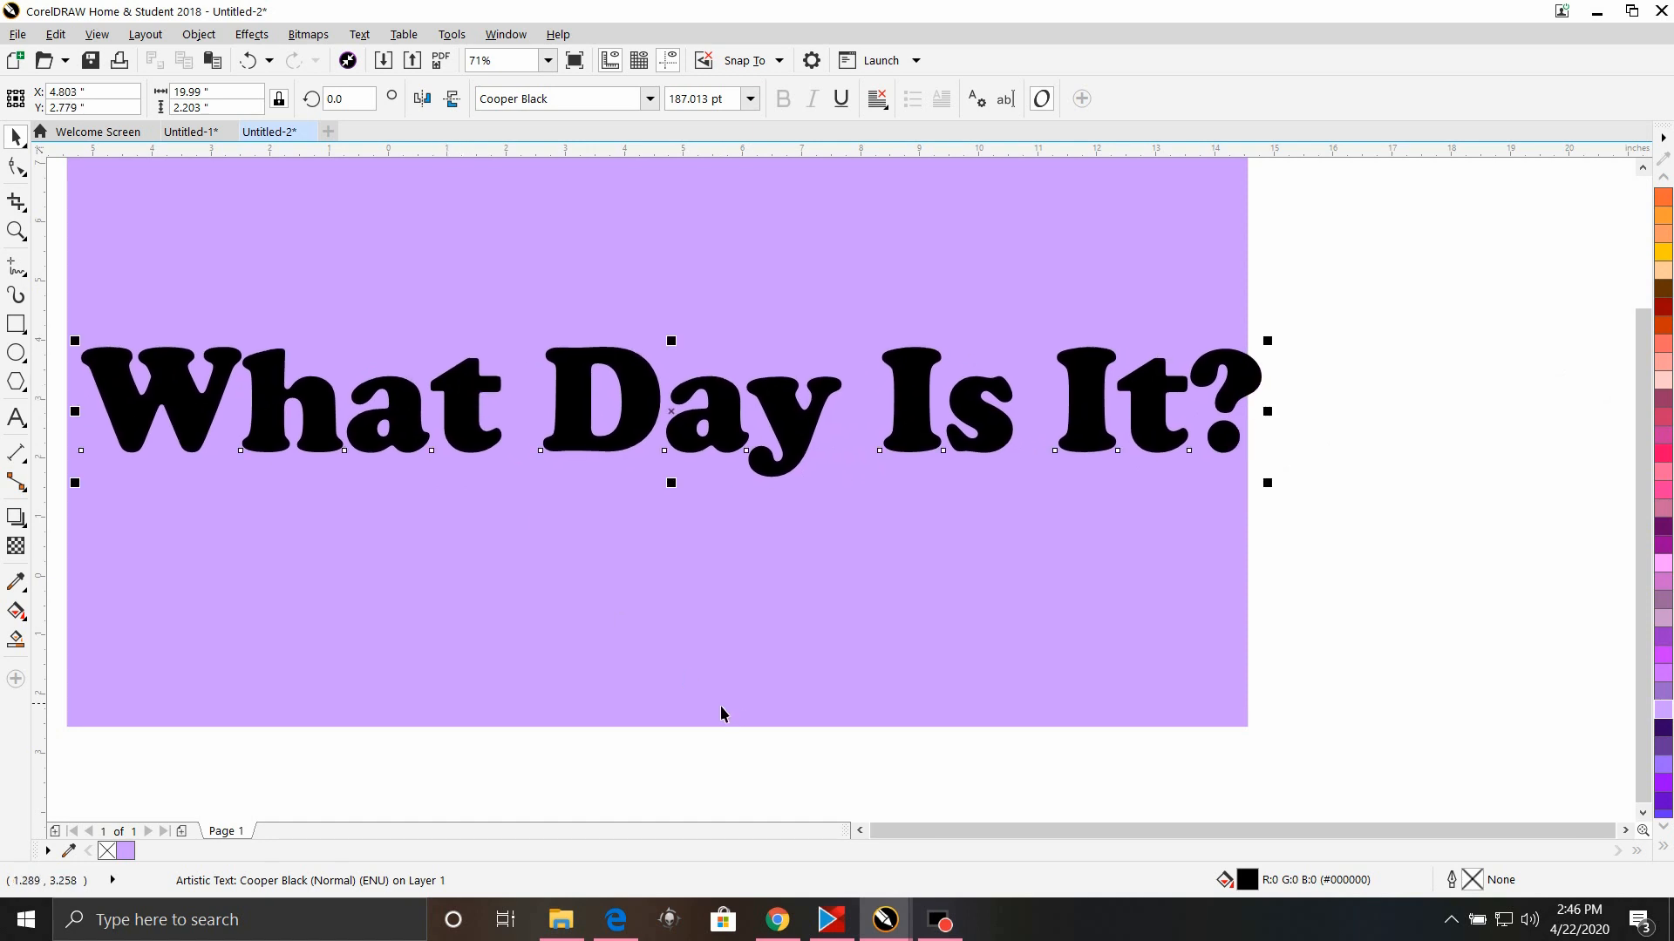
{"action": "left_click", "coordinate": [860, 831]}
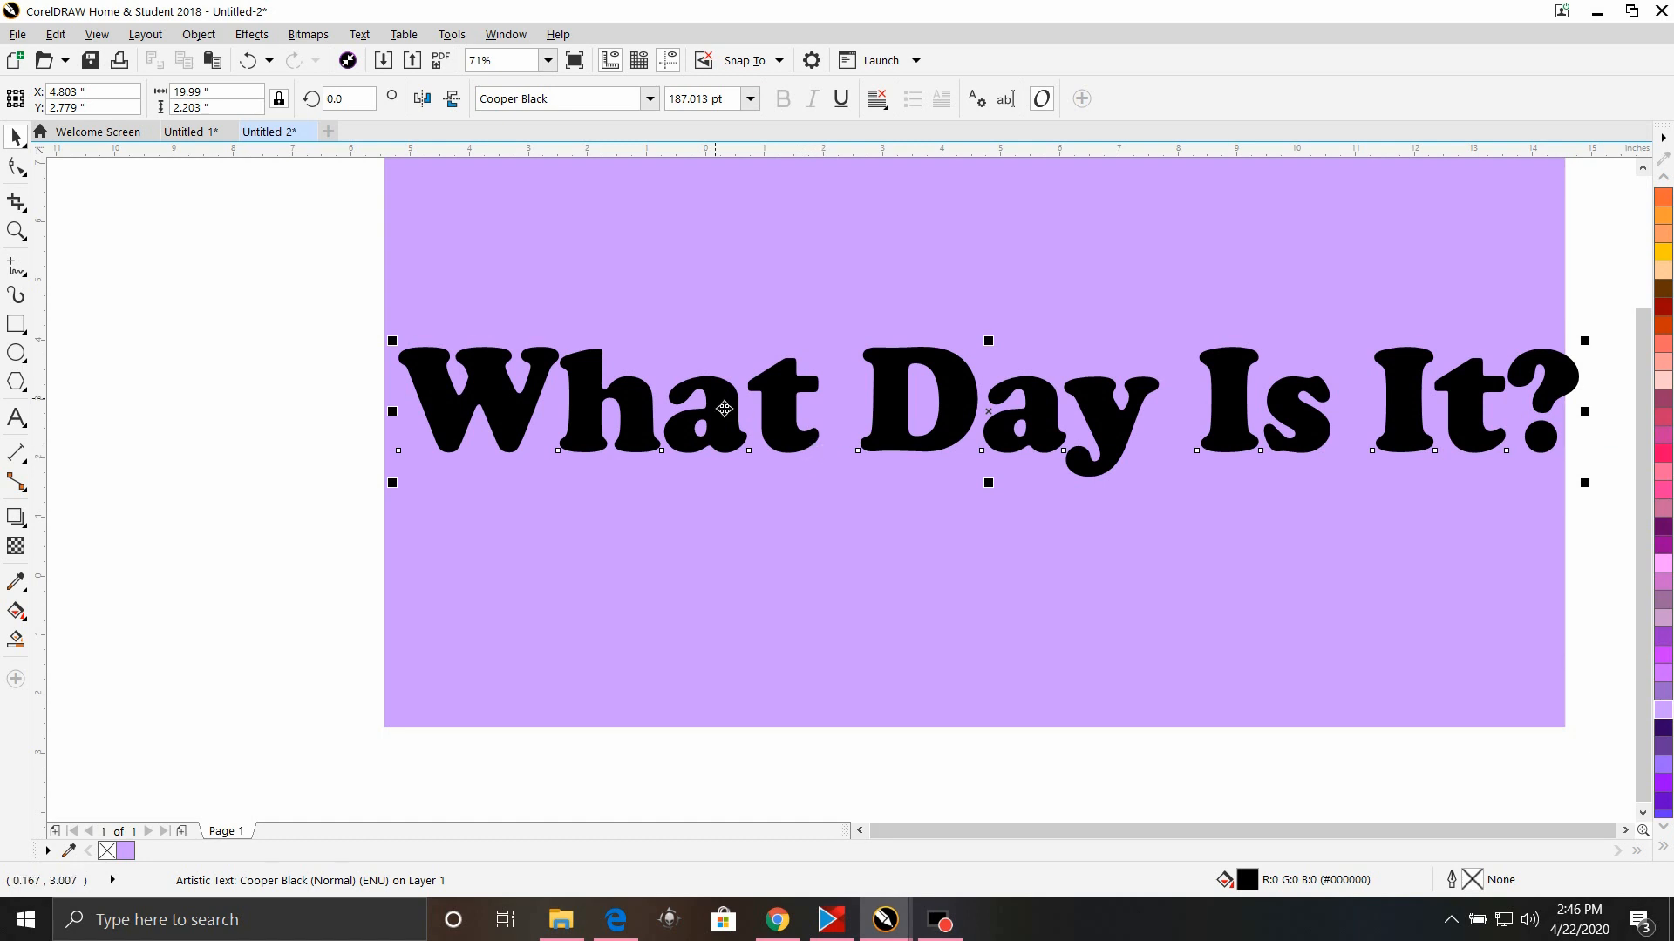
Shift the "What Day Is It?" text slightly left on the purple rectangle, centering it at about X 4.71, Y 2.79 inches
{"action": "left_click_drag", "start_coordinate": [777, 427], "coordinate": [774, 431]}
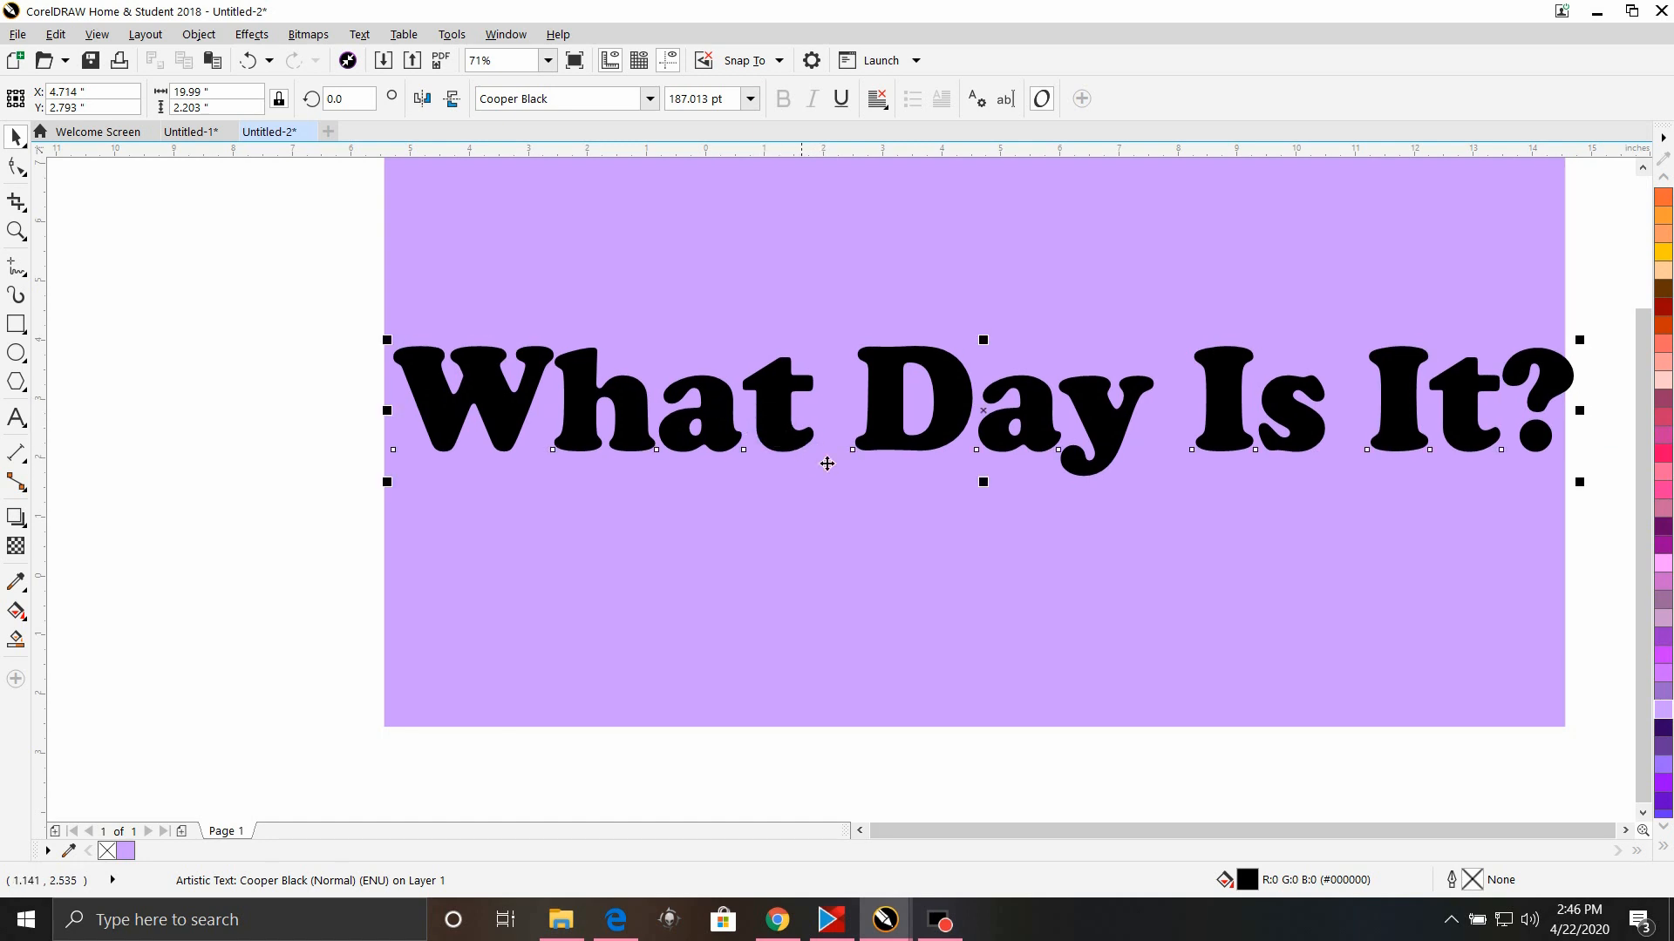
{"action": "left_click", "coordinate": [1624, 830]}
{"action": "left_click", "coordinate": [1624, 830]}
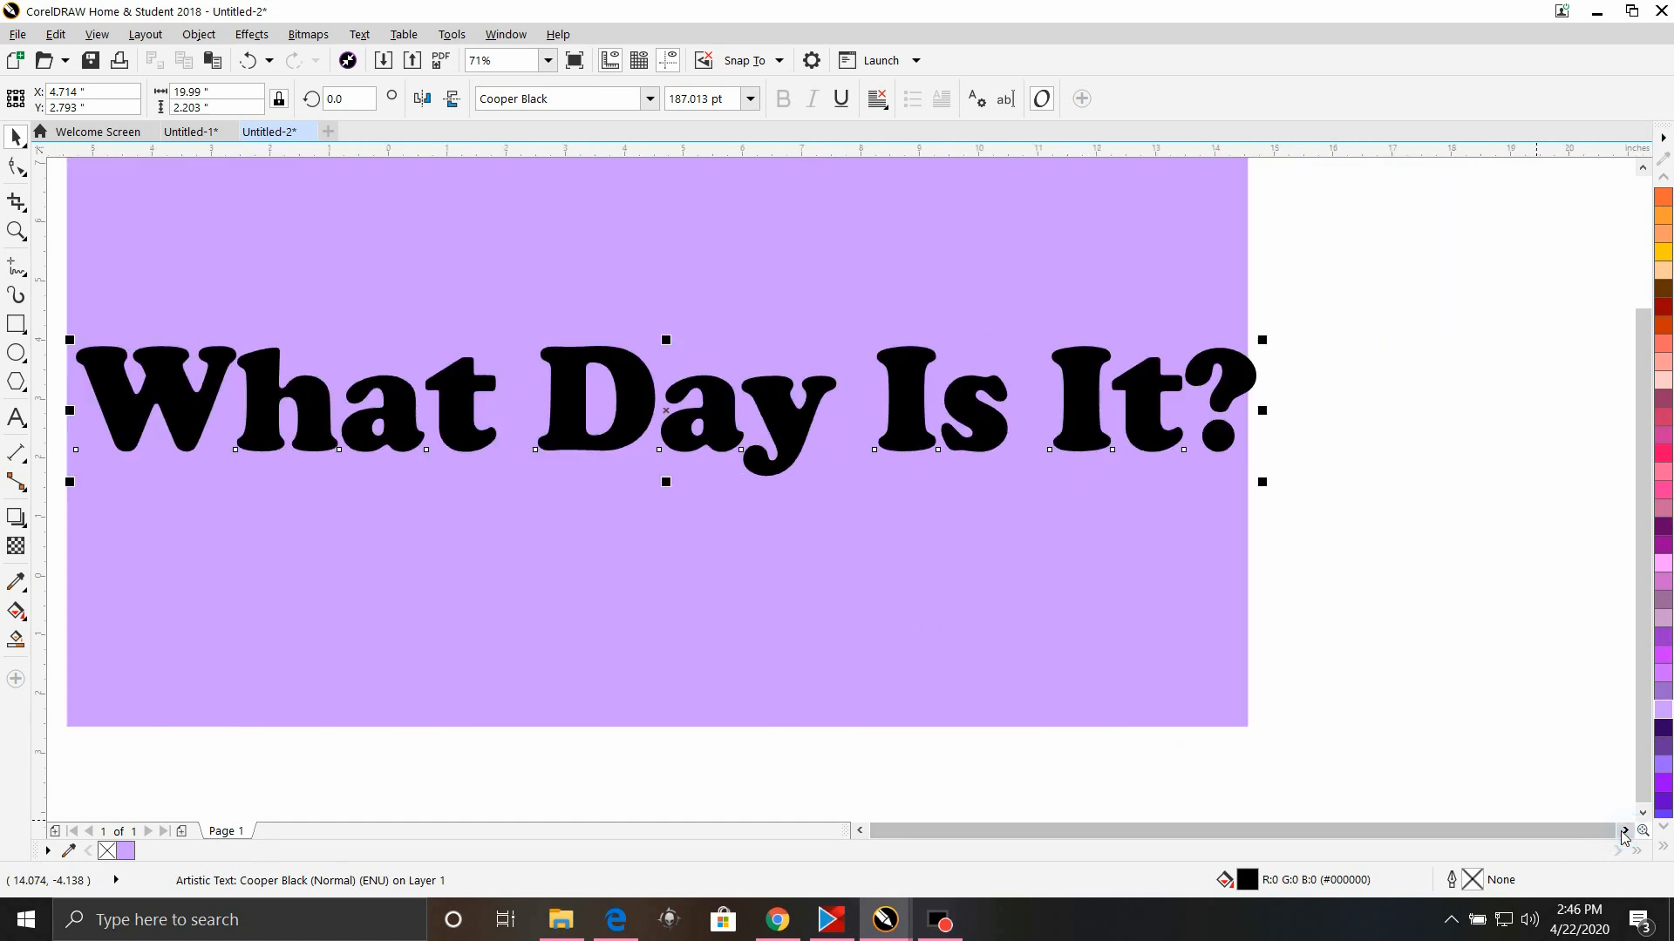
{"action": "left_click", "coordinate": [859, 830]}
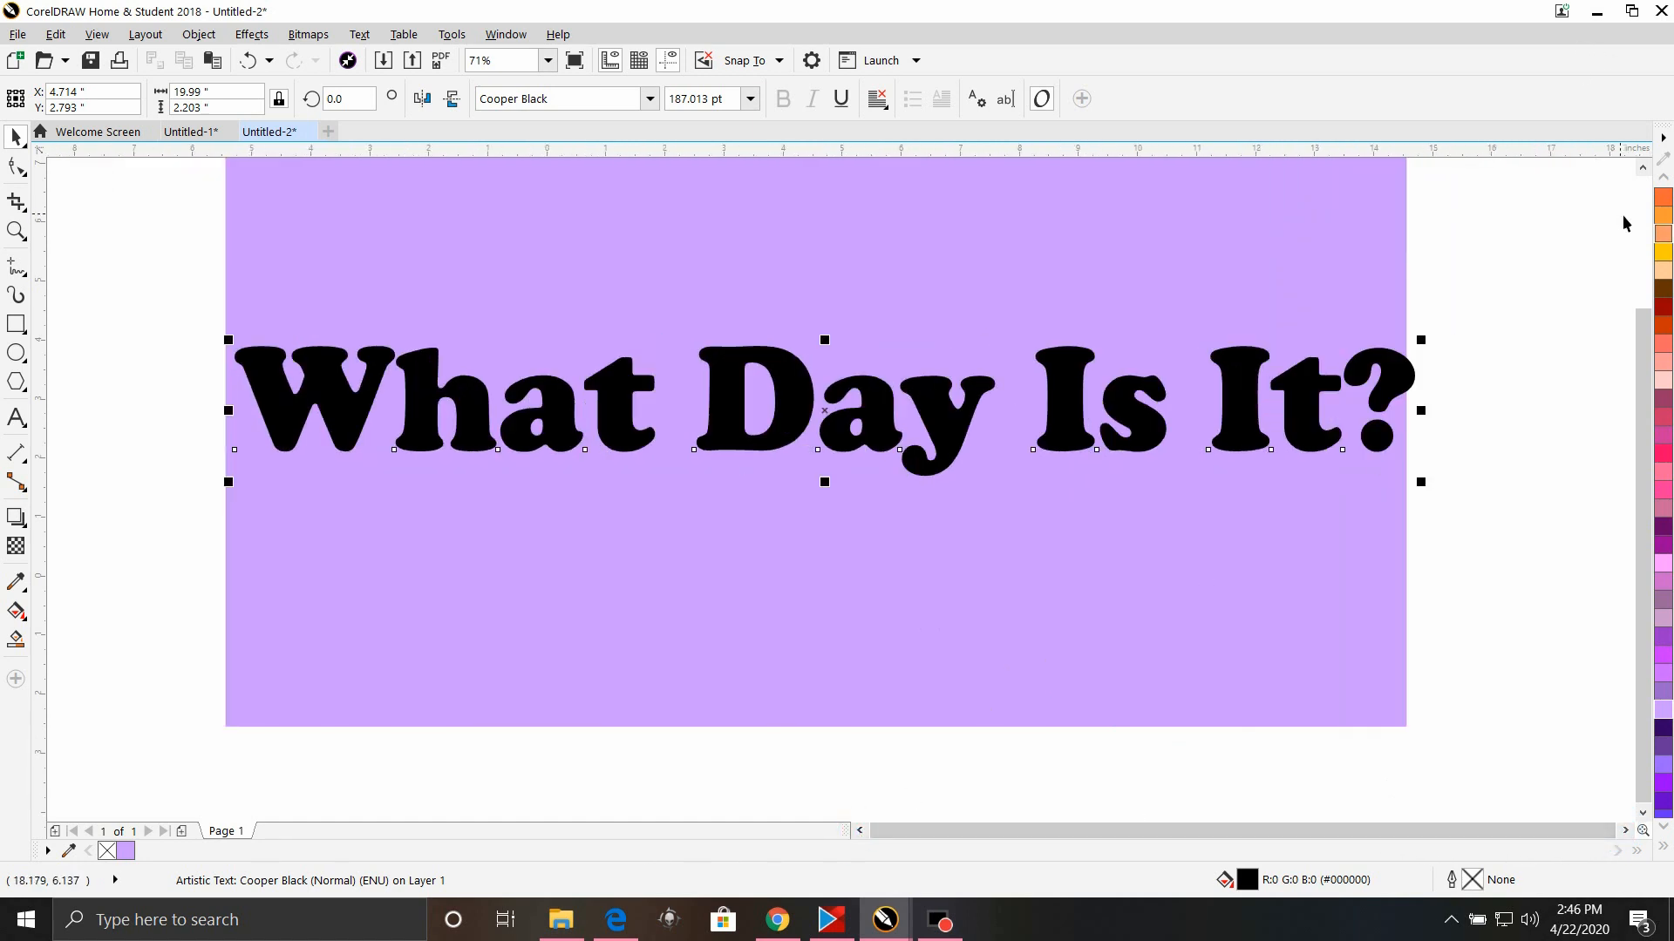
{"action": "left_click", "coordinate": [1644, 167]}
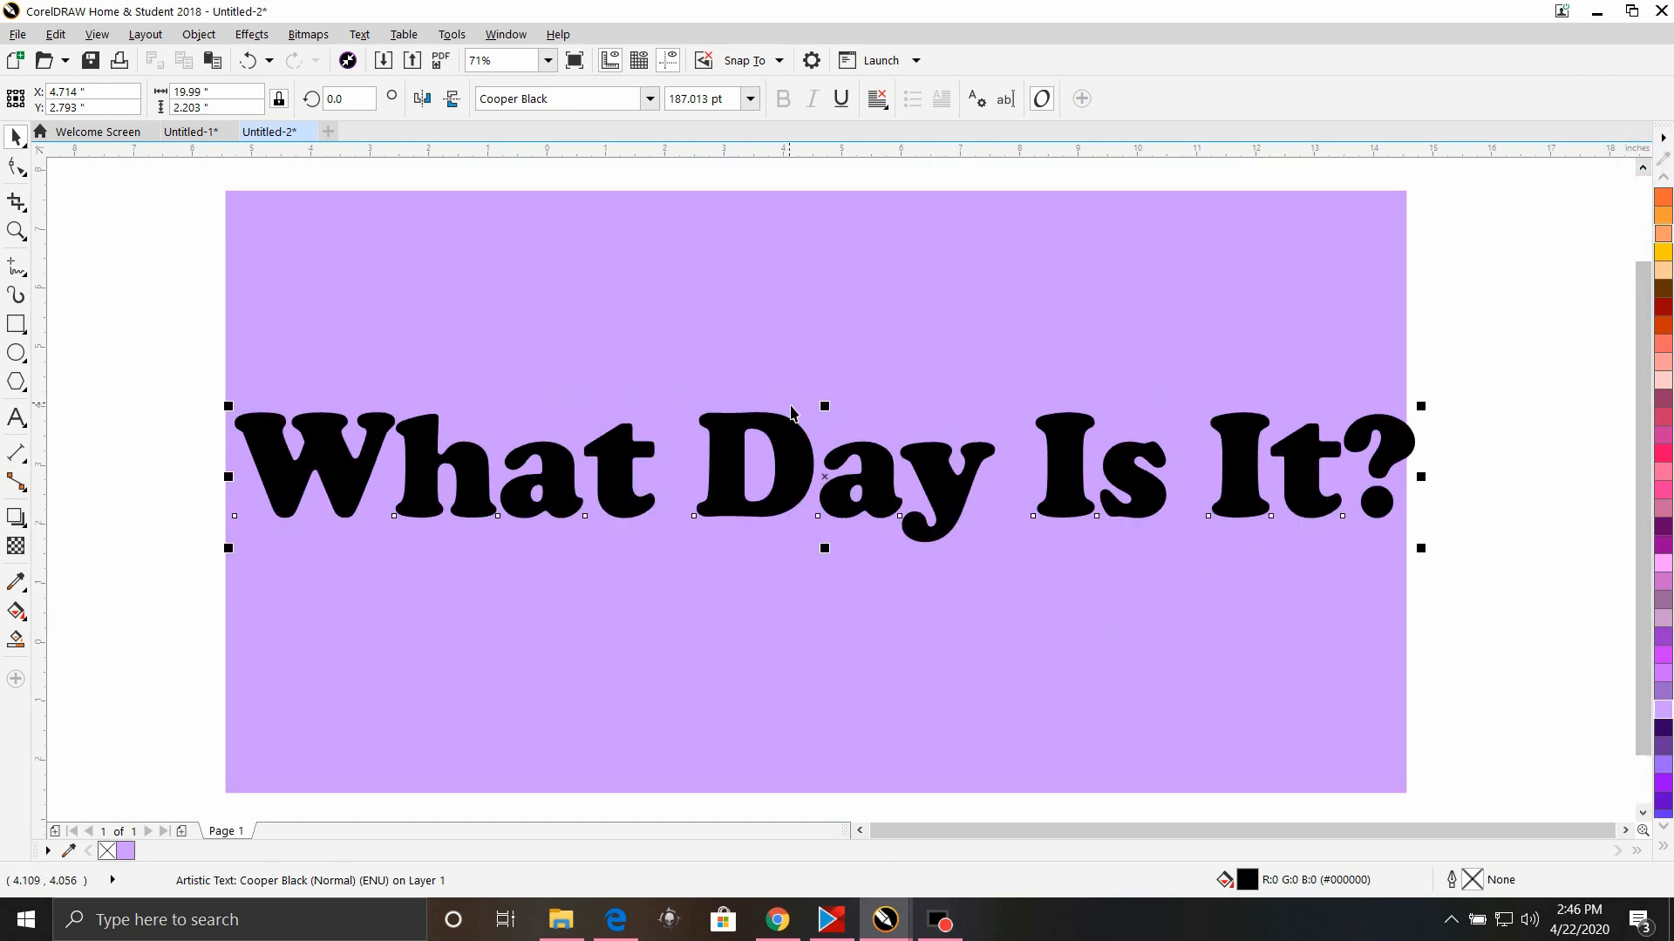
Set the purple rectangle's width to 30 inches, scaling its height proportionally
{"action": "left_click", "coordinate": [771, 600]}
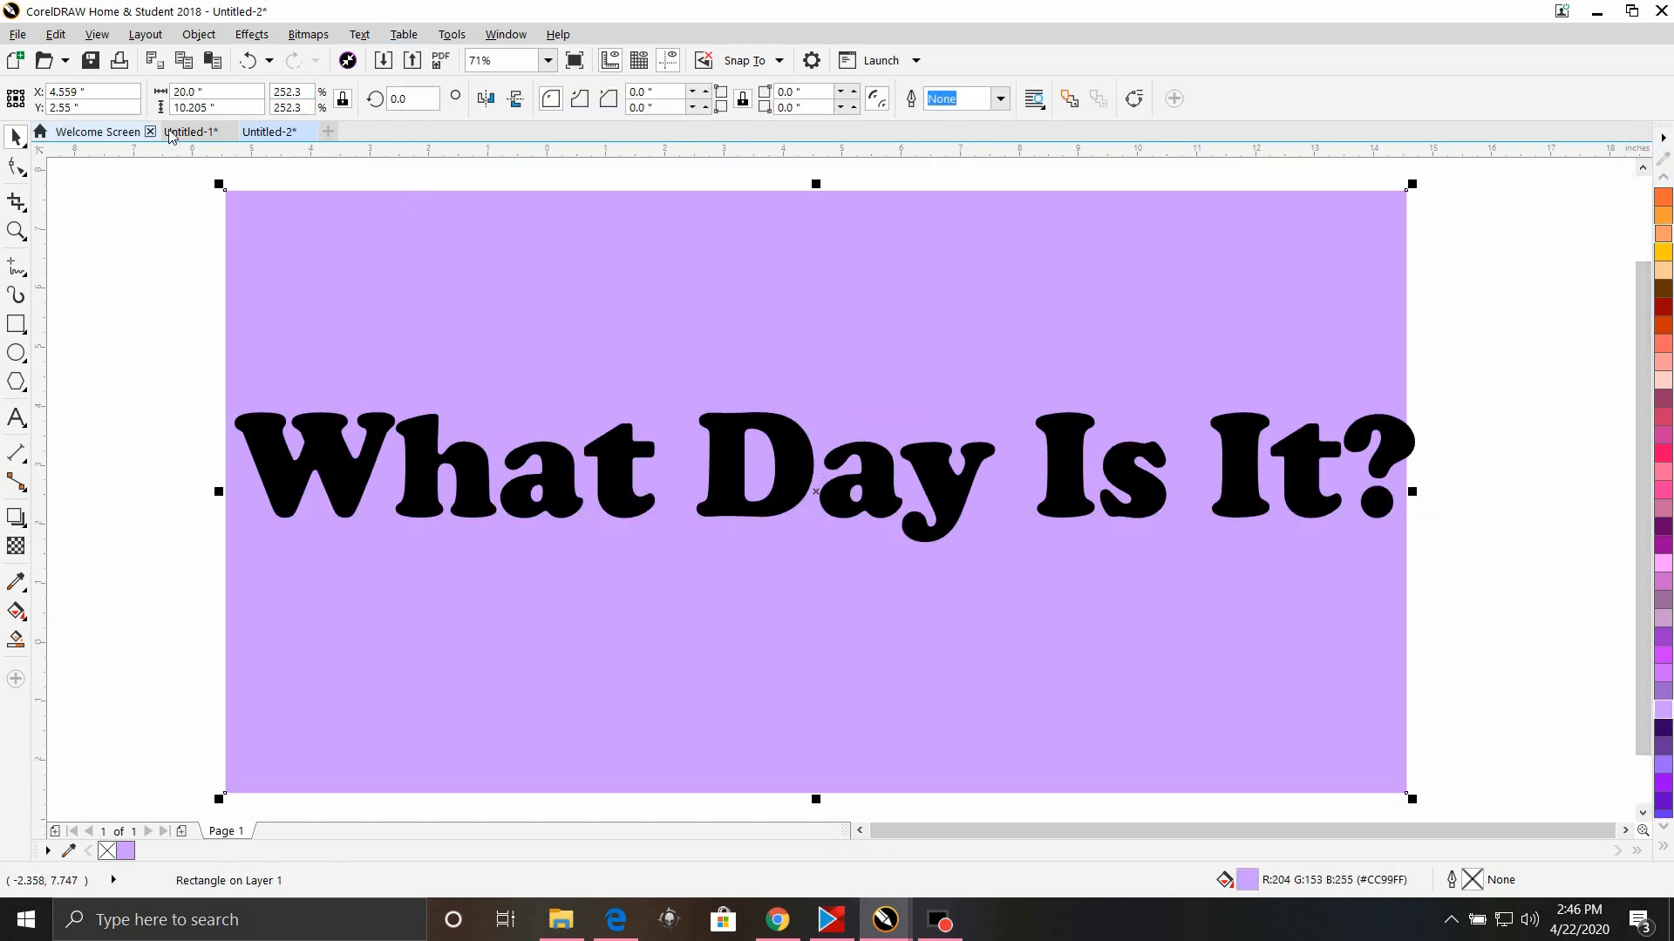
{"action": "left_click", "coordinate": [209, 91]}
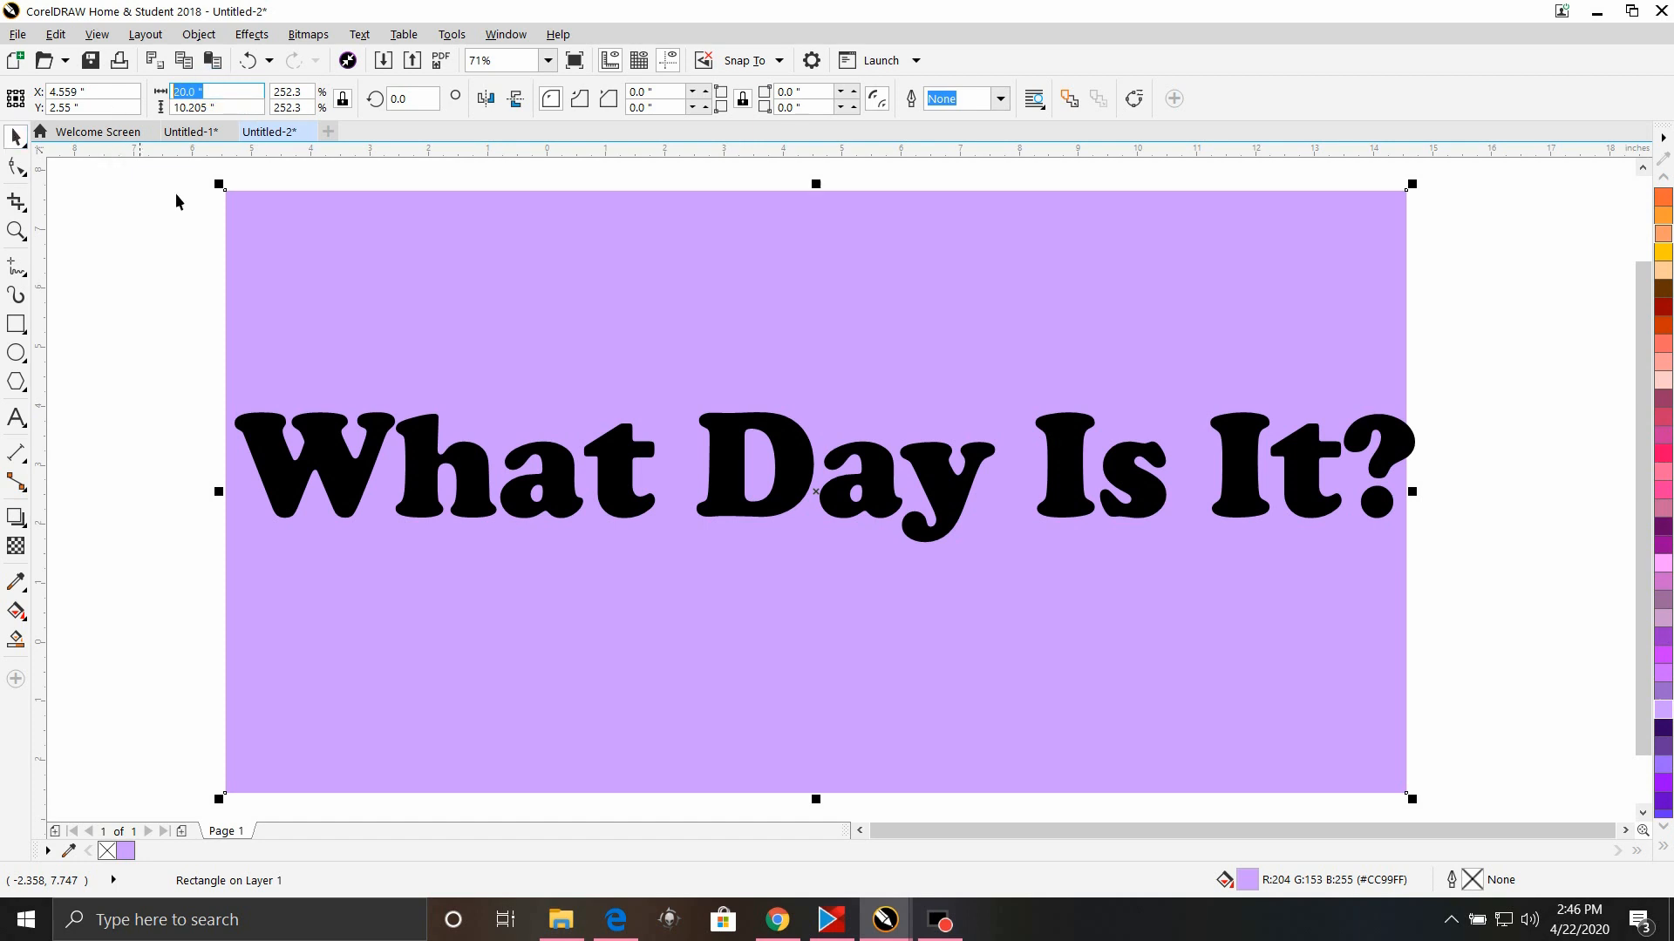
{"action": "type", "text": "30"}
{"action": "key", "text": "Return"}
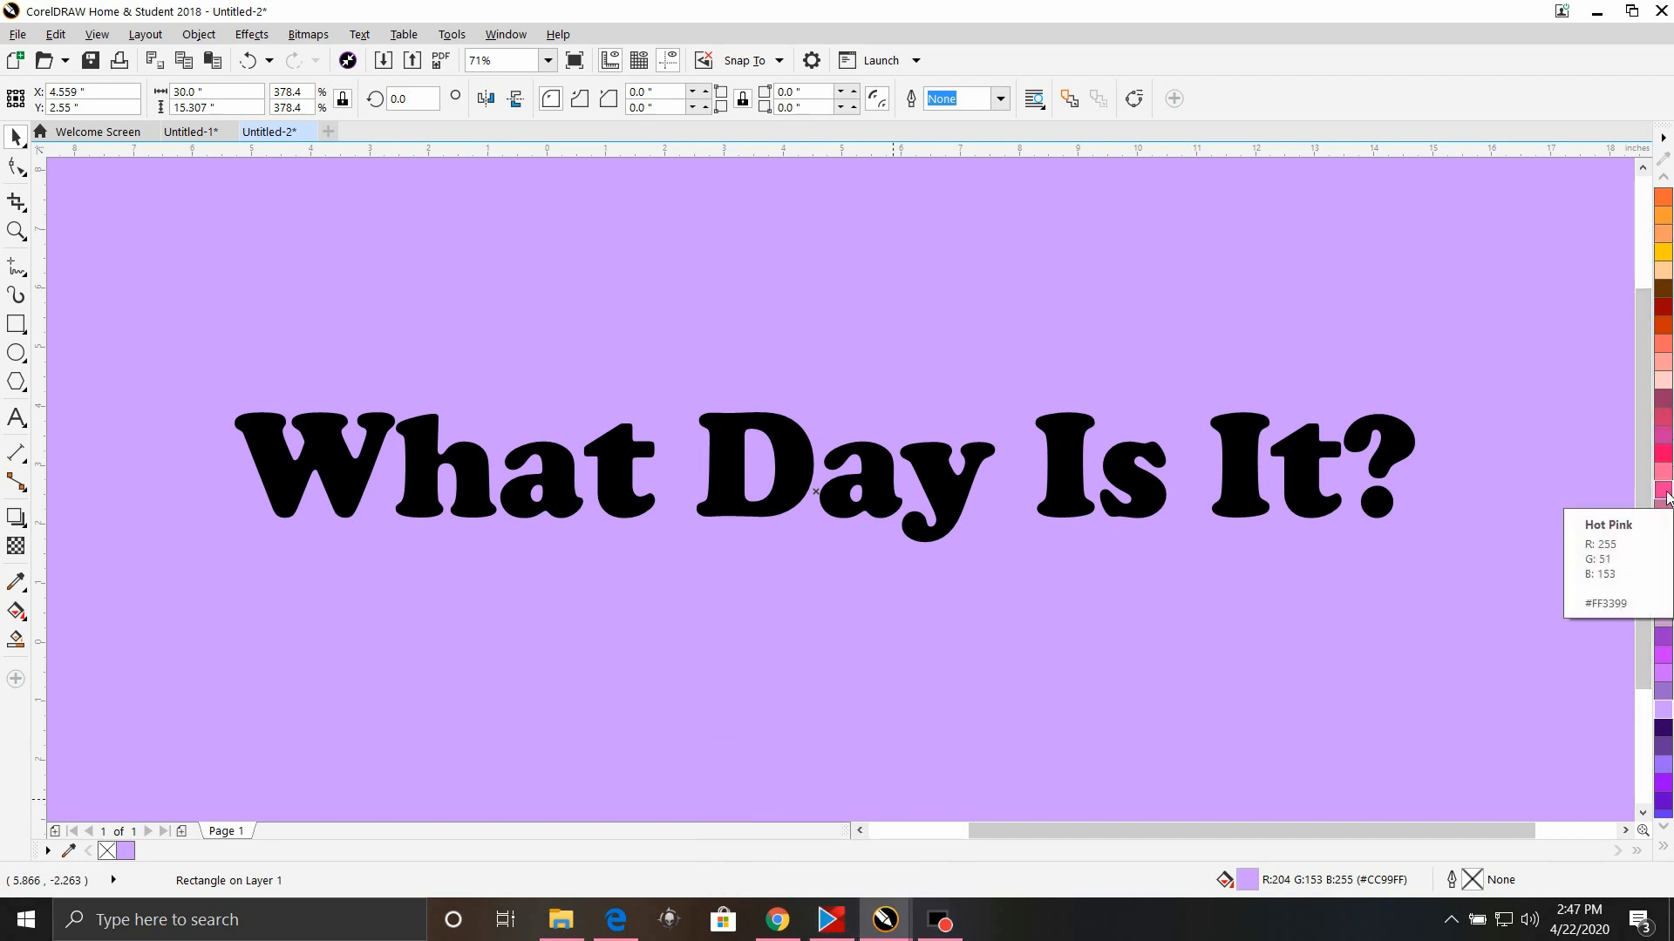
Fill the "What Day Is It?" text with Hot Pink and apply an Emboss bevel to it with a 0.1 inch distance
{"action": "left_click_drag", "start_coordinate": [1667, 498], "coordinate": [1305, 455]}
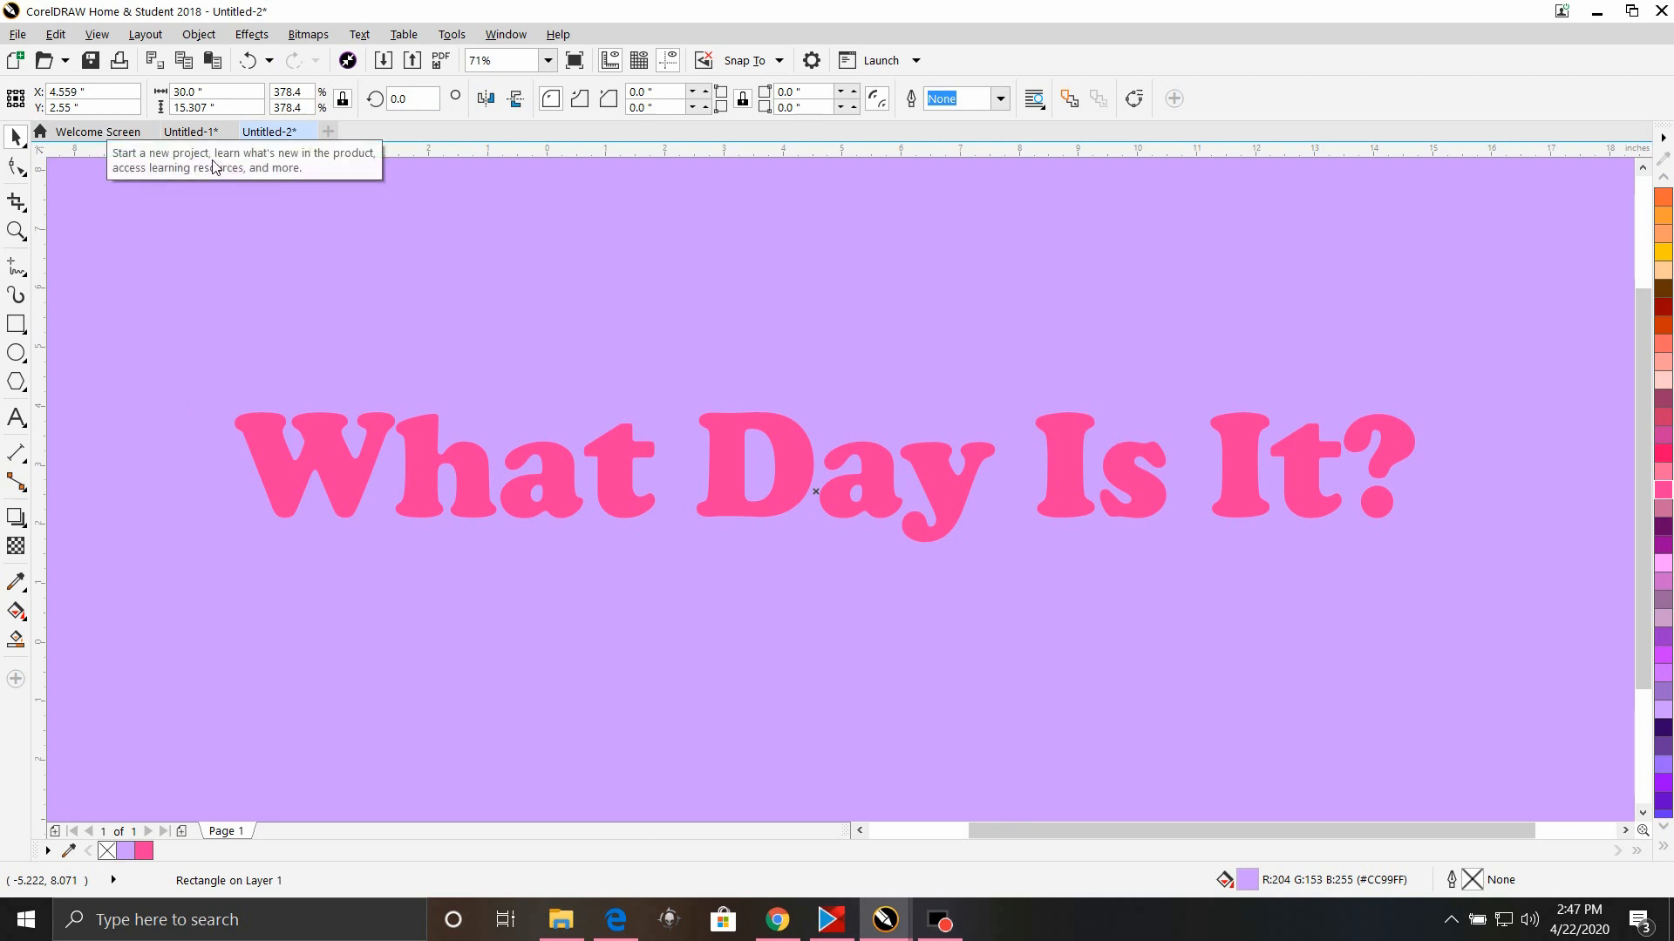
{"action": "left_click", "coordinate": [427, 478]}
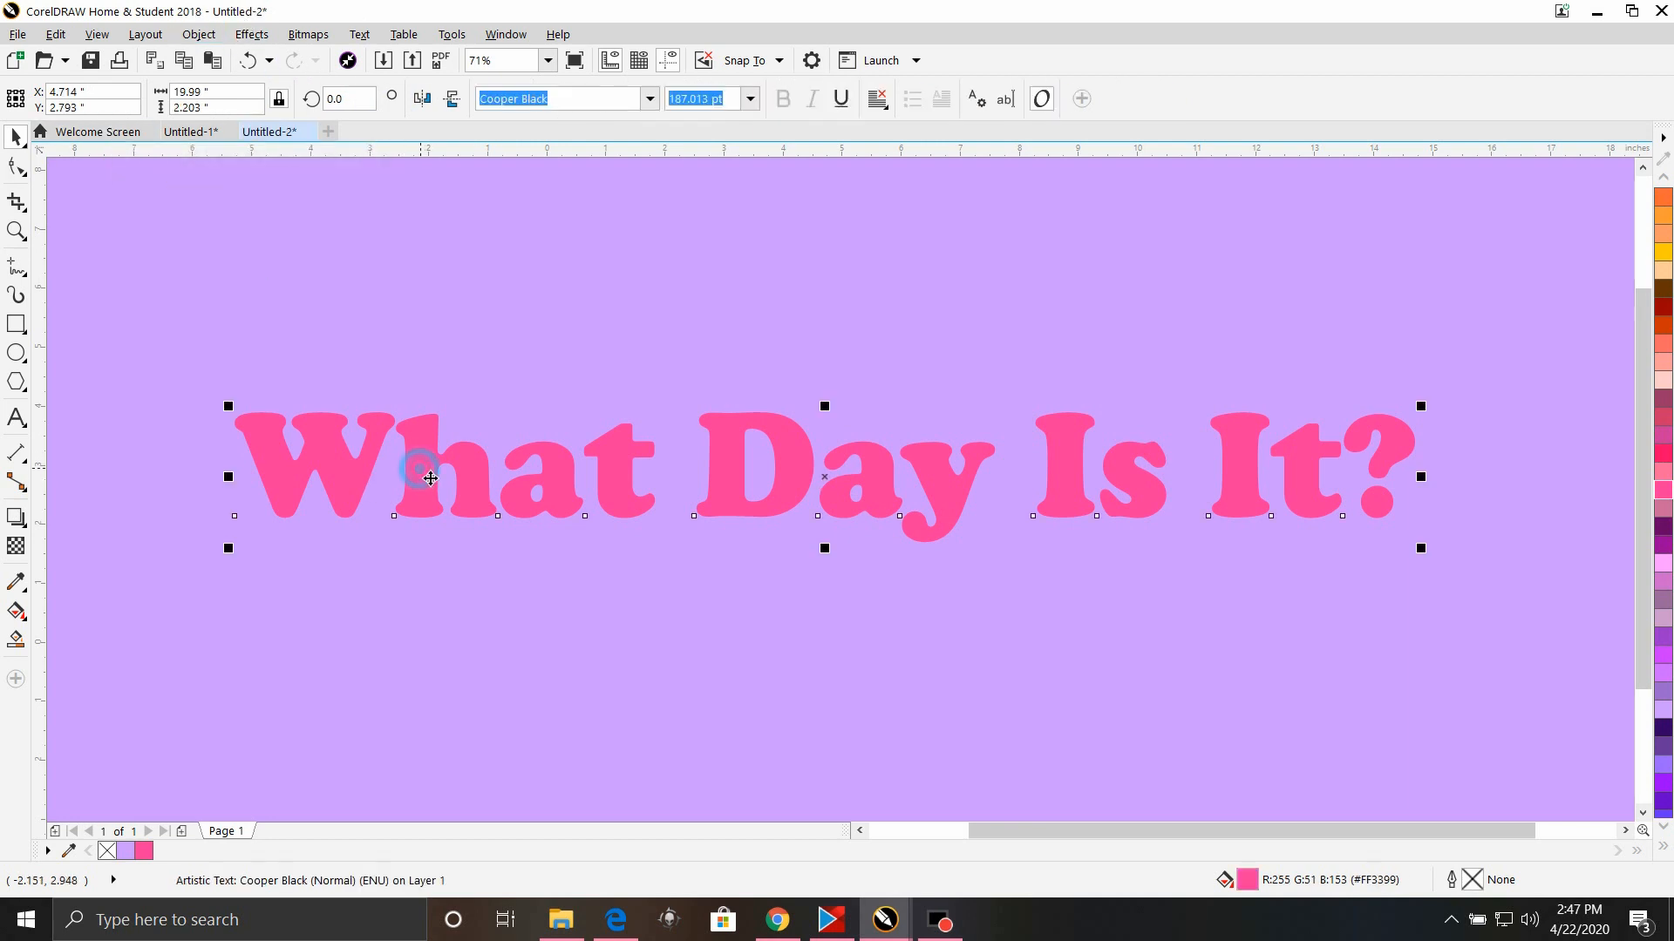
{"action": "left_click", "coordinate": [240, 37]}
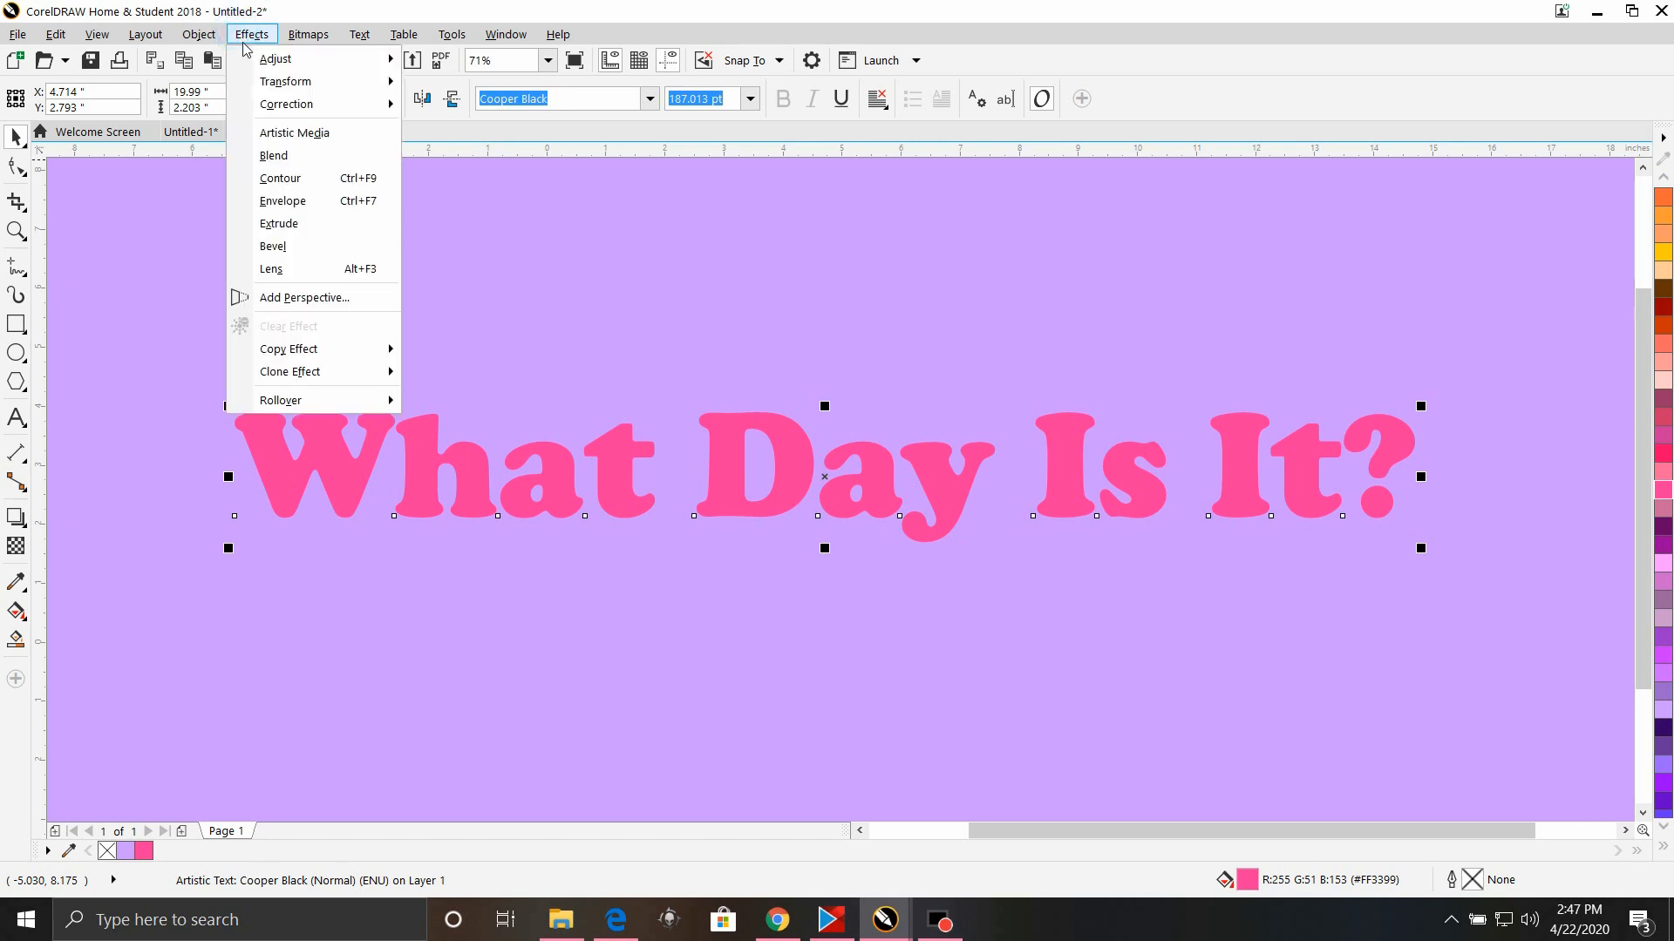
{"action": "left_click", "coordinate": [310, 253]}
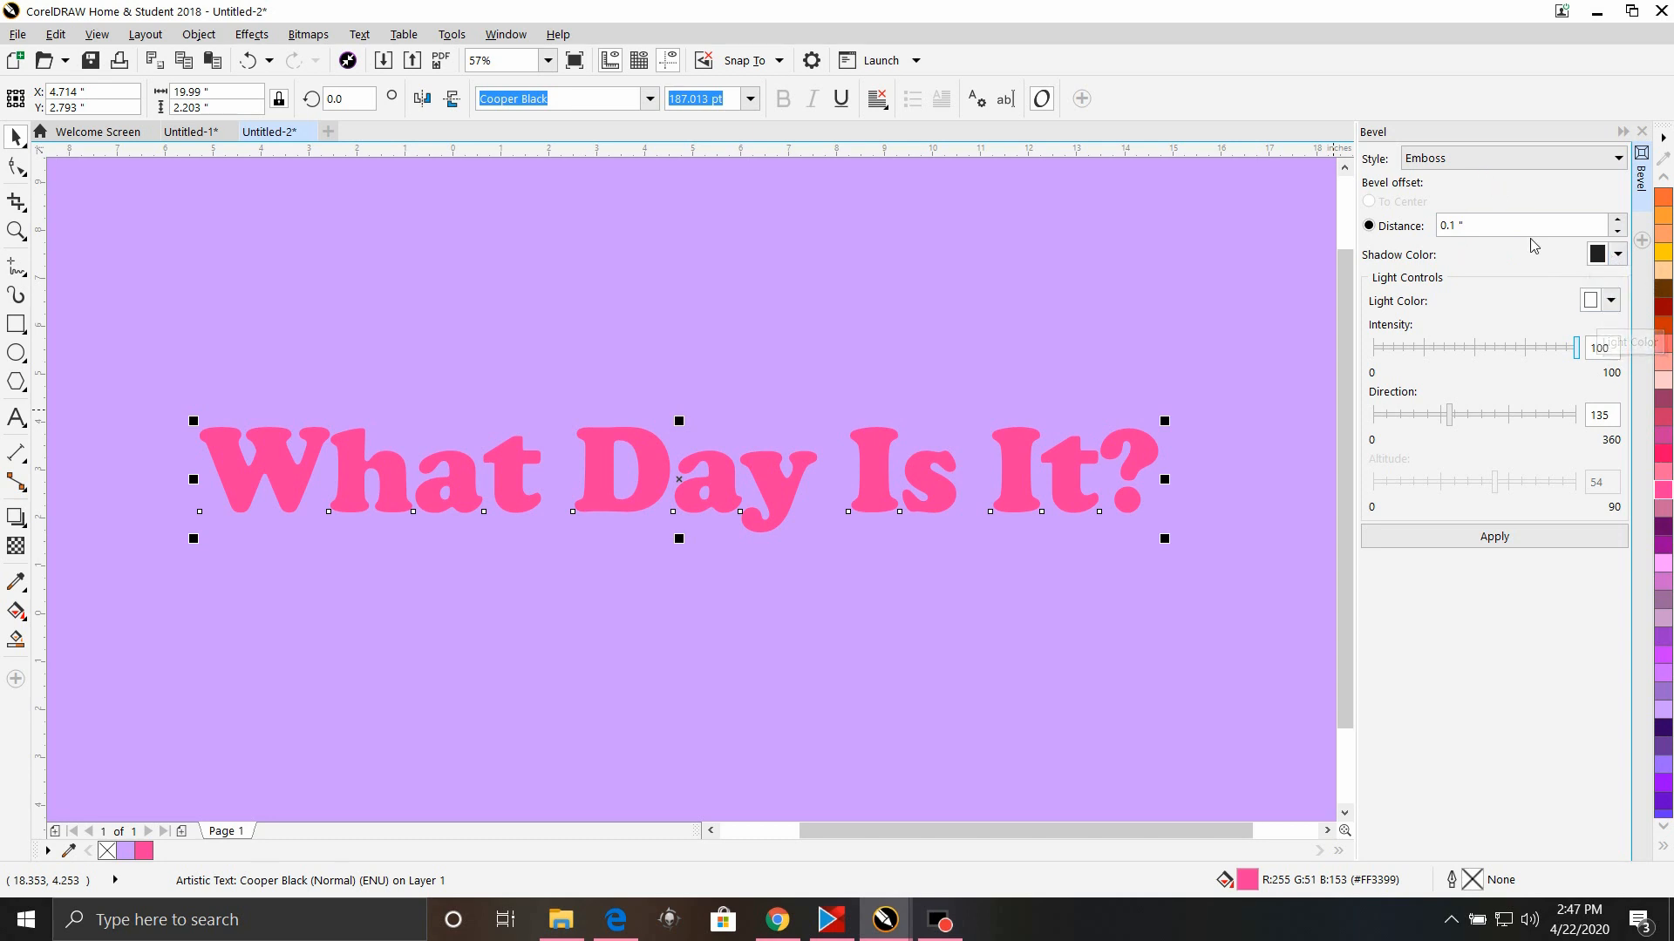
{"action": "left_click", "coordinate": [1479, 161]}
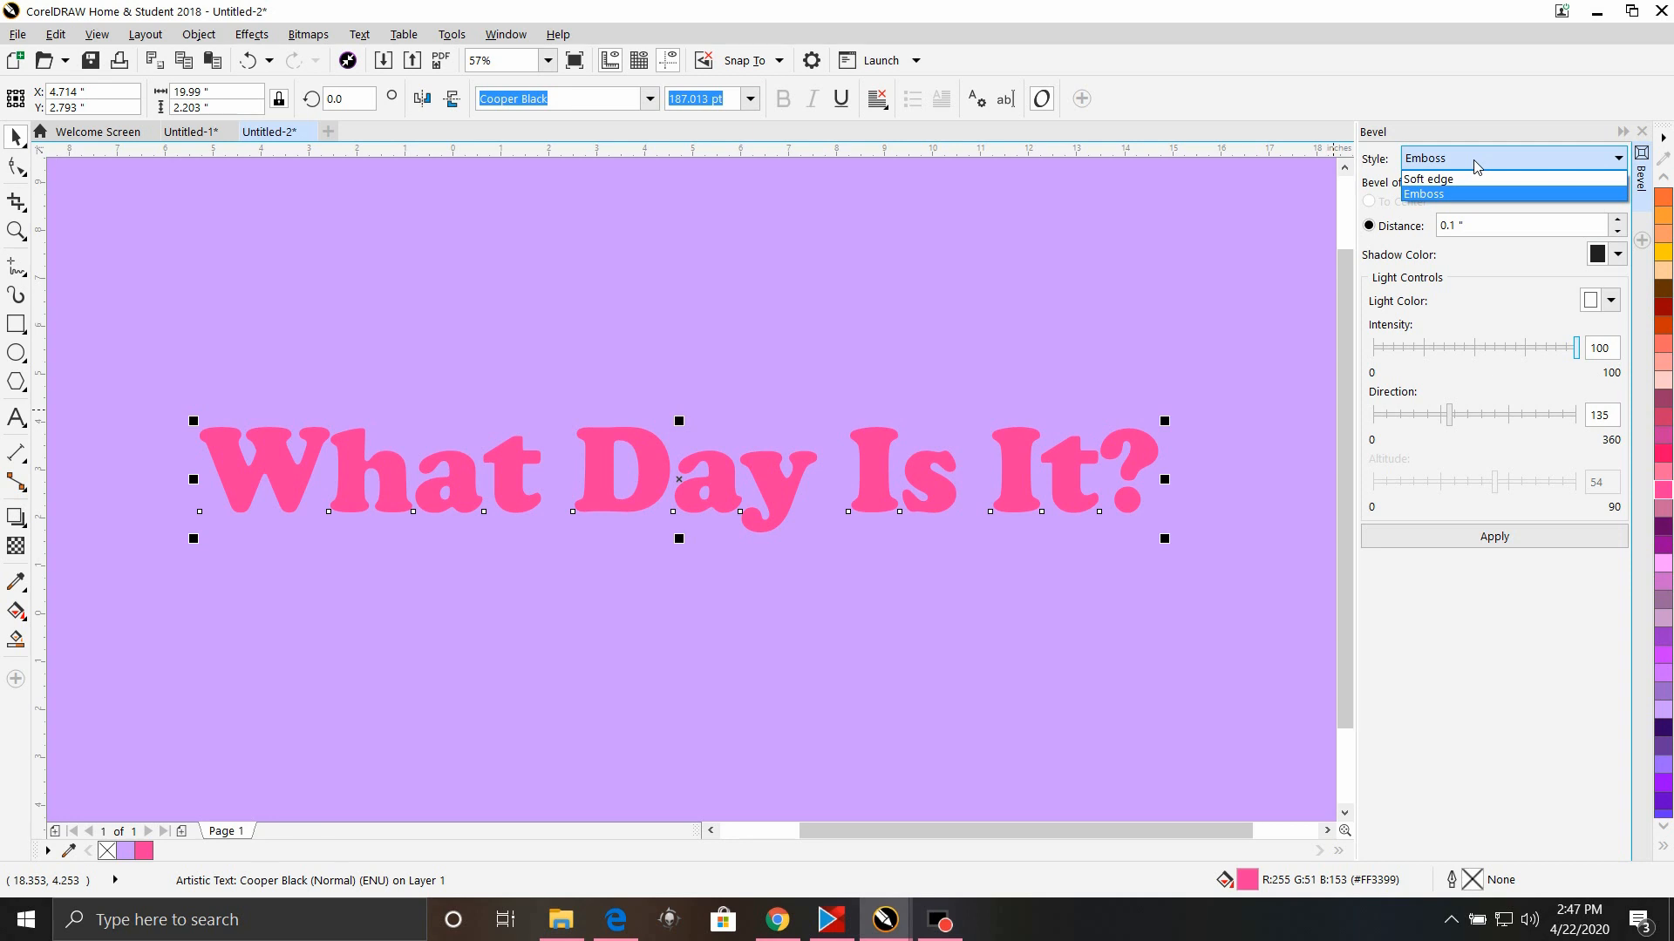
{"action": "left_click", "coordinate": [1476, 163]}
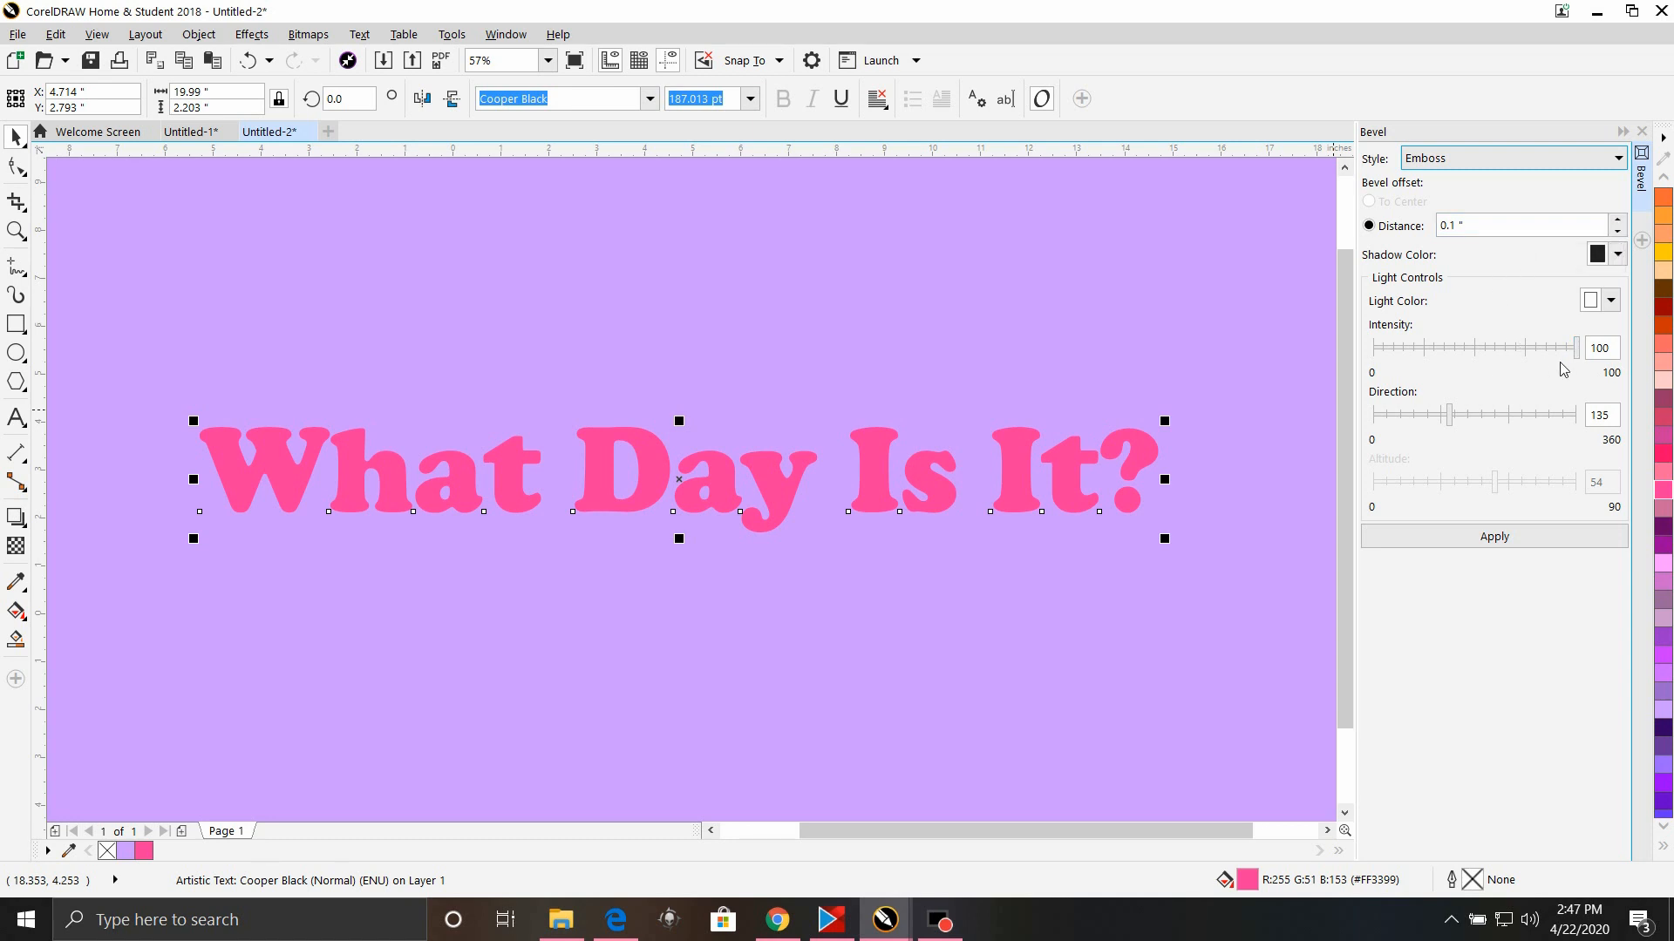
{"action": "left_click", "coordinate": [1486, 537]}
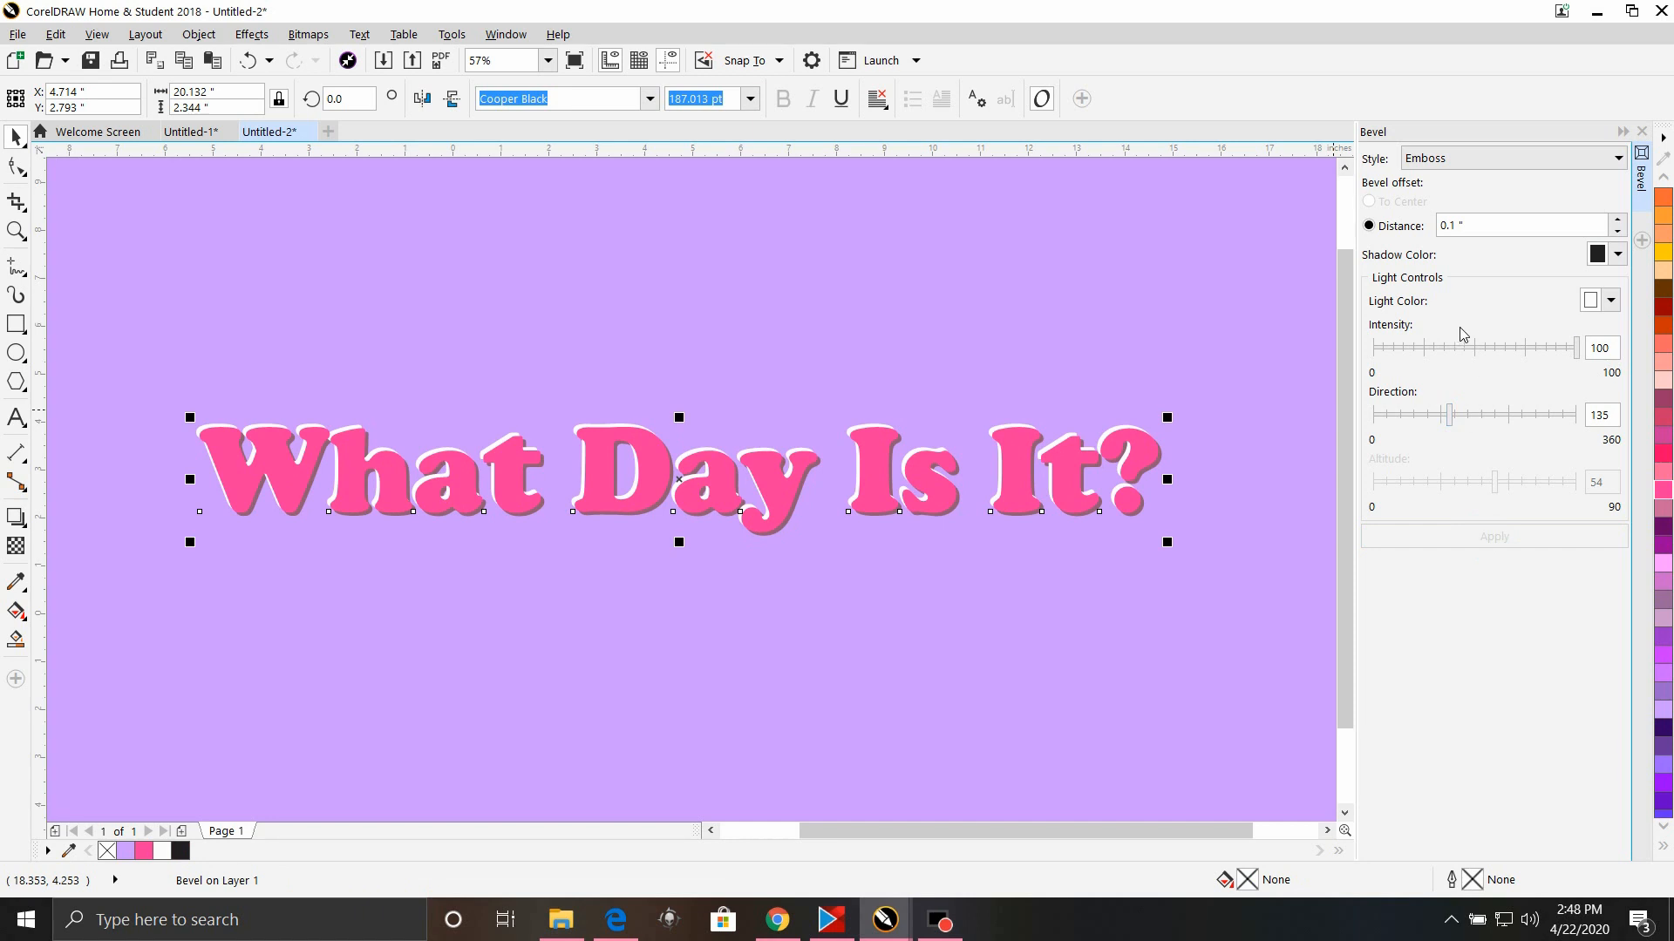
Set the emboss bevel's distance to 0.15 inches and apply it to the text
{"action": "left_click", "coordinate": [1490, 225]}
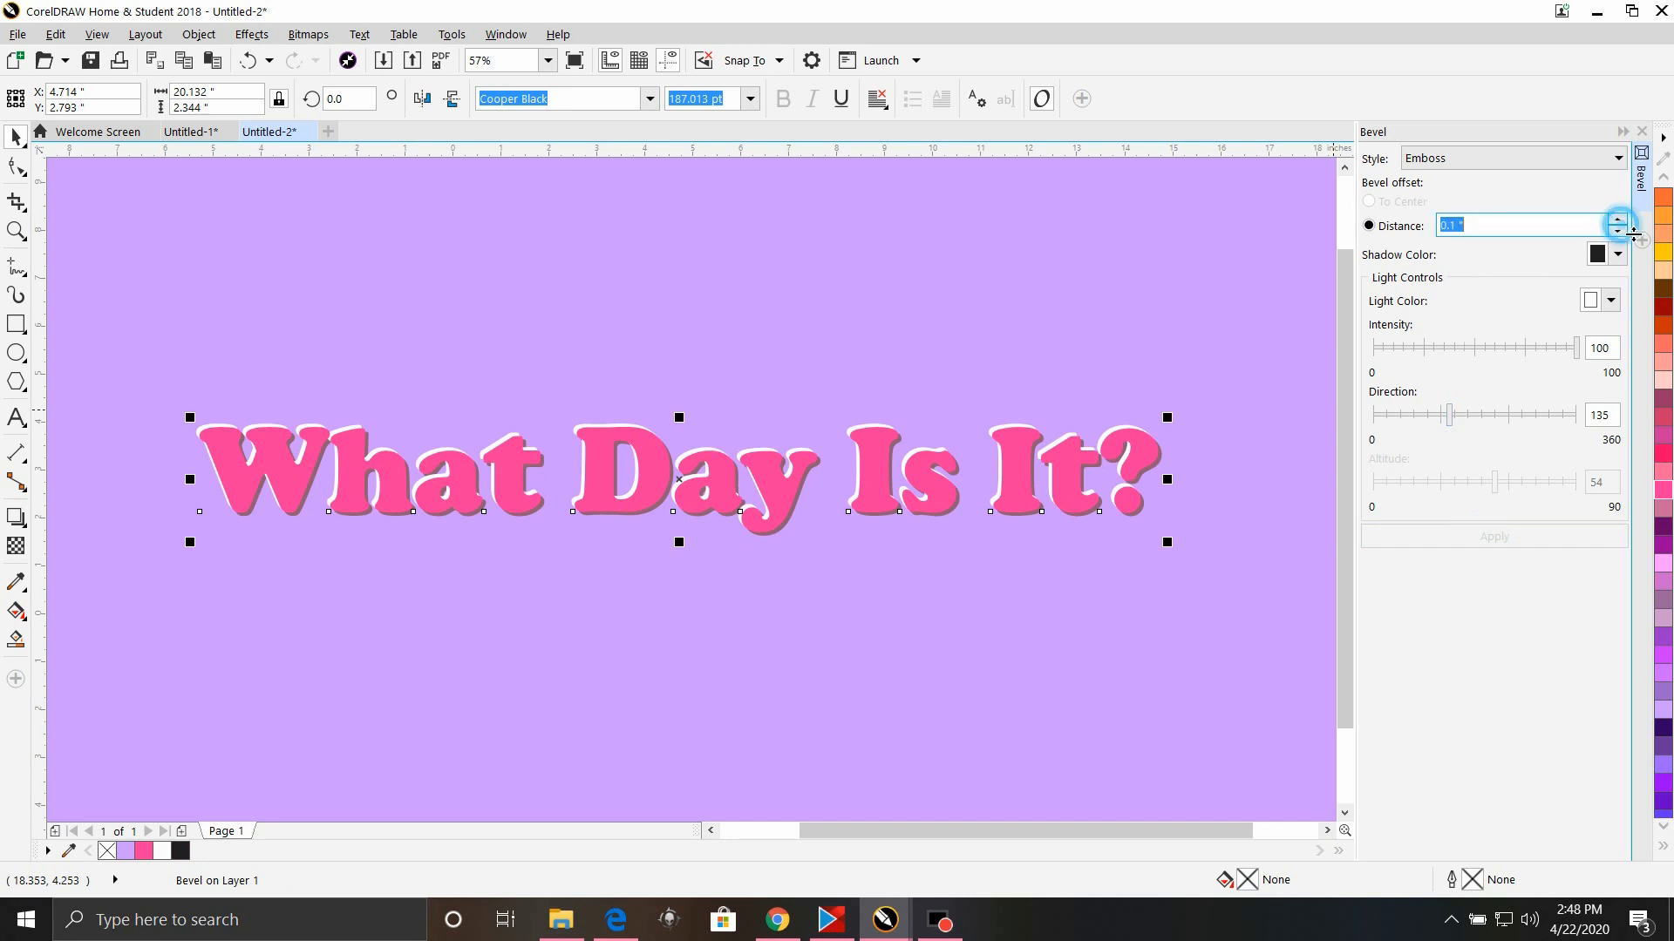
{"action": "left_click", "coordinate": [1614, 222]}
{"action": "left_click", "coordinate": [1613, 222]}
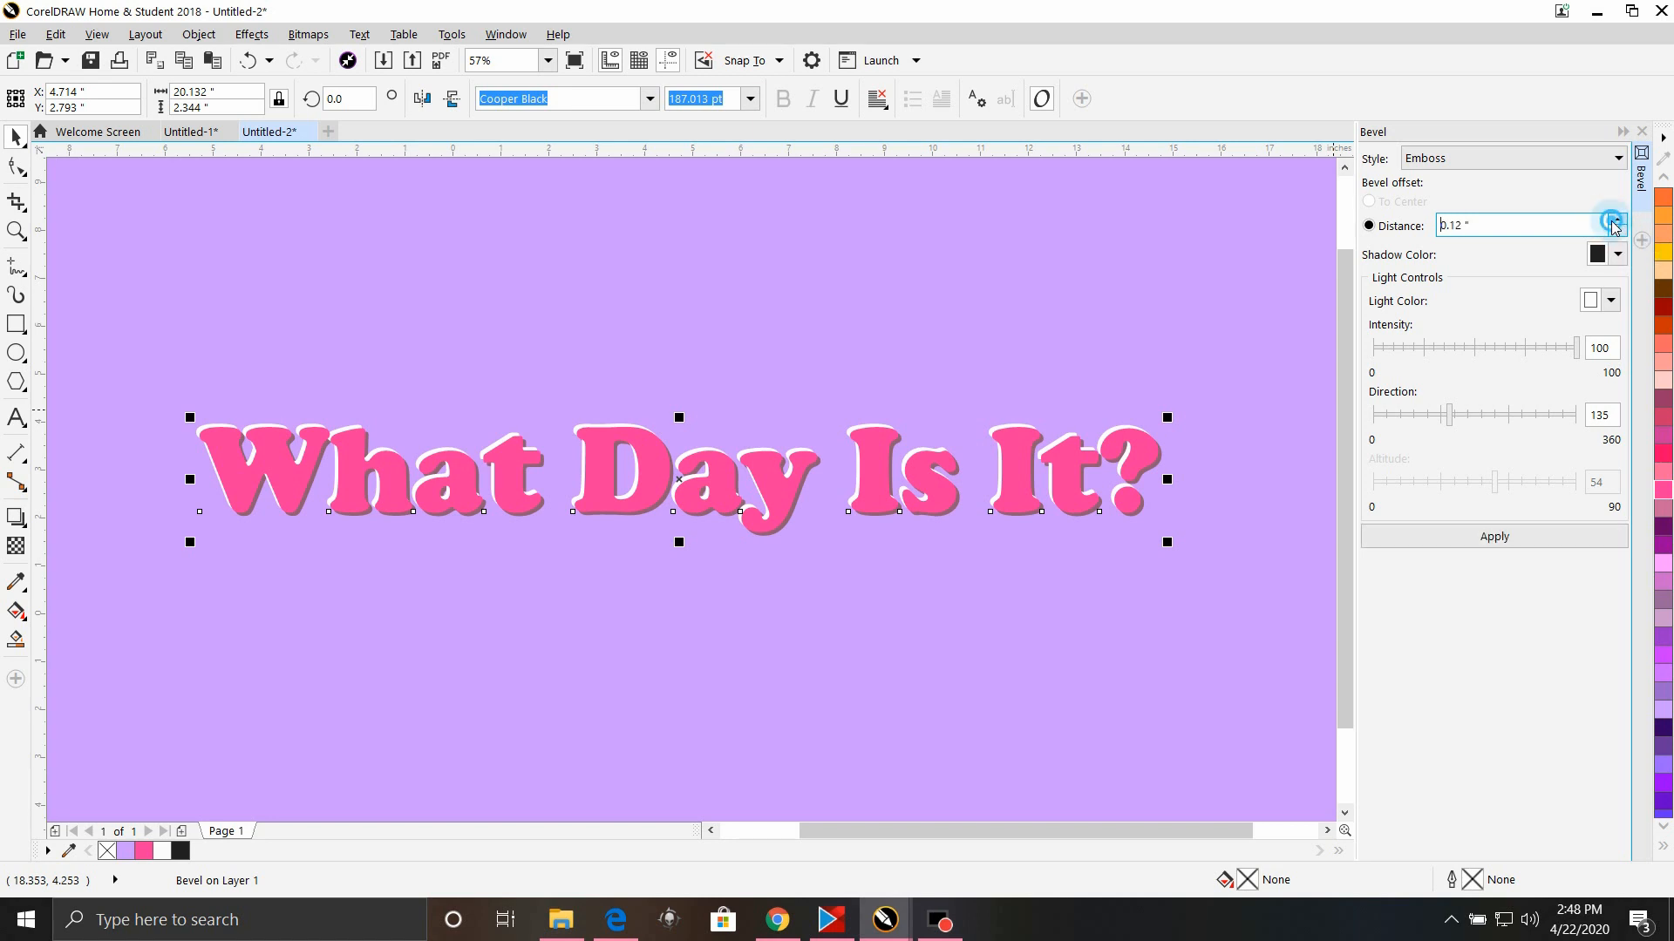
{"action": "left_click", "coordinate": [1614, 222]}
{"action": "left_click", "coordinate": [1613, 222]}
{"action": "left_click", "coordinate": [1613, 222]}
{"action": "left_click", "coordinate": [1534, 549]}
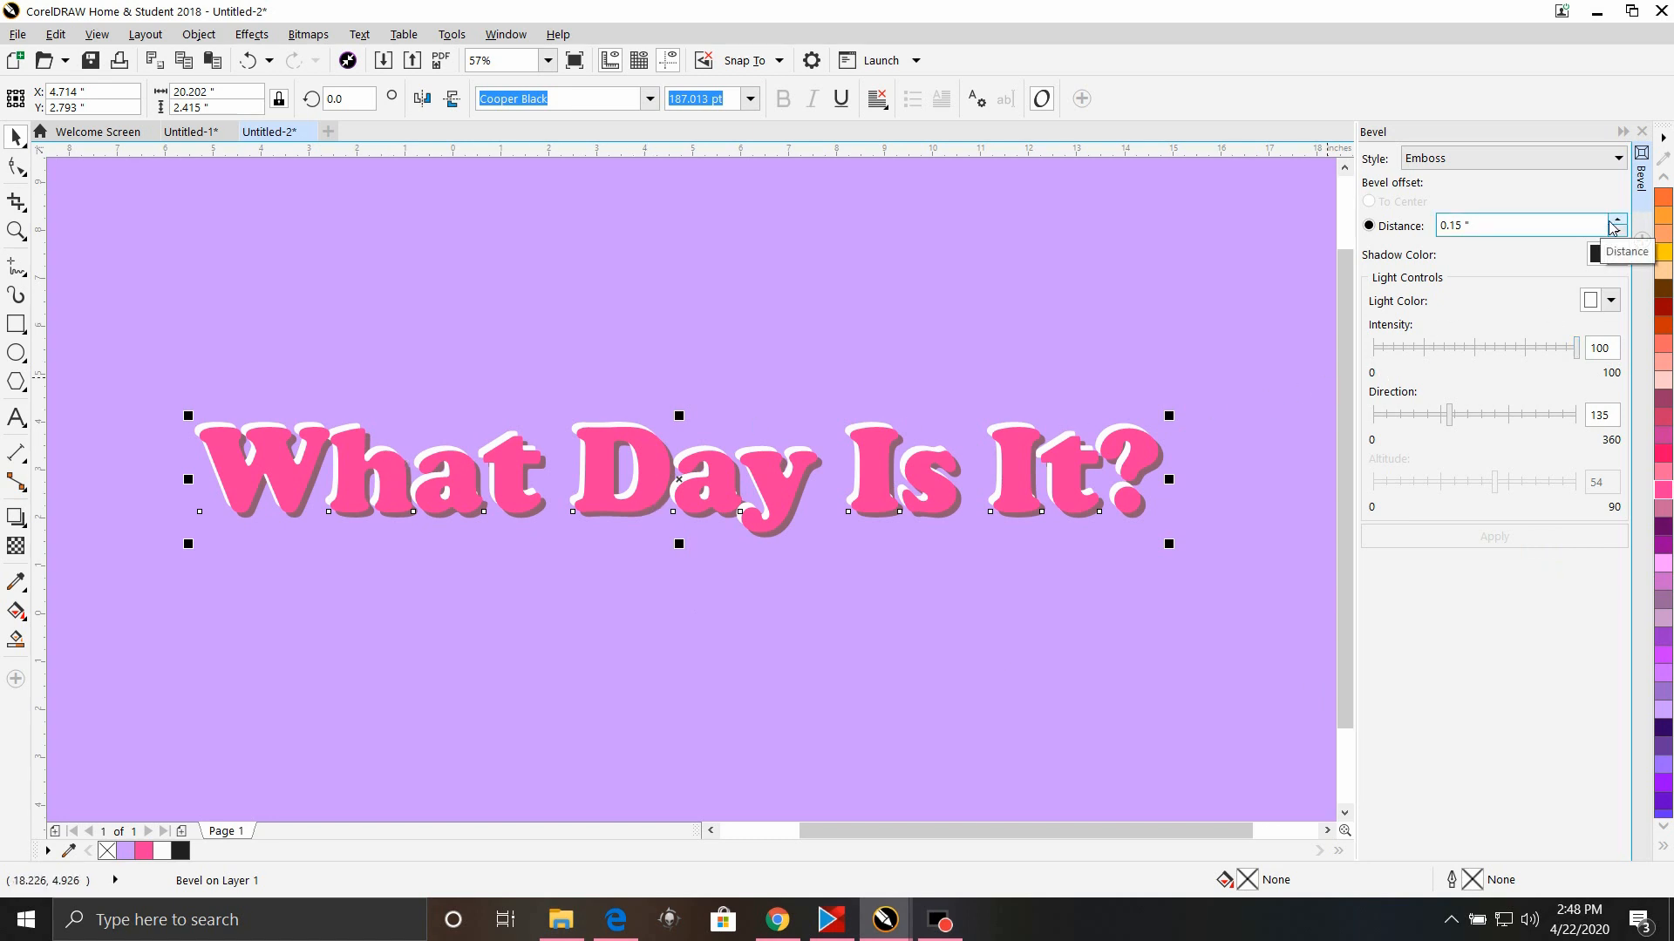
Set the emboss bevel's distance to 0.2 inches and apply it to the text
{"action": "left_click", "coordinate": [1617, 220]}
{"action": "left_click", "coordinate": [1617, 220]}
{"action": "left_click", "coordinate": [1617, 220]}
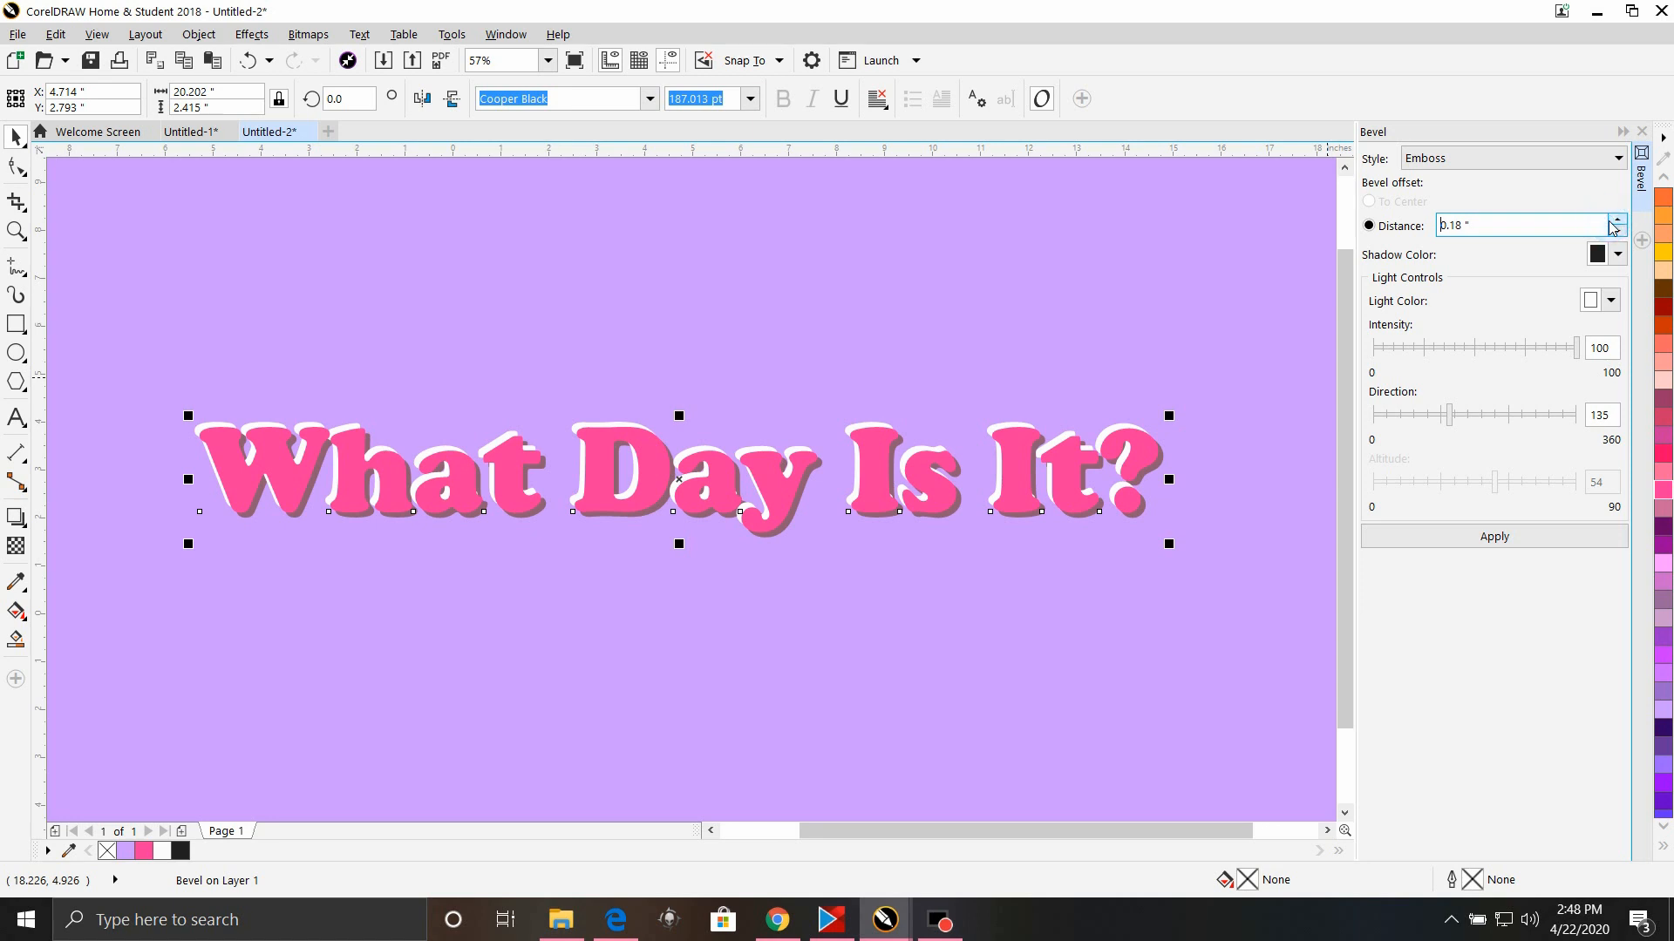
{"action": "left_click", "coordinate": [1617, 220]}
{"action": "left_click", "coordinate": [1617, 220]}
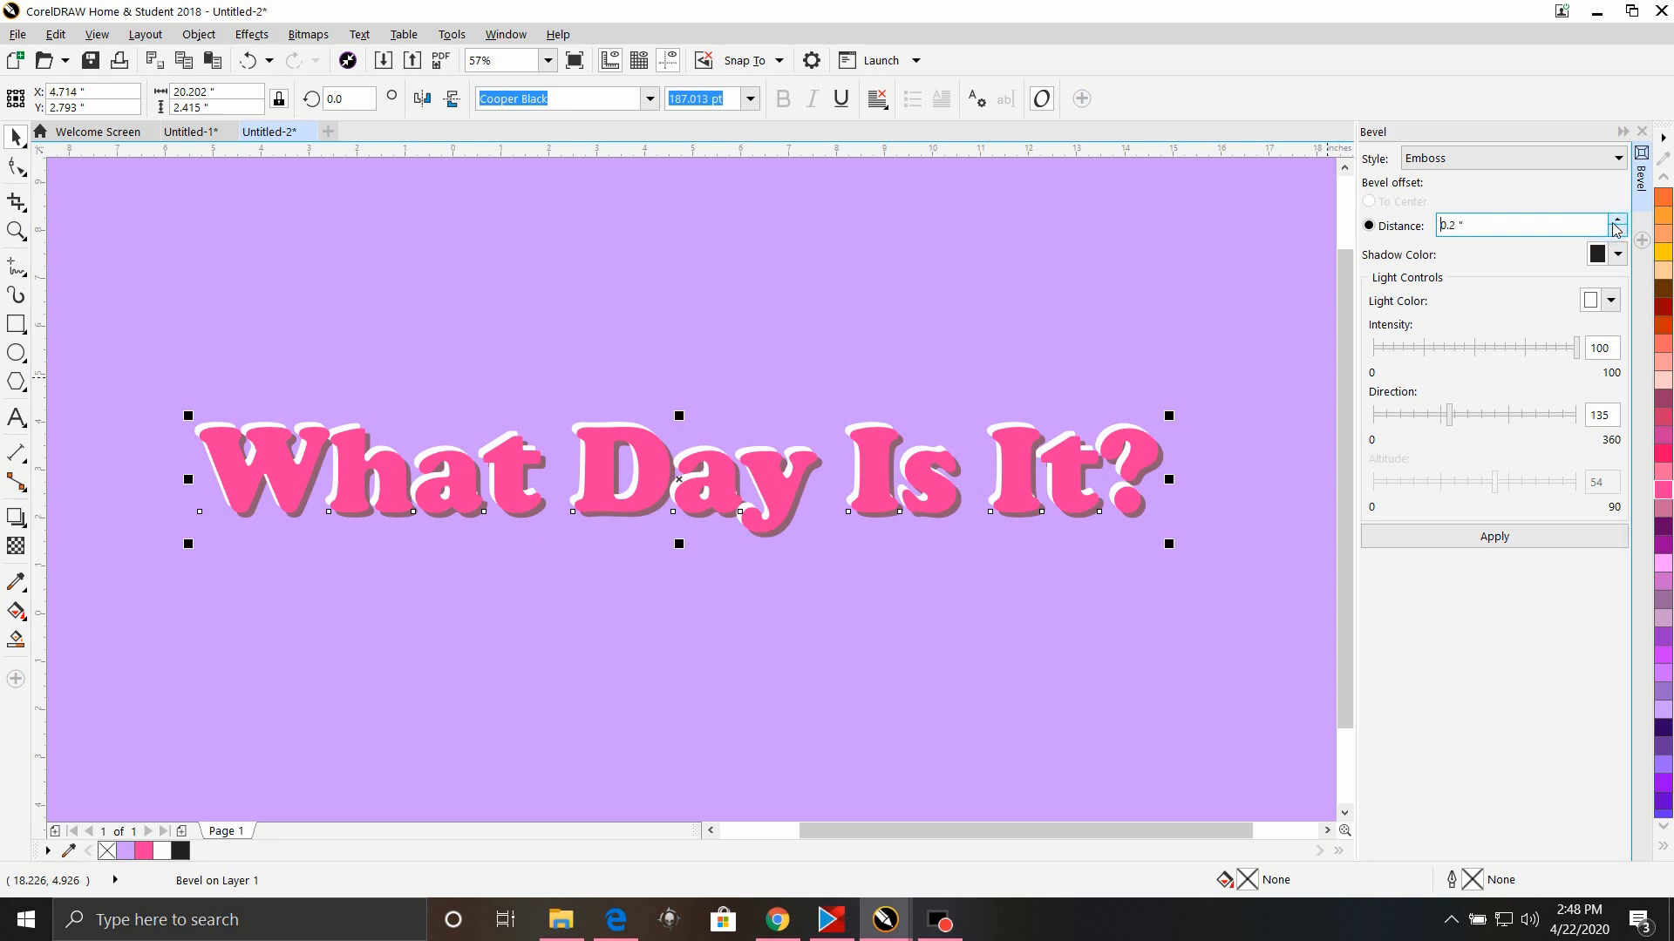
{"action": "left_click", "coordinate": [1451, 533]}
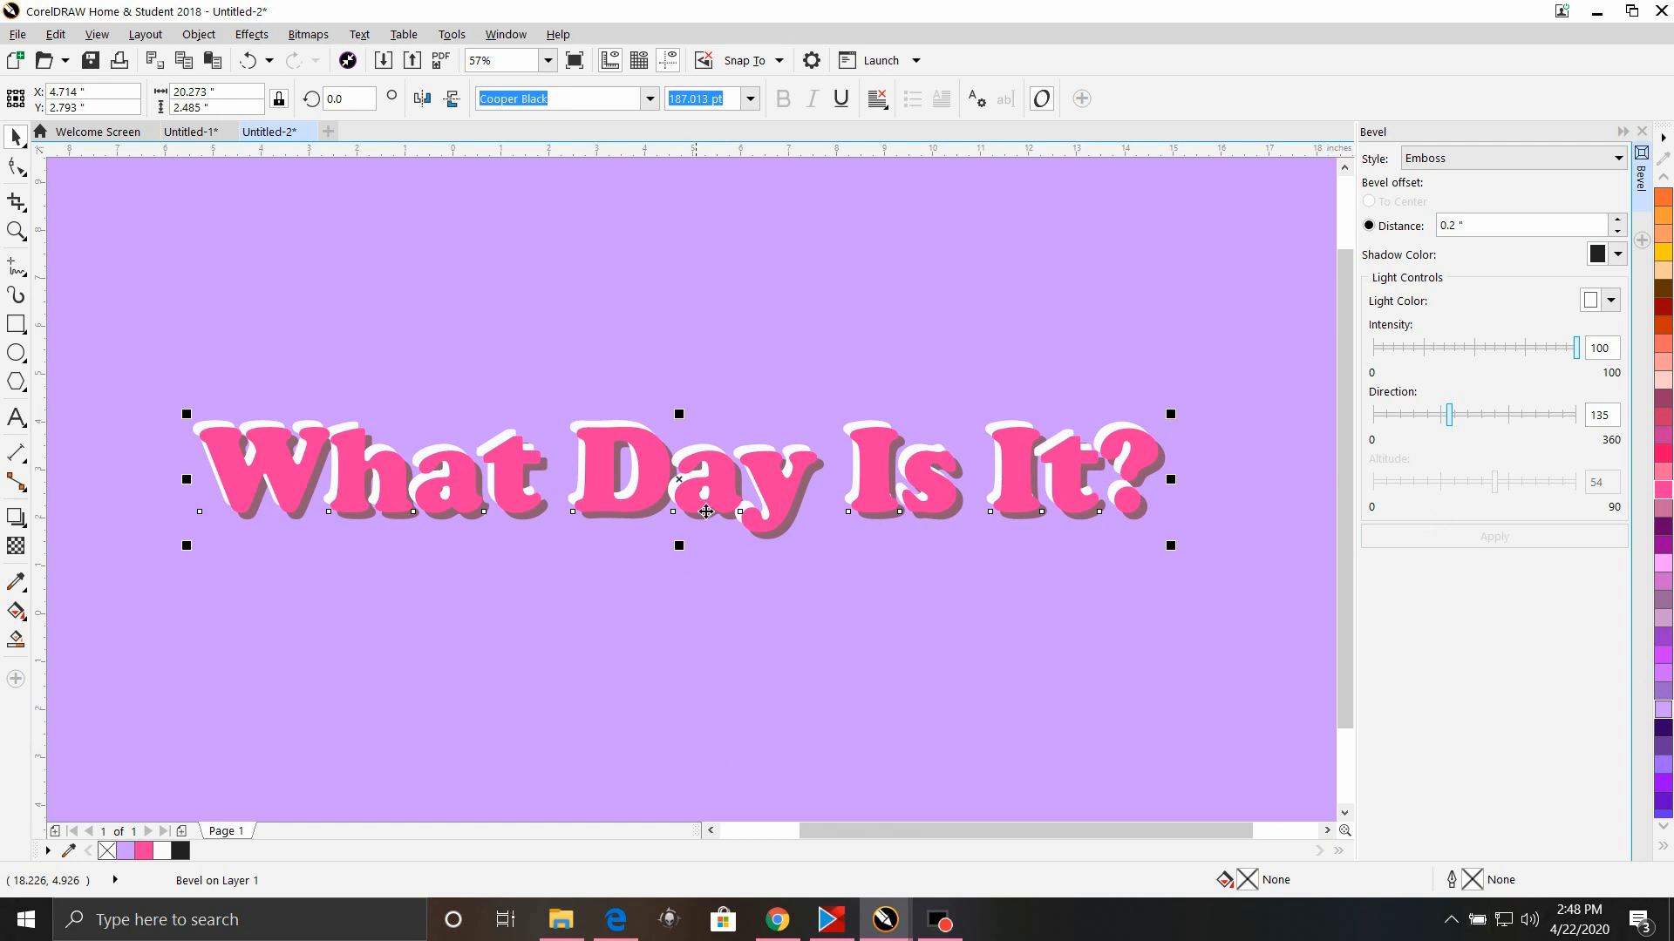
{"action": "left_click", "coordinate": [515, 468]}
{"action": "right_click", "coordinate": [522, 475]}
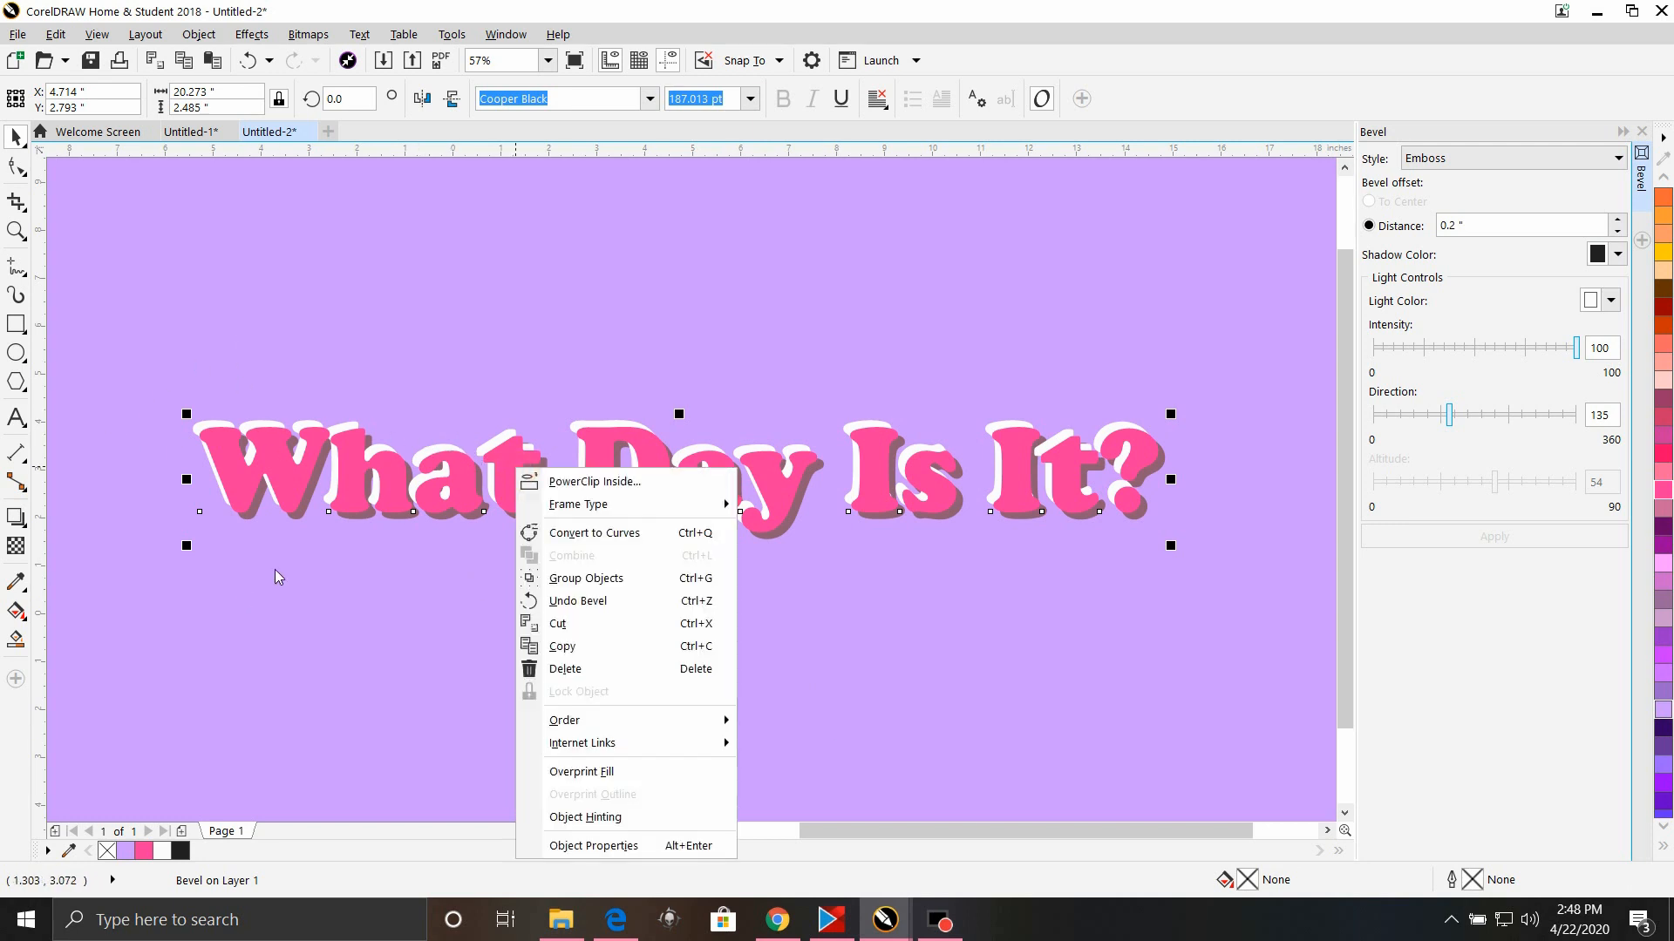
{"action": "left_click", "coordinate": [349, 616]}
{"action": "left_click", "coordinate": [218, 512]}
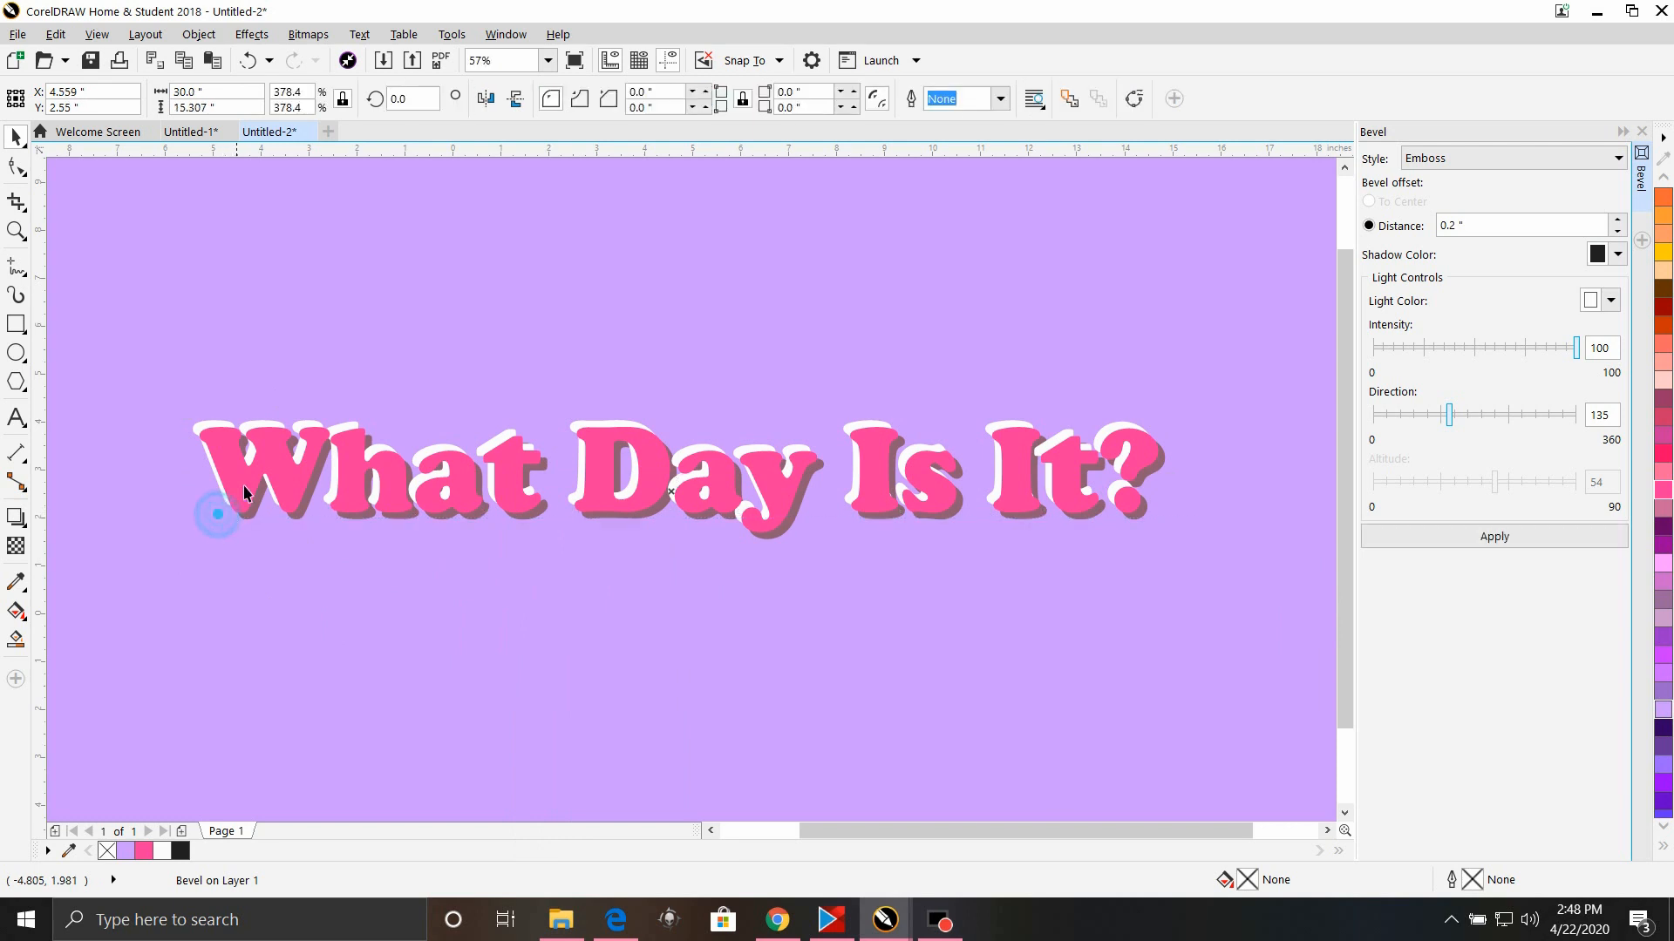
{"action": "left_click", "coordinate": [245, 465]}
{"action": "left_click", "coordinate": [199, 34]}
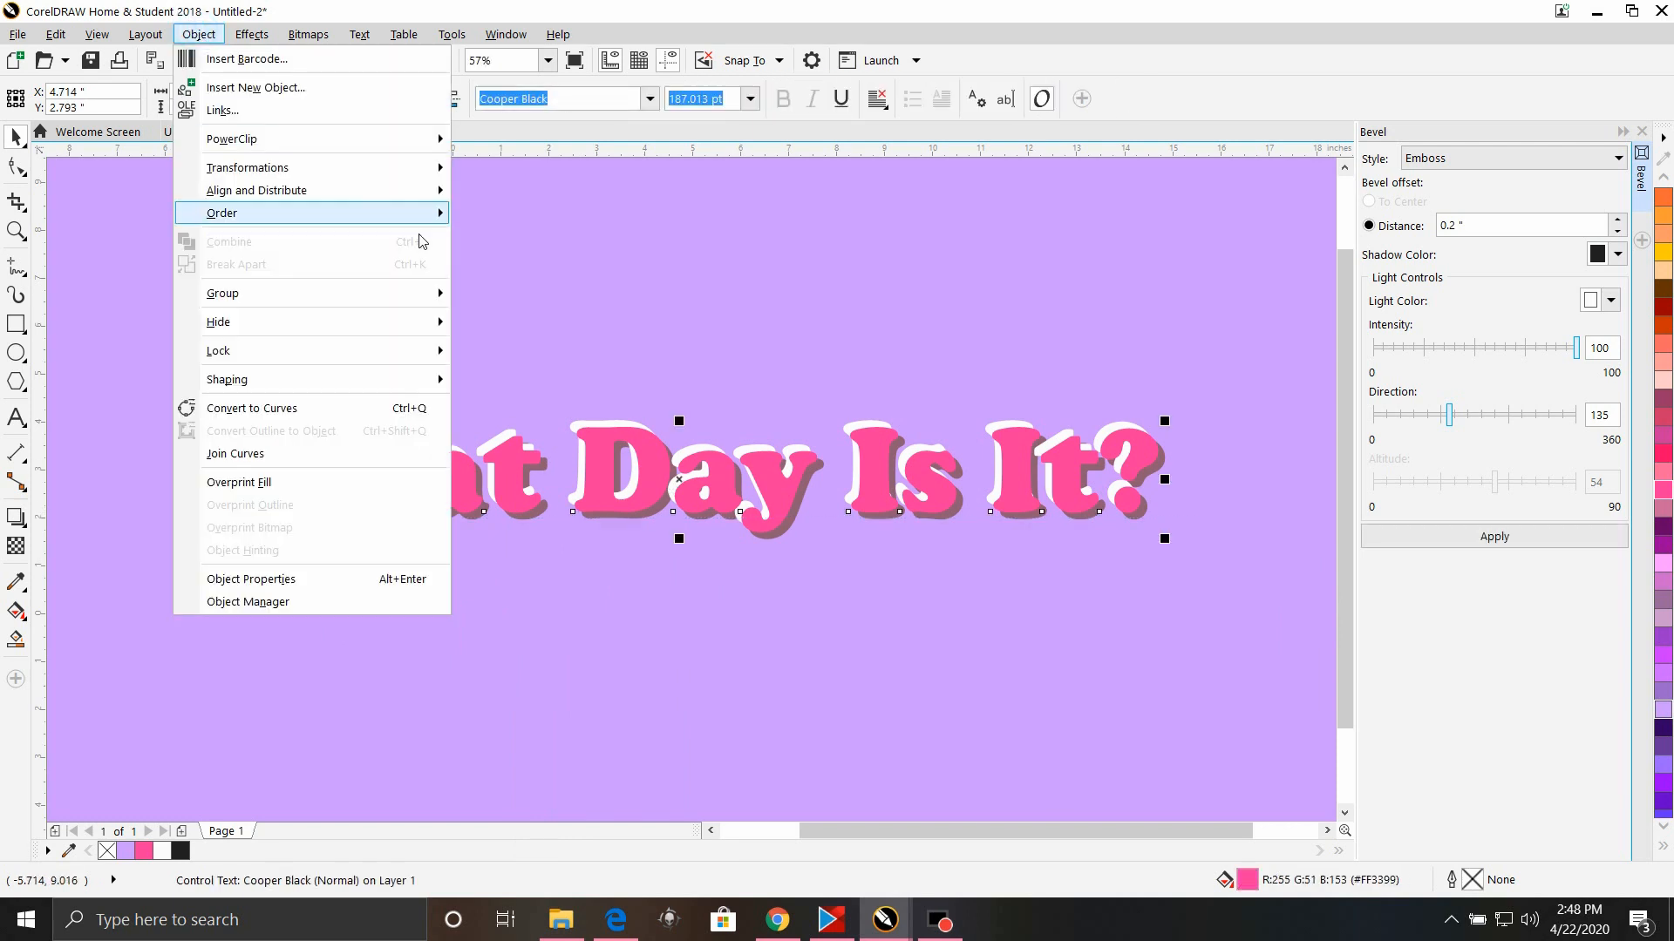
{"action": "left_click", "coordinate": [627, 871]}
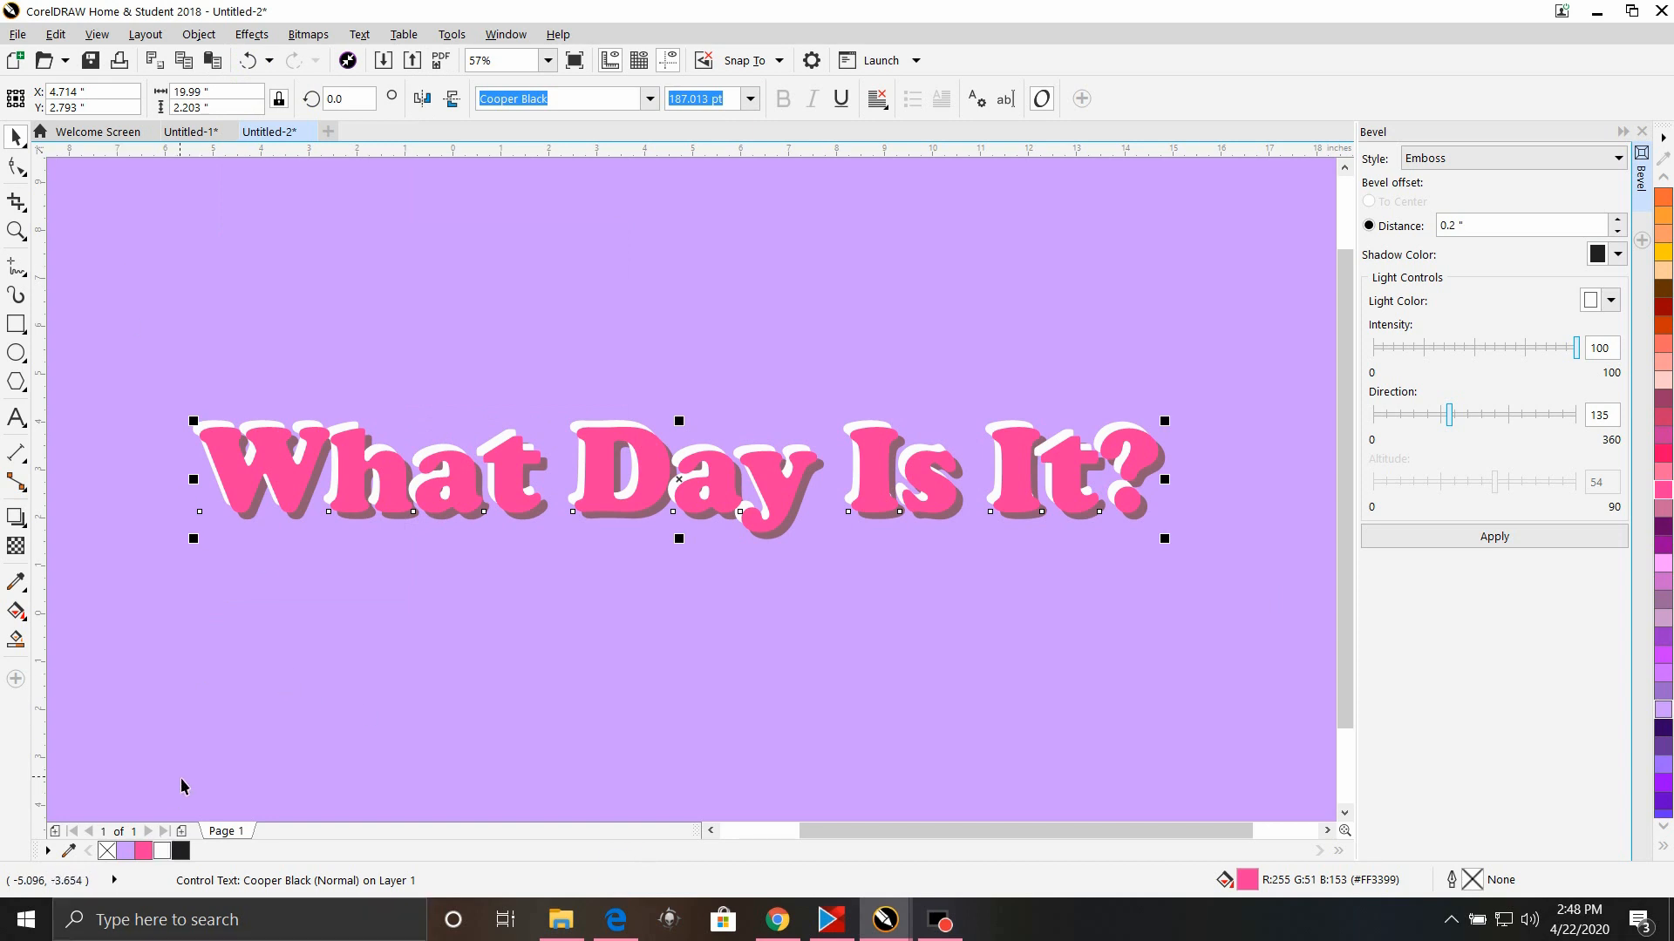
{"action": "left_click_drag", "start_coordinate": [177, 854], "coordinate": [307, 510]}
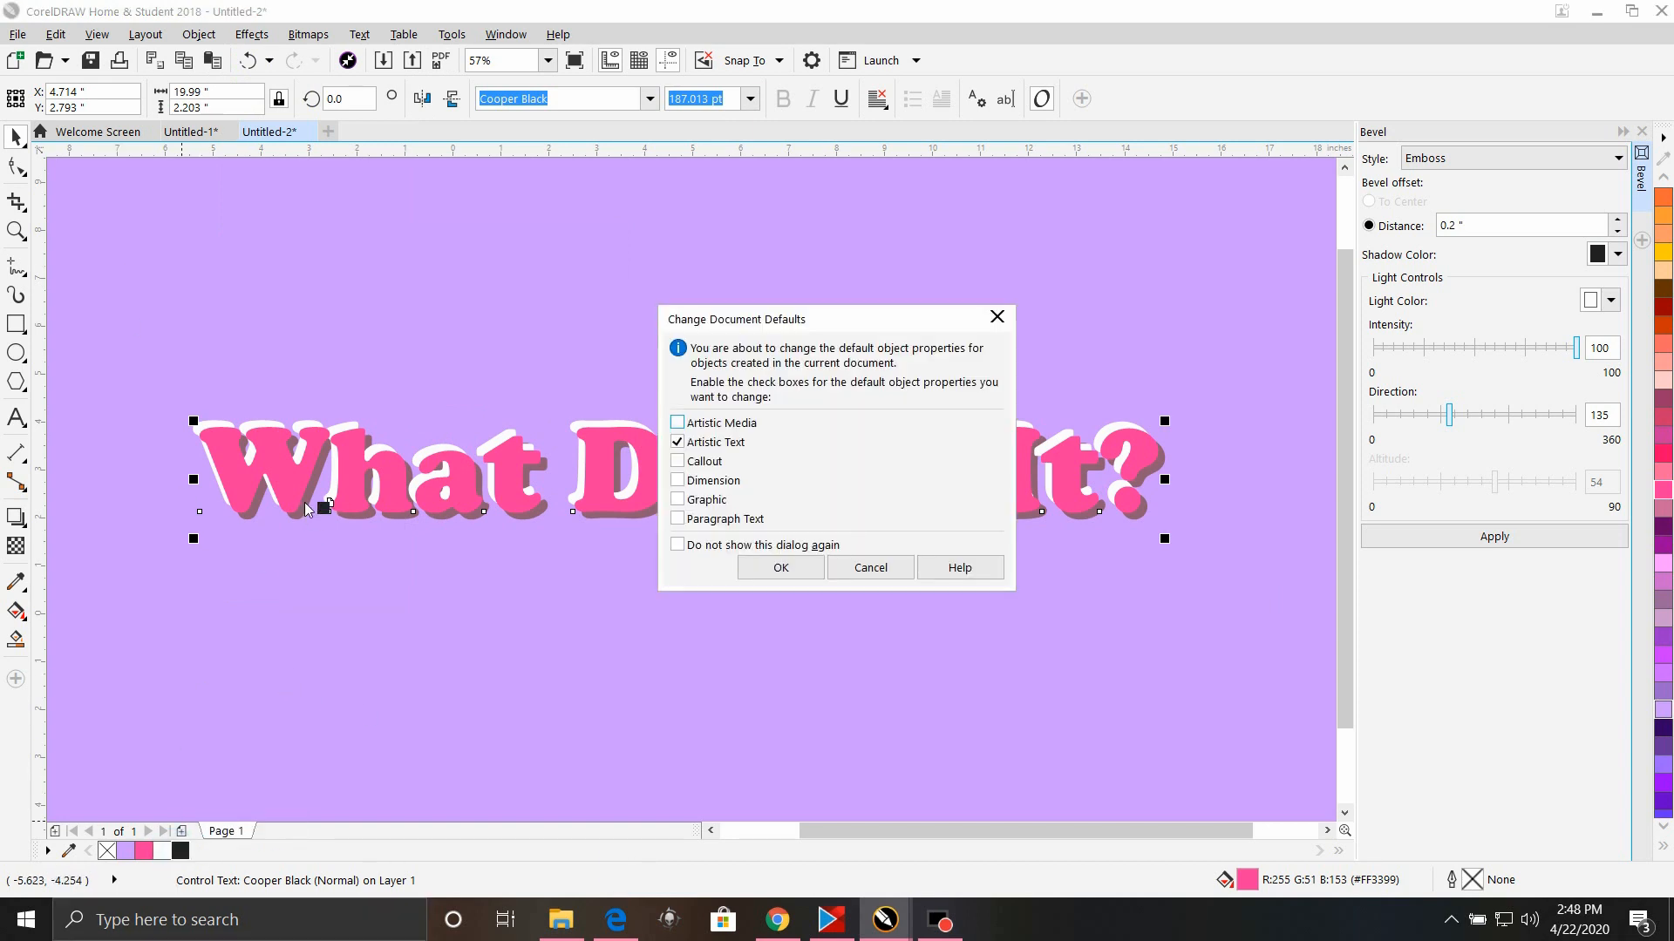
{"action": "left_click", "coordinate": [869, 567]}
{"action": "left_click", "coordinate": [890, 601]}
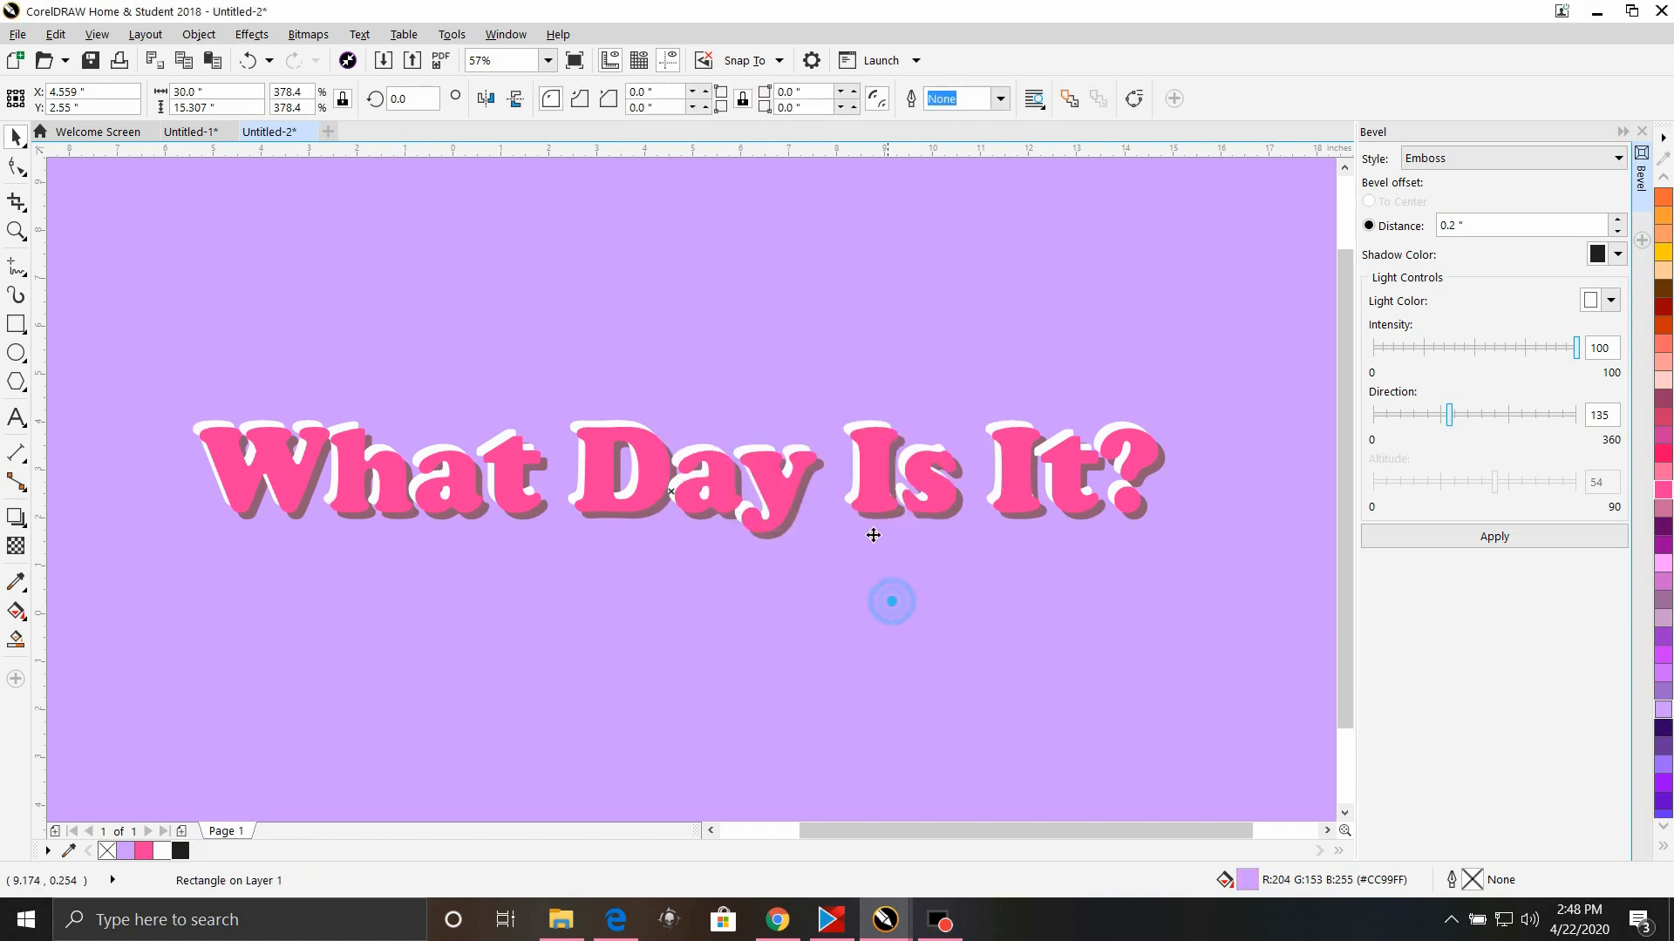
Reposition the purple rectangle behind the embossed text, centering it at about X 5.12, Y 3.3 inches
{"action": "left_click", "coordinate": [156, 379]}
{"action": "left_click_drag", "start_coordinate": [209, 436], "coordinate": [235, 449]}
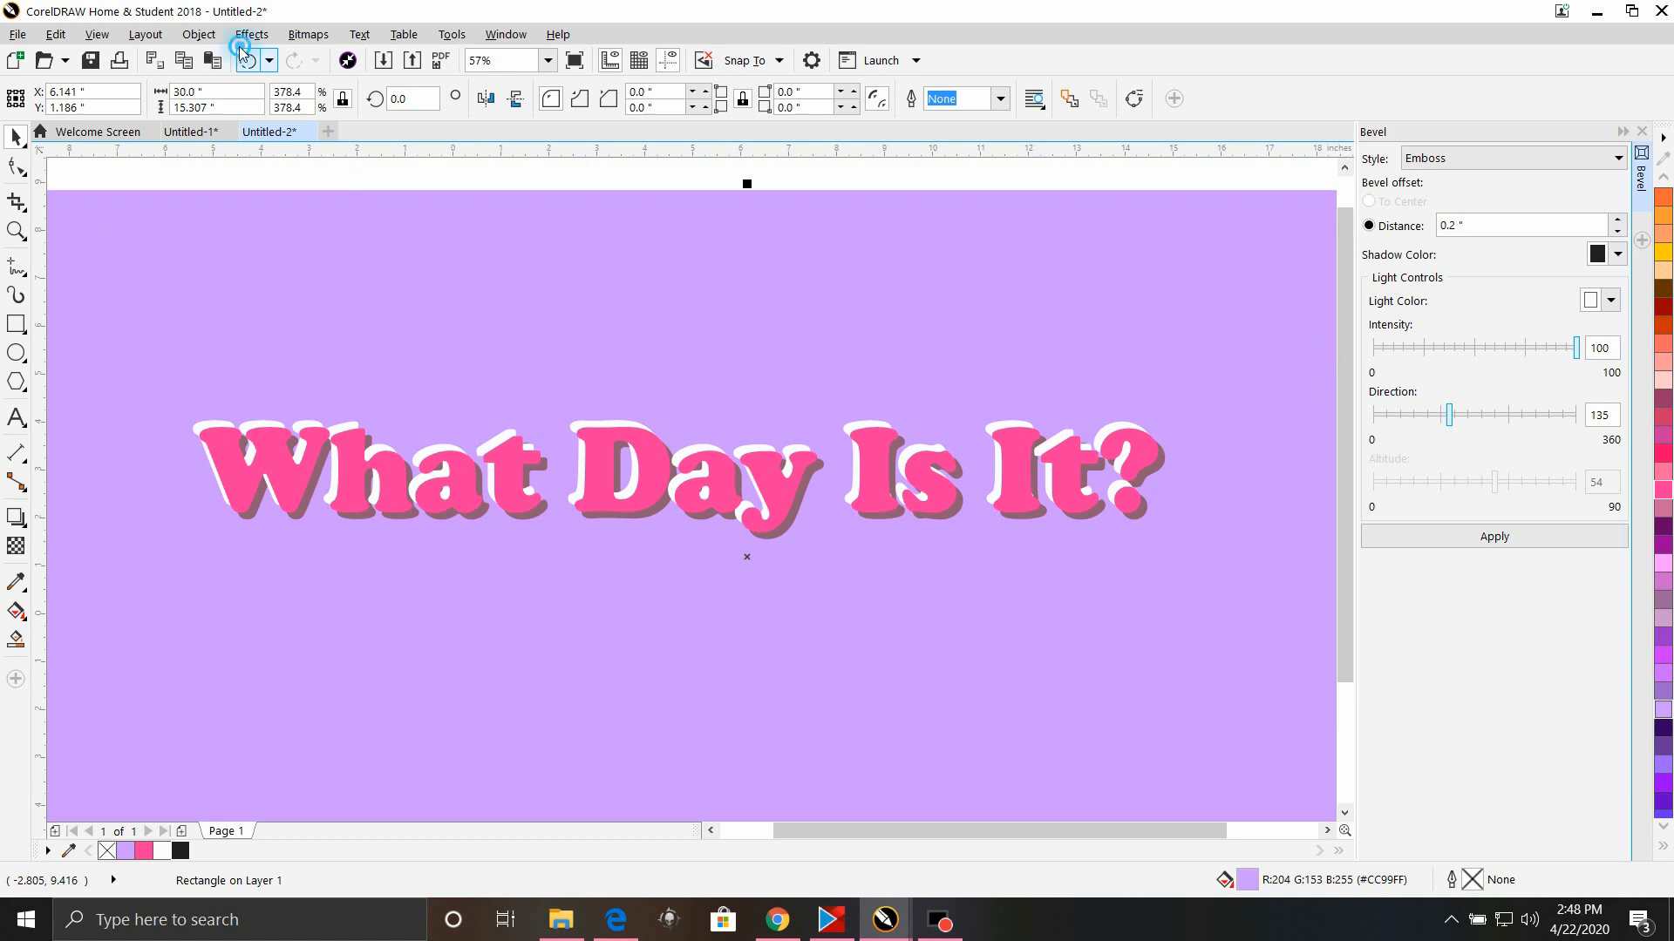
{"action": "left_click_drag", "start_coordinate": [234, 248], "coordinate": [235, 197]}
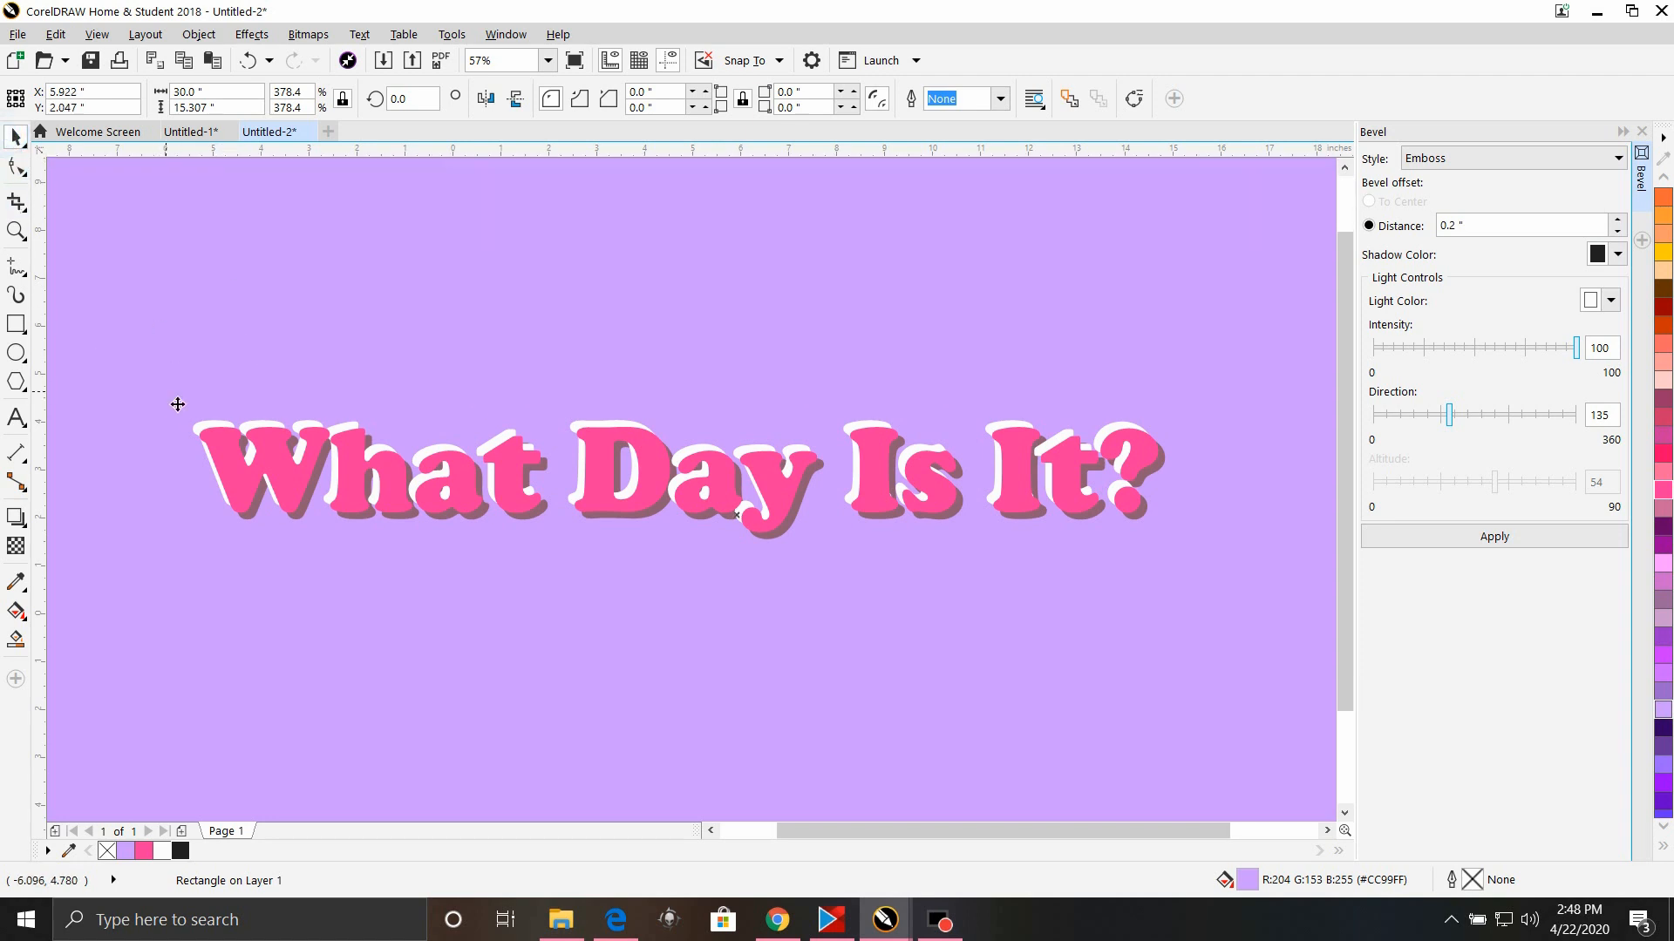
{"action": "left_click", "coordinate": [224, 436]}
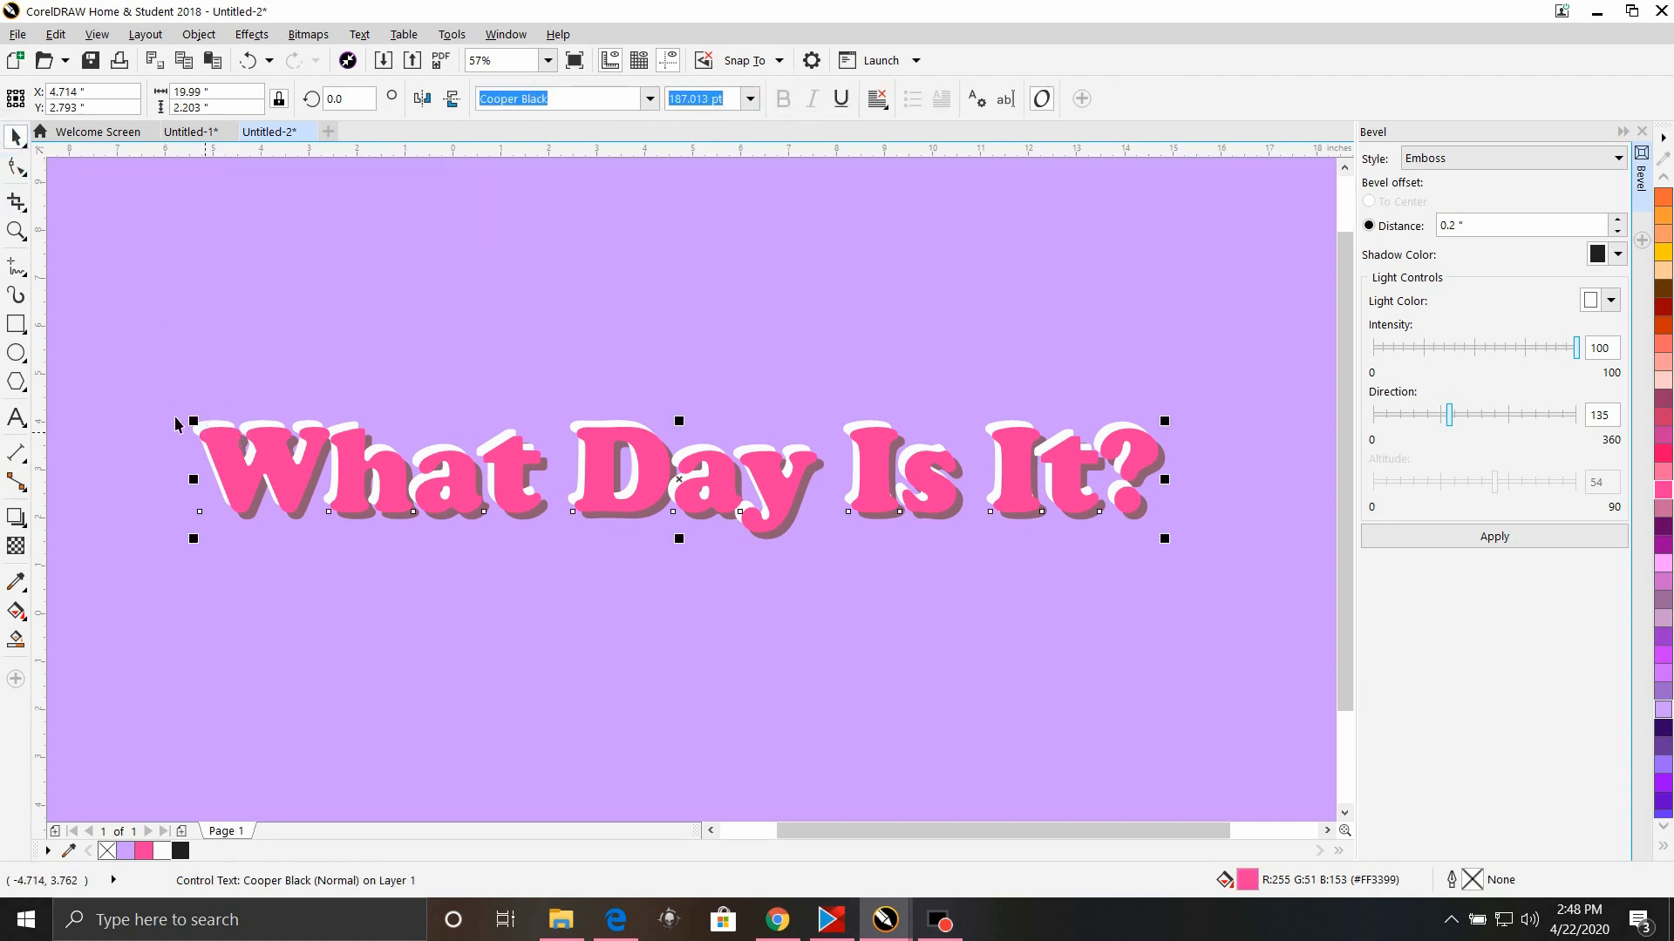
{"action": "left_click", "coordinate": [198, 35]}
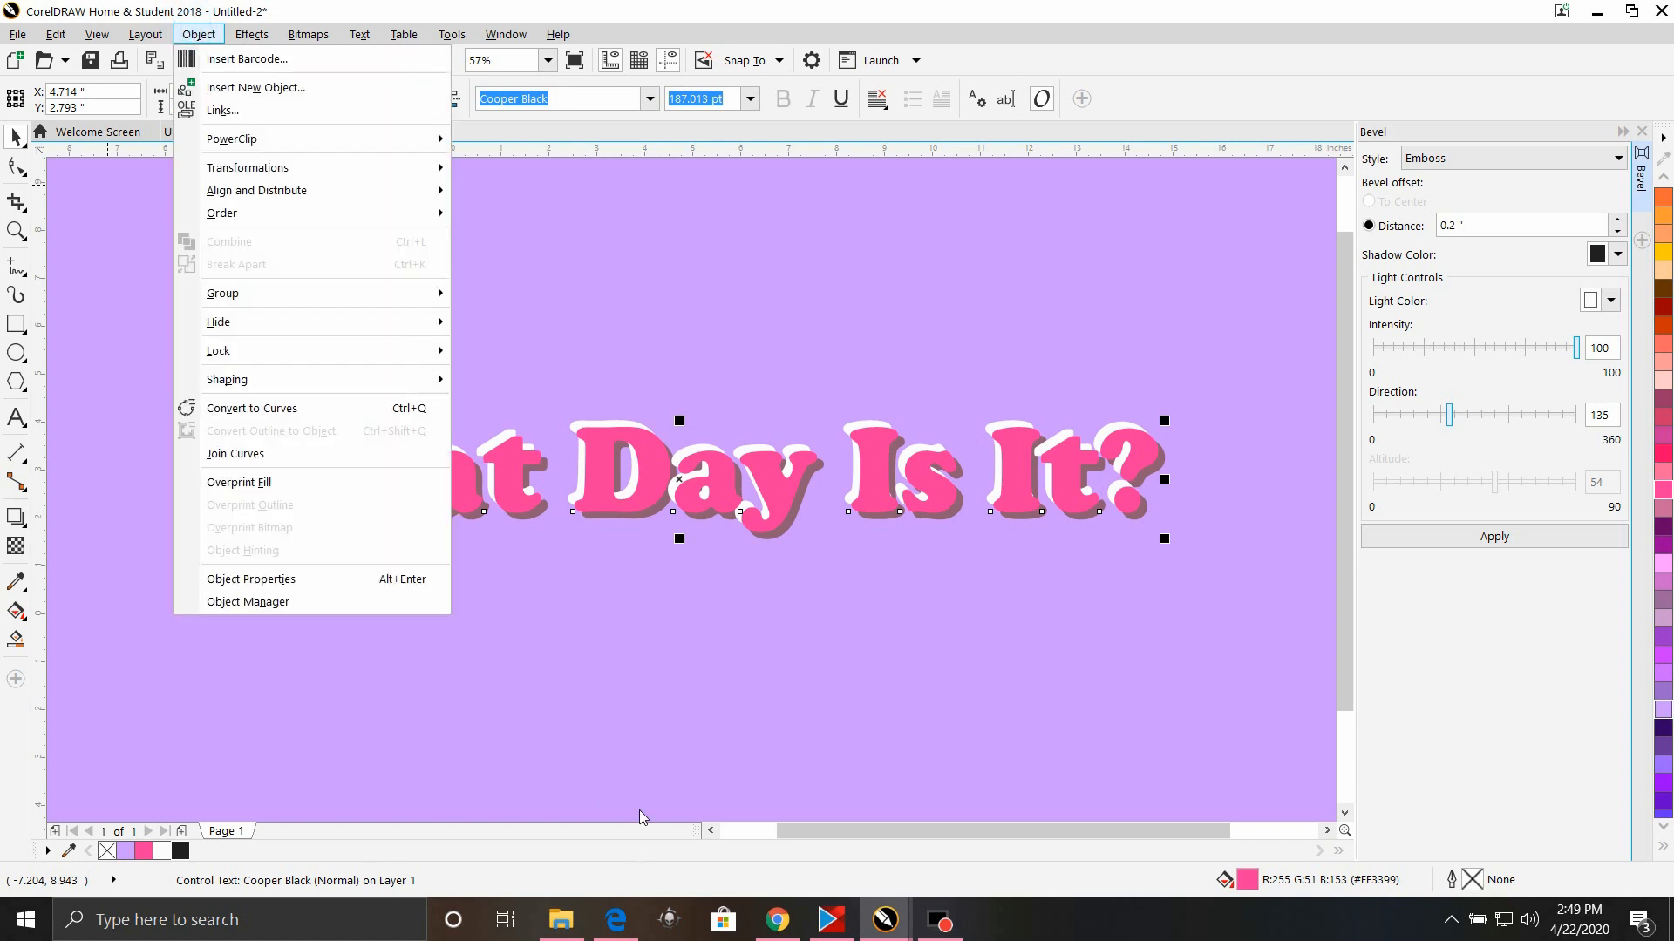
{"action": "left_click", "coordinate": [617, 750]}
{"action": "left_click", "coordinate": [113, 352]}
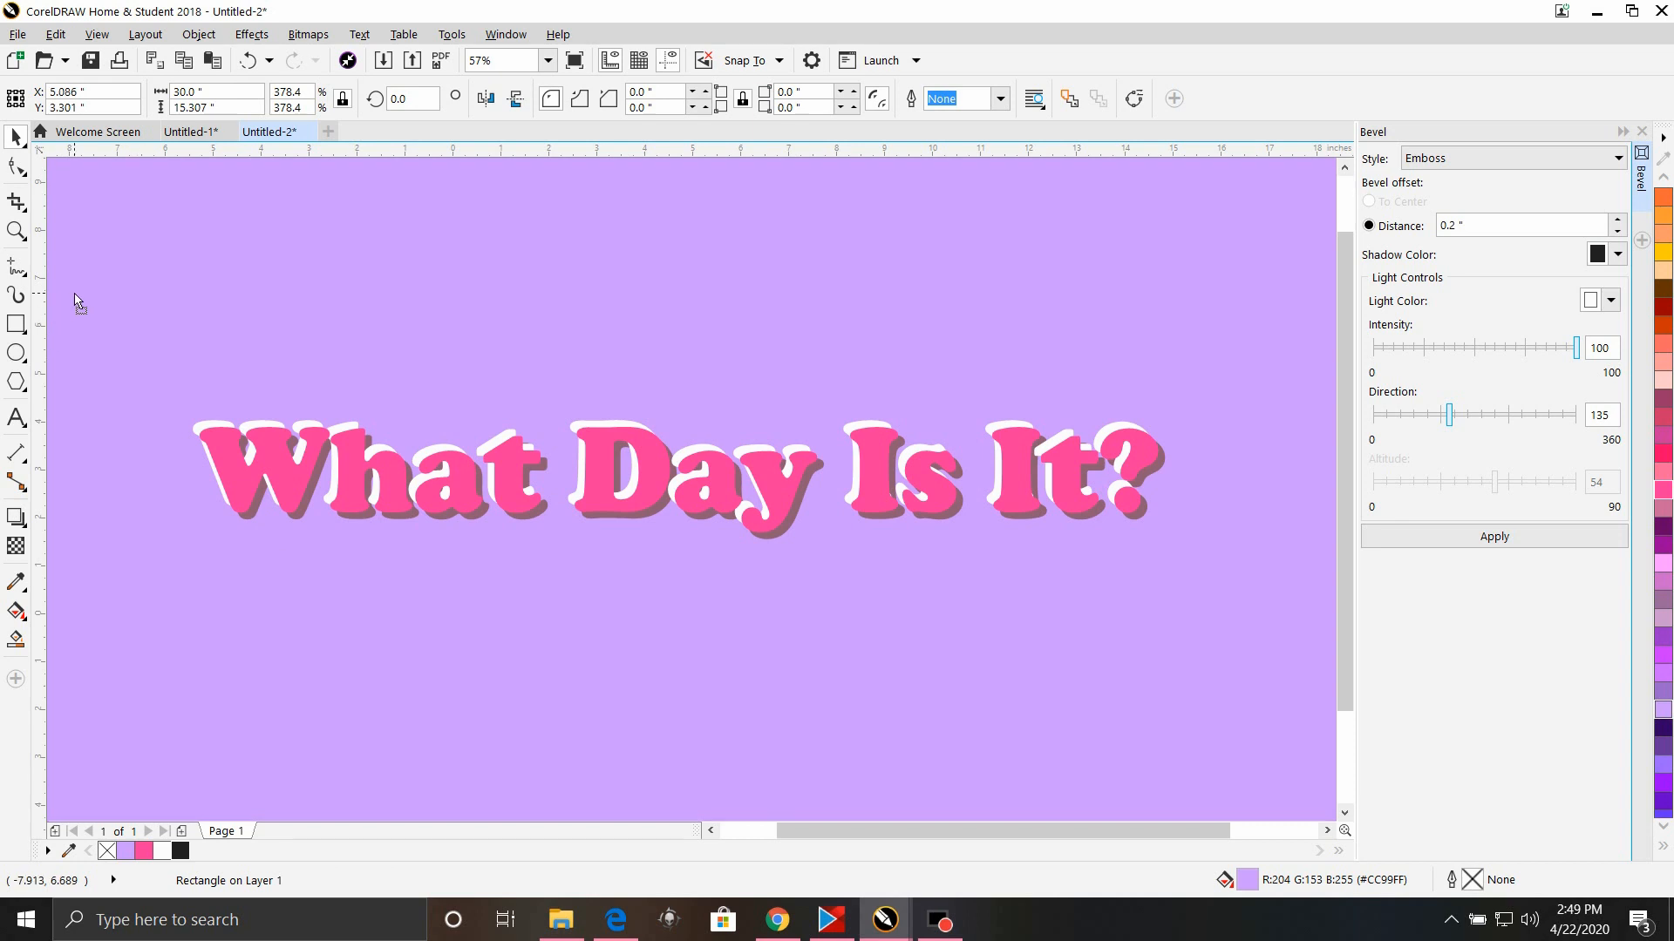
Select the whole embossed text together with its bevel and break the bevel apart
{"action": "scroll", "coordinate": [96, 523], "scroll_direction": "down", "scroll_amount": 2}
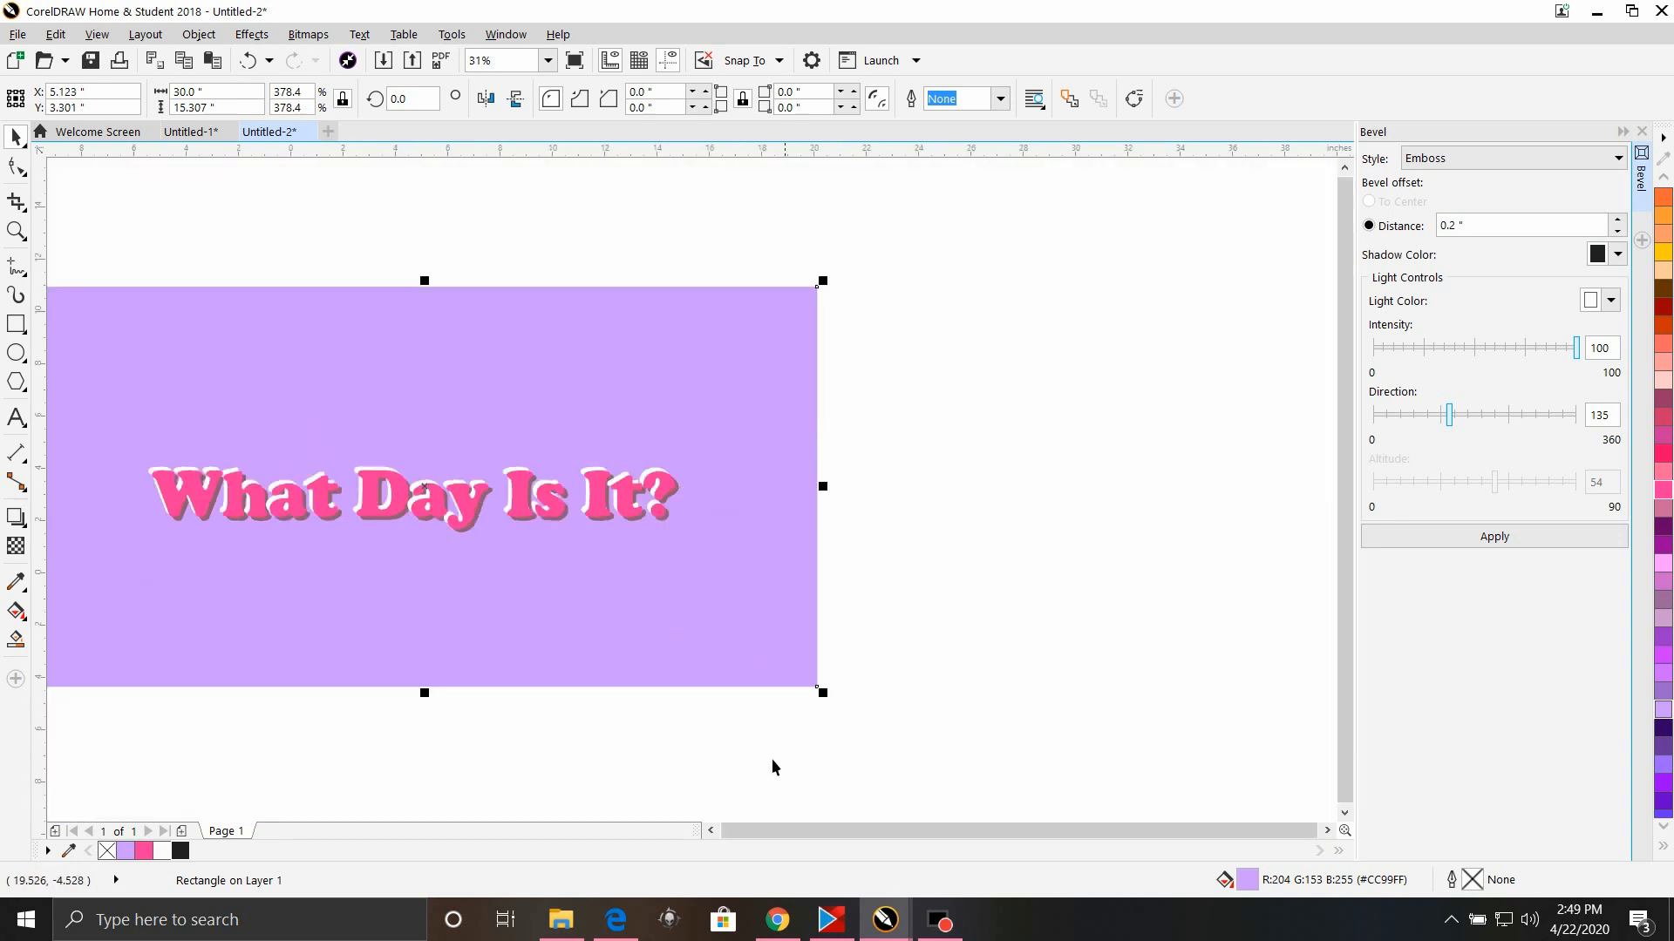
{"action": "left_click_drag", "start_coordinate": [1080, 599], "coordinate": [109, 426]}
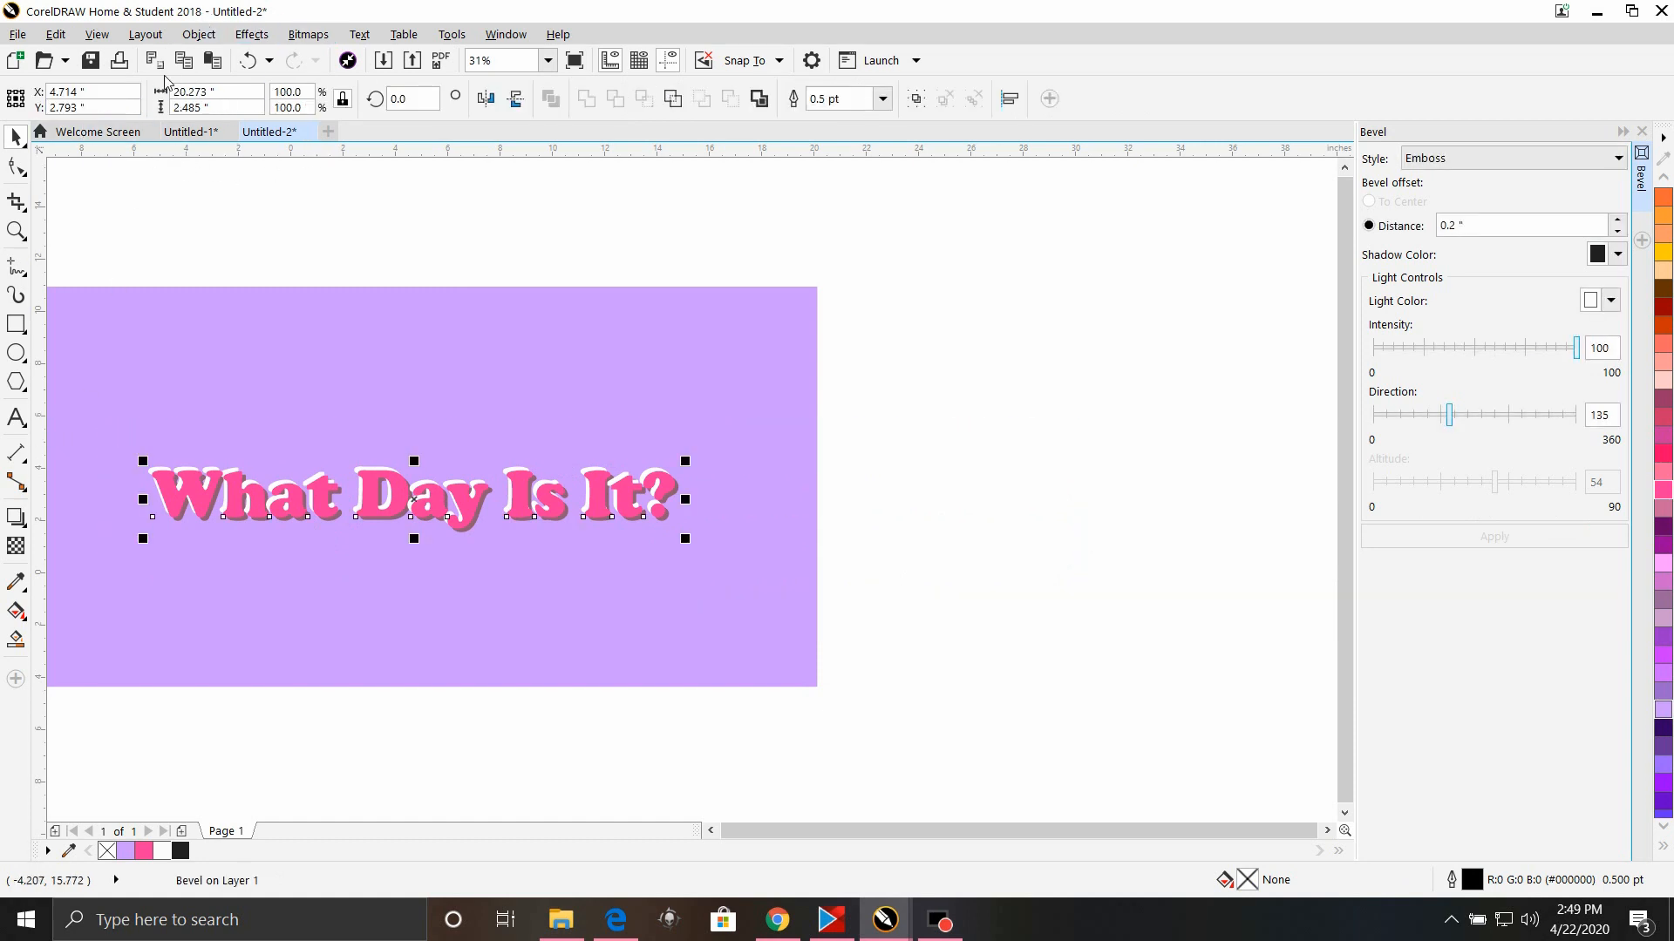
{"action": "left_click", "coordinate": [199, 34]}
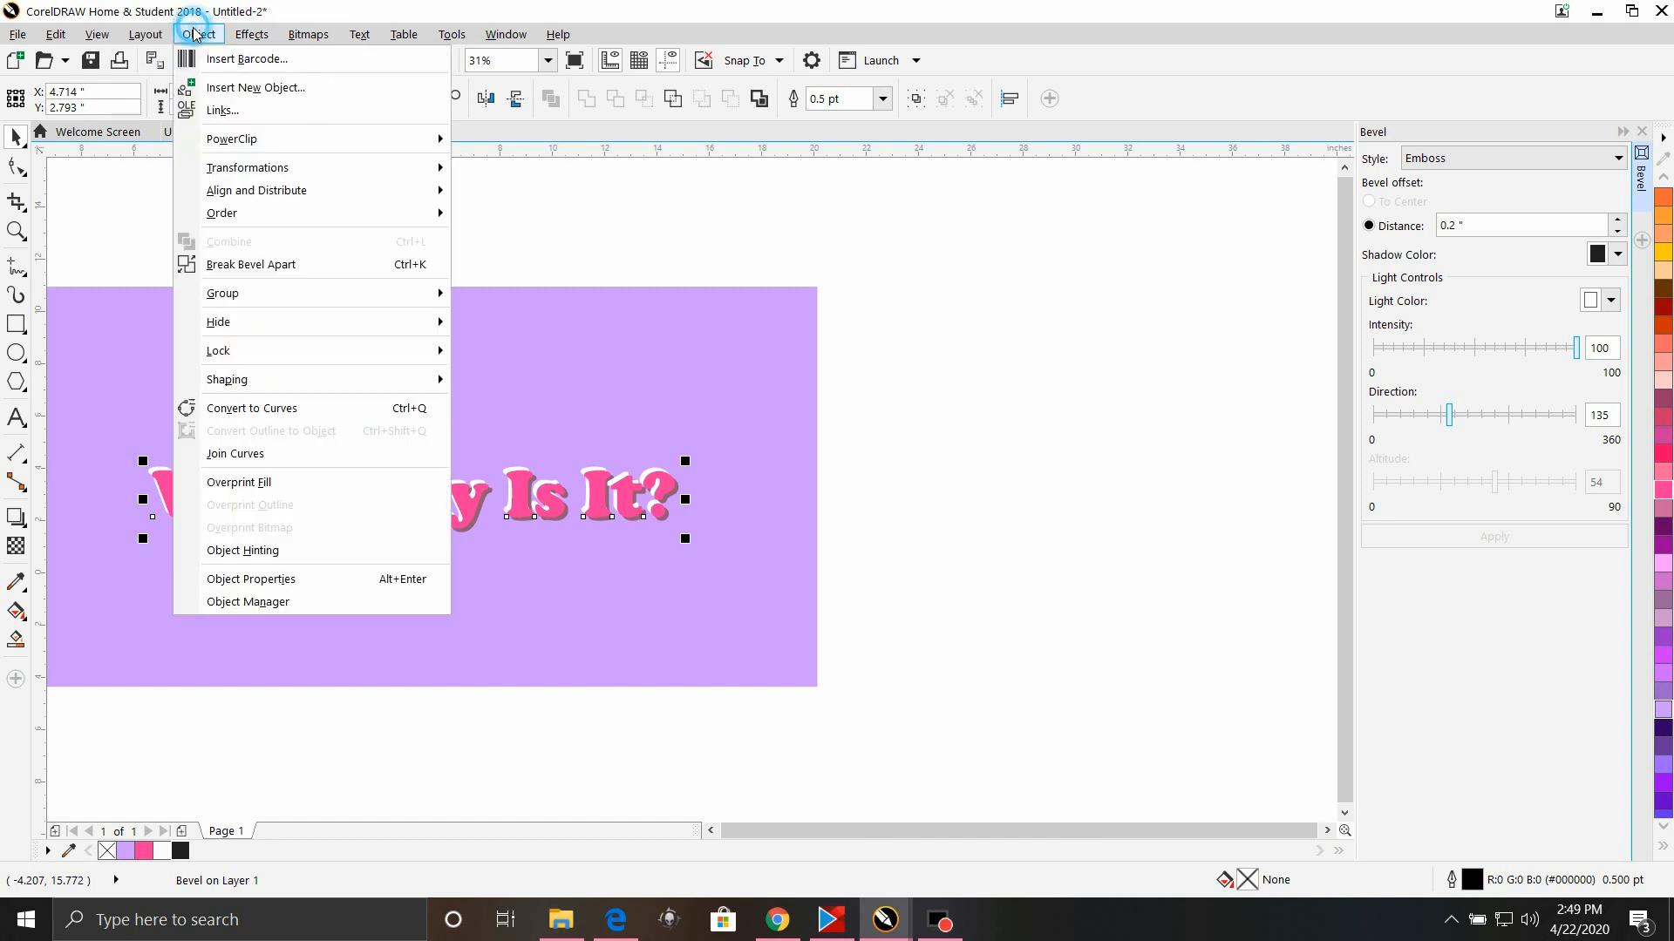
{"action": "left_click", "coordinate": [315, 266]}
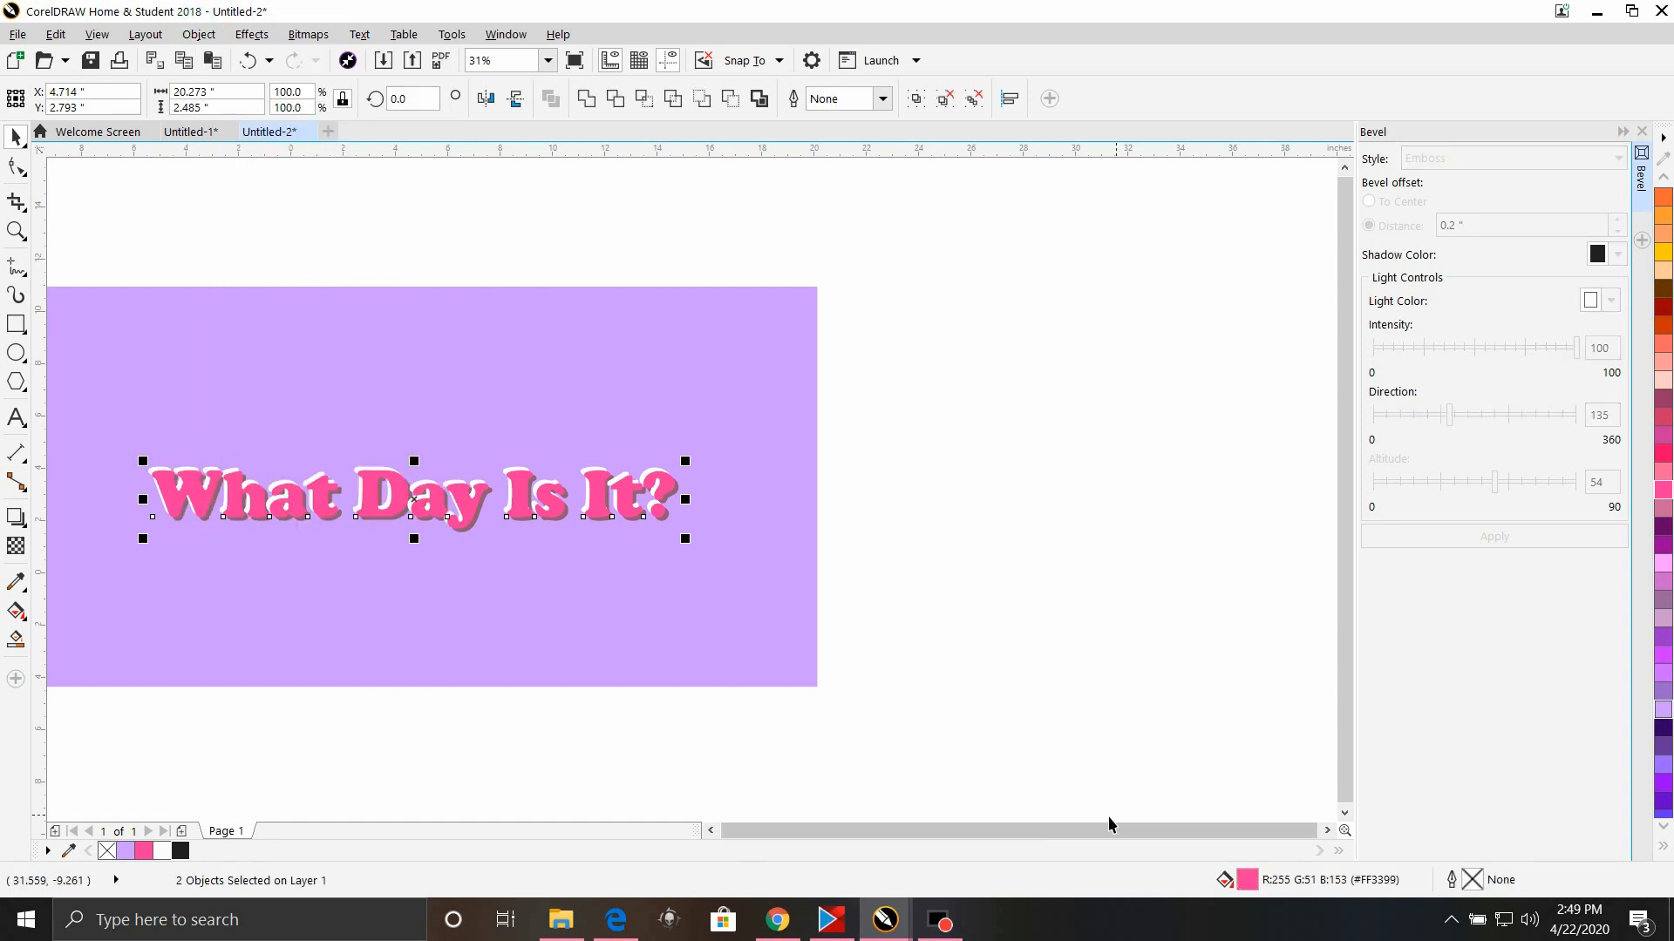
Fill the semi-transparent shadow shapes behind the text with solid black from the document's colors
{"action": "left_click", "coordinate": [712, 831]}
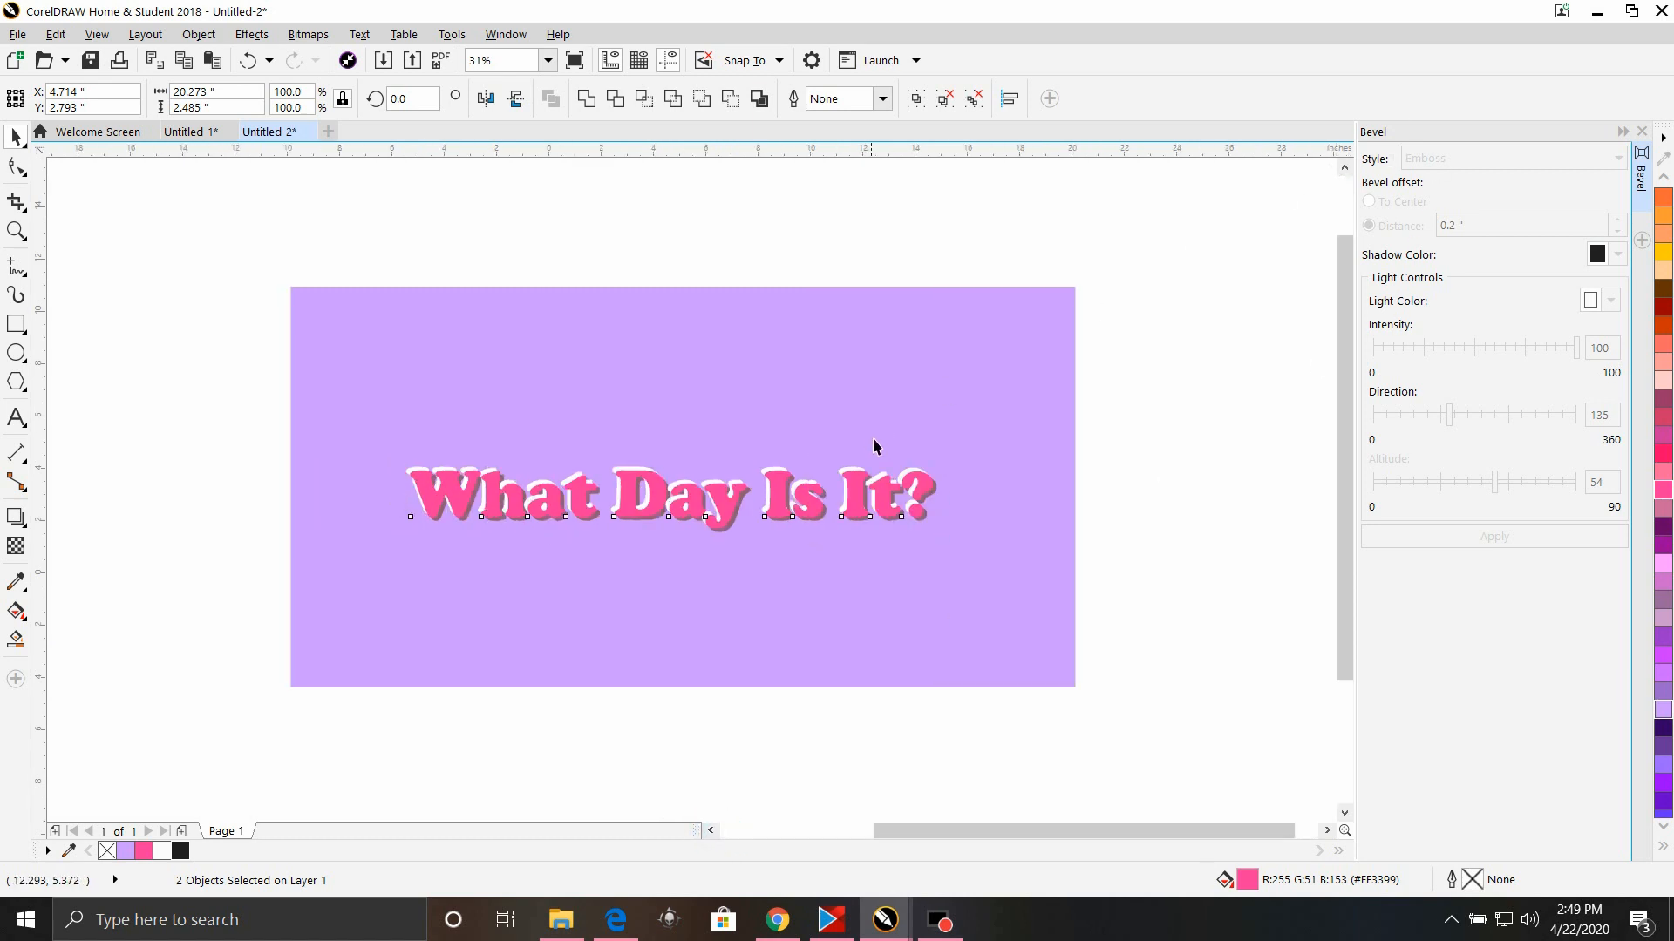
{"action": "scroll", "coordinate": [877, 441], "scroll_direction": "up", "scroll_amount": 5}
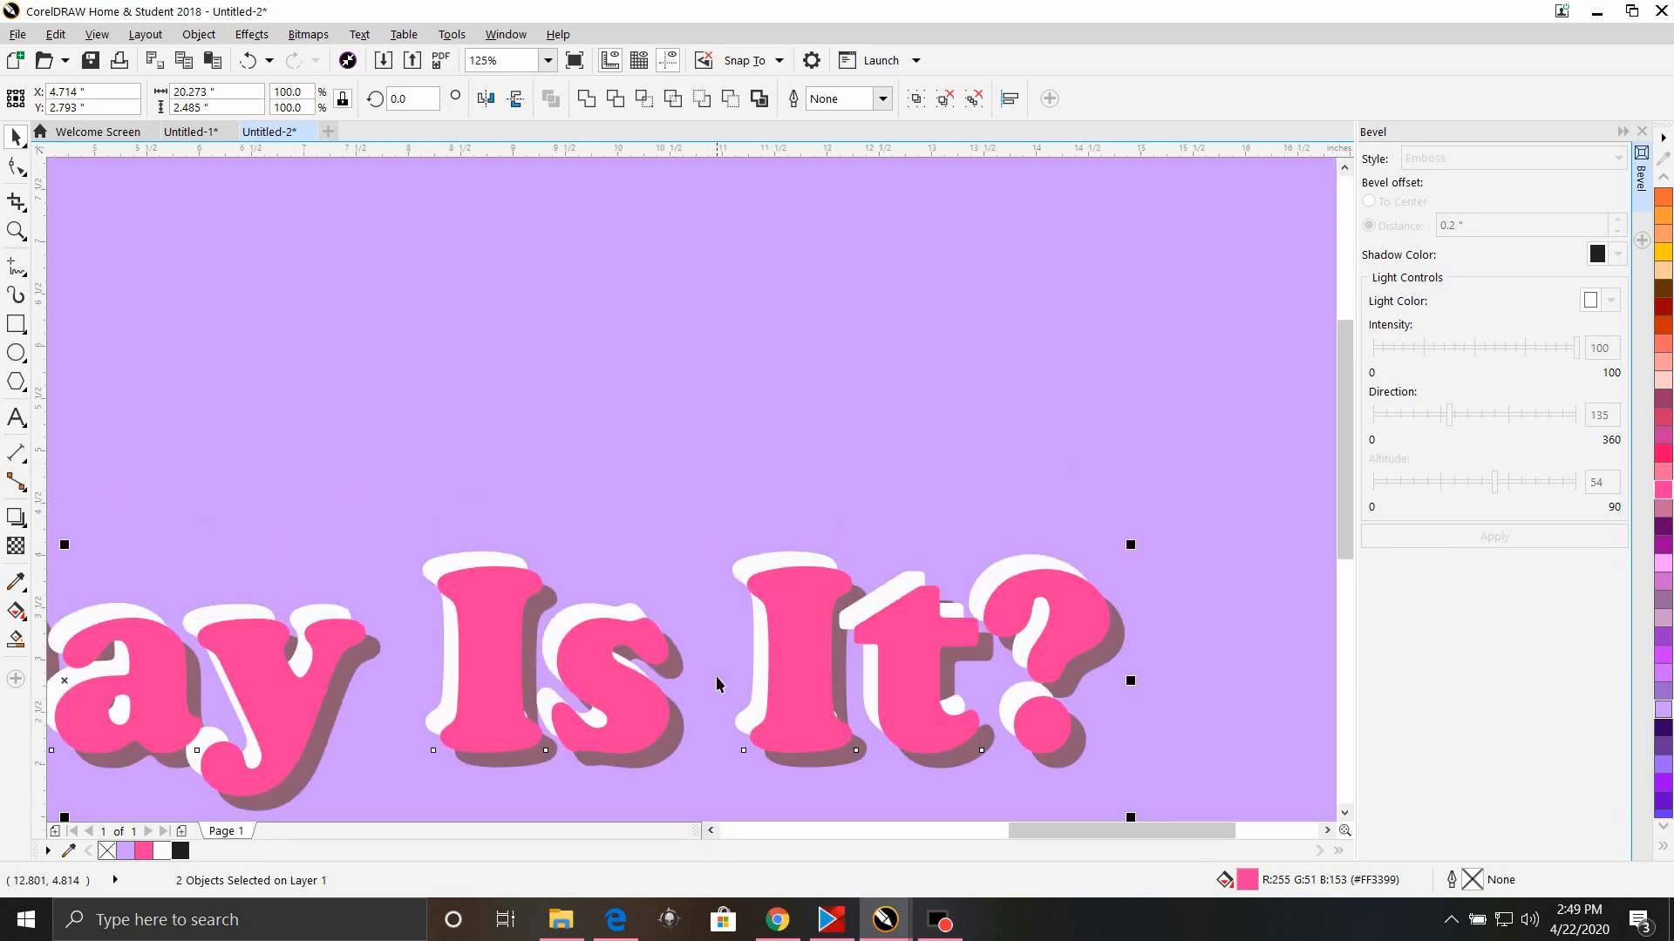
{"action": "left_click", "coordinate": [711, 831]}
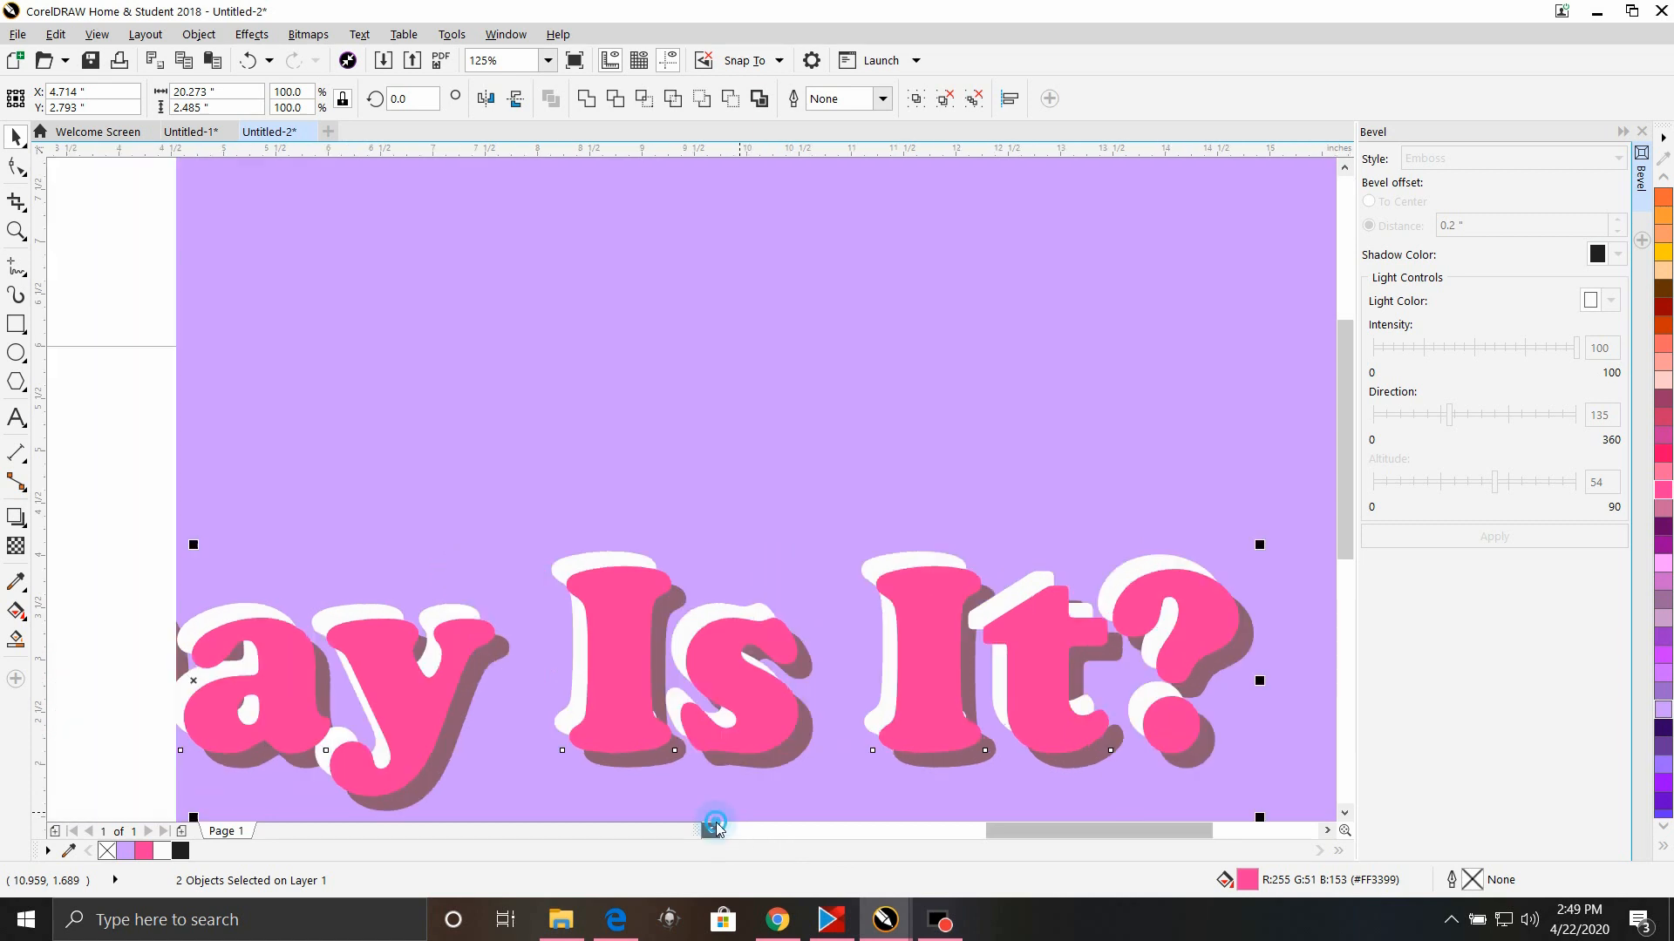
{"action": "left_click", "coordinate": [711, 831]}
{"action": "scroll", "coordinate": [305, 444], "scroll_direction": "down", "scroll_amount": 2}
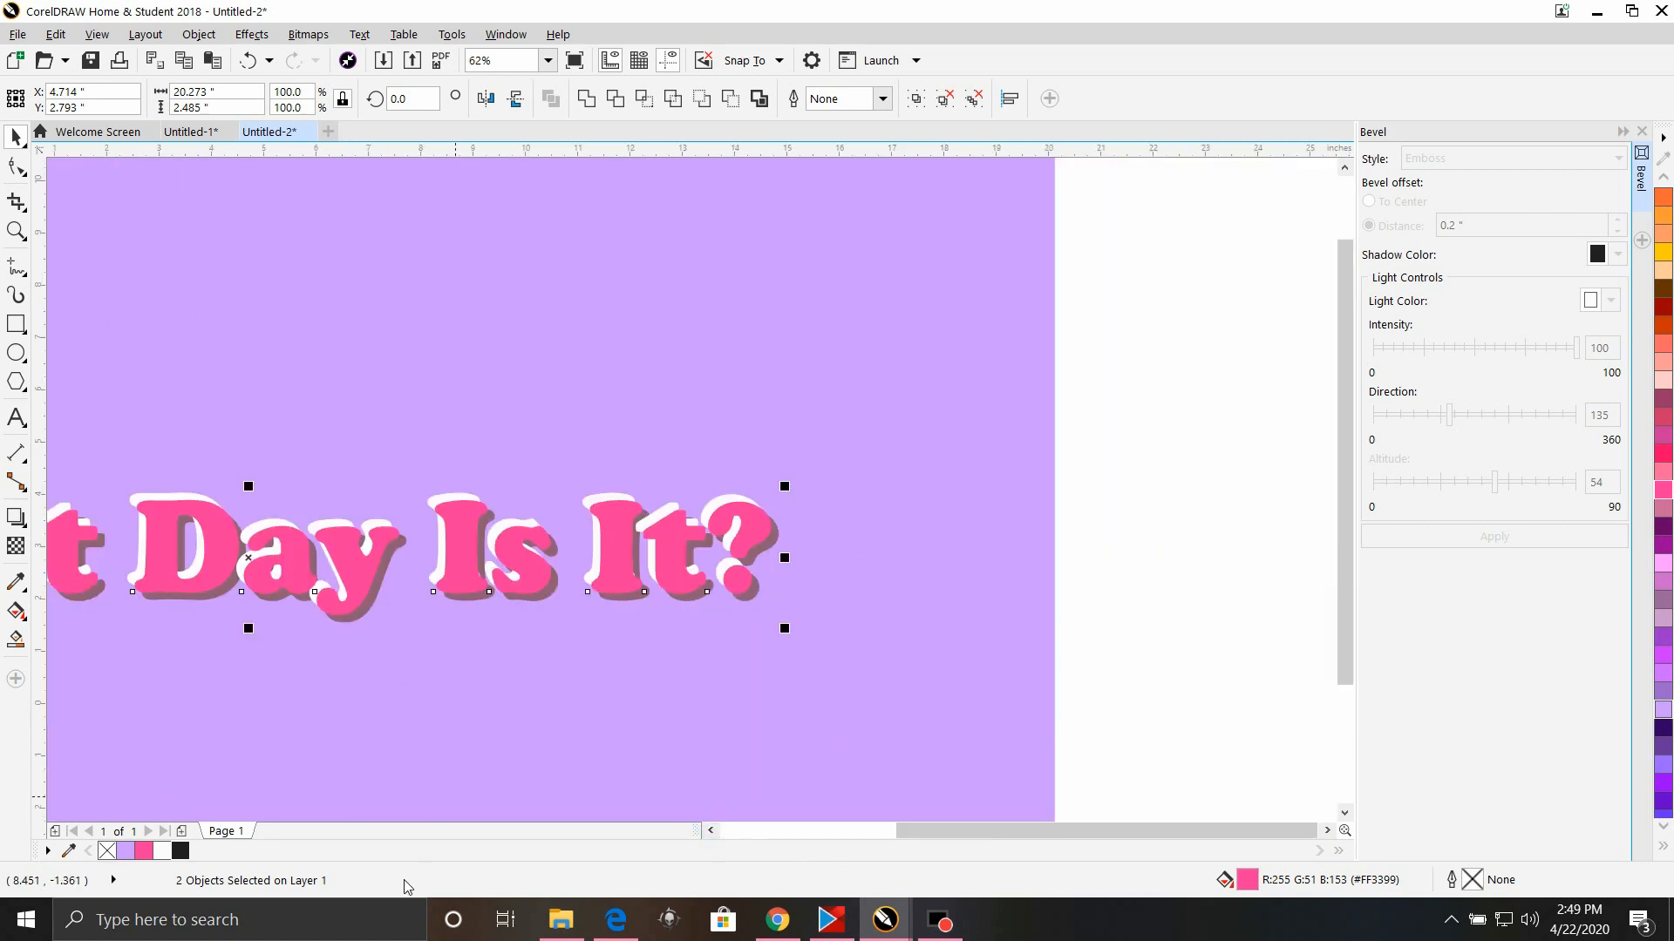
{"action": "left_click", "coordinate": [710, 830]}
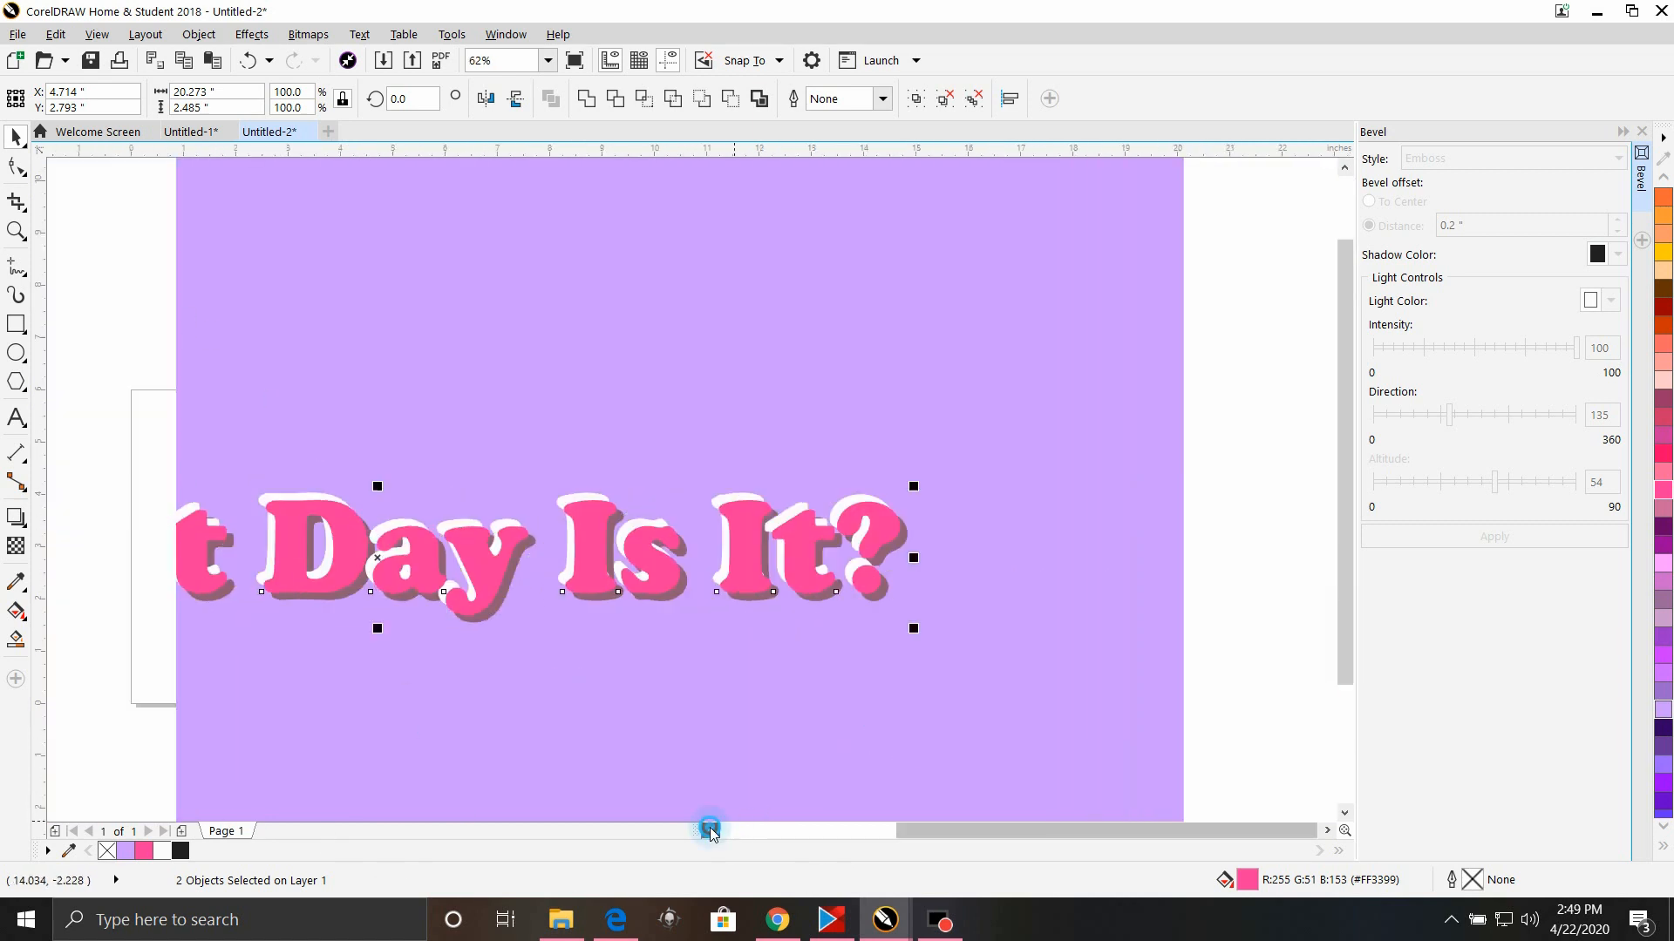
{"action": "left_click", "coordinate": [711, 831]}
{"action": "left_click", "coordinate": [710, 831]}
{"action": "left_click", "coordinate": [710, 831]}
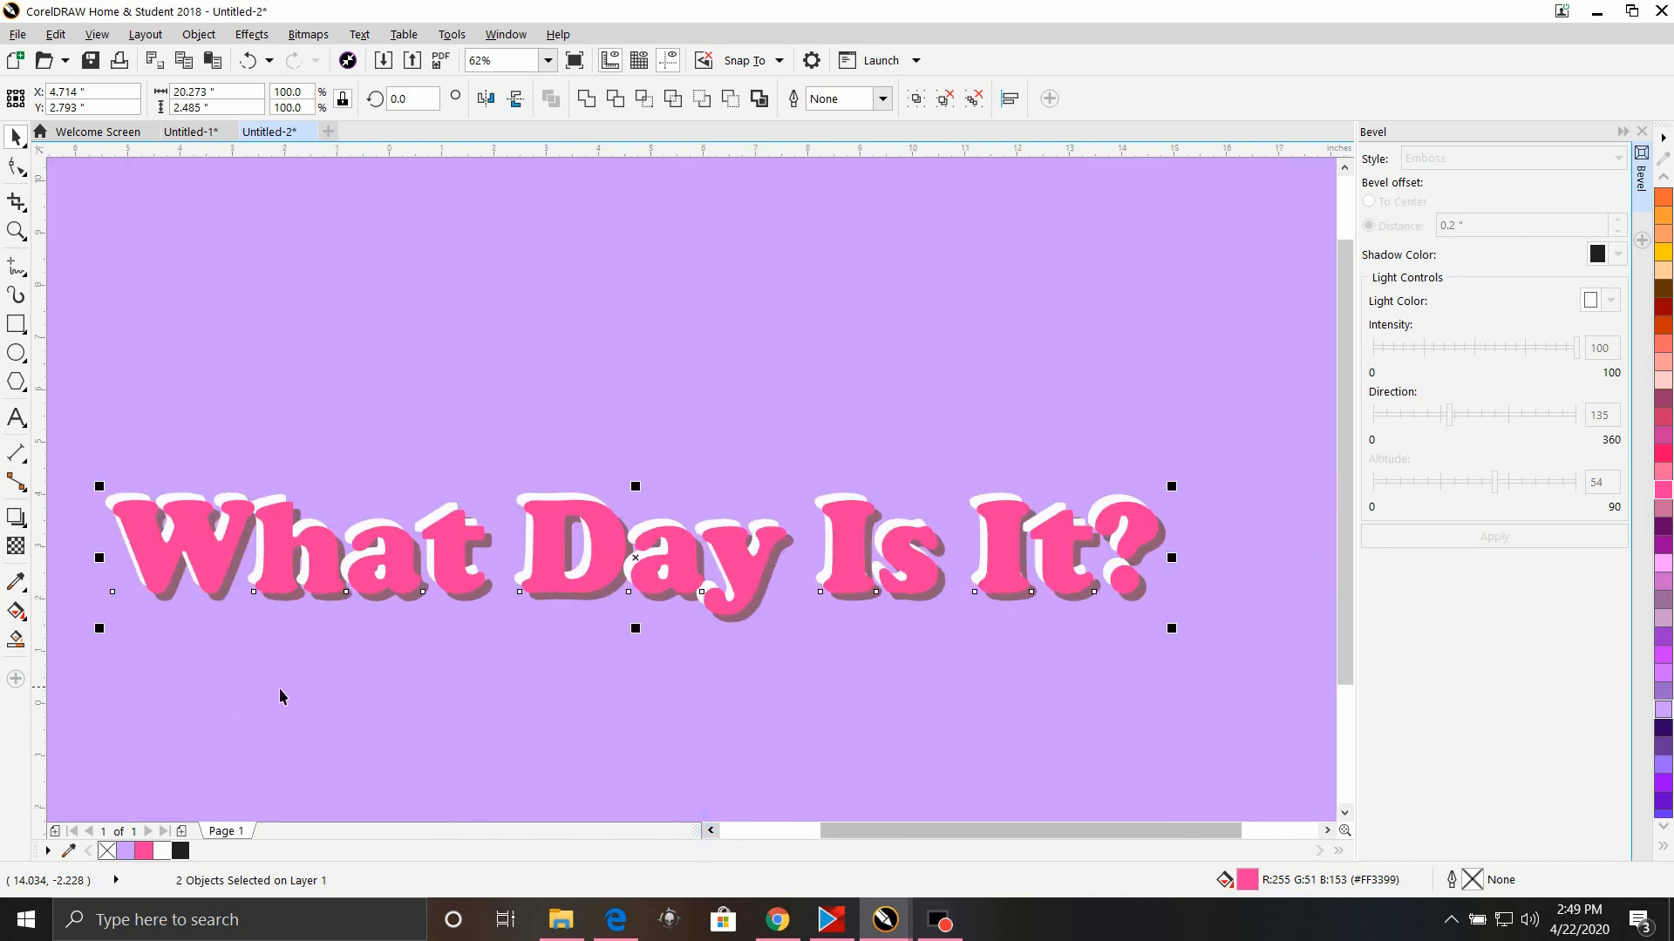
{"action": "scroll", "coordinate": [275, 688], "scroll_direction": "up", "scroll_amount": 2}
{"action": "scroll", "coordinate": [275, 688], "scroll_direction": "down", "scroll_amount": 2}
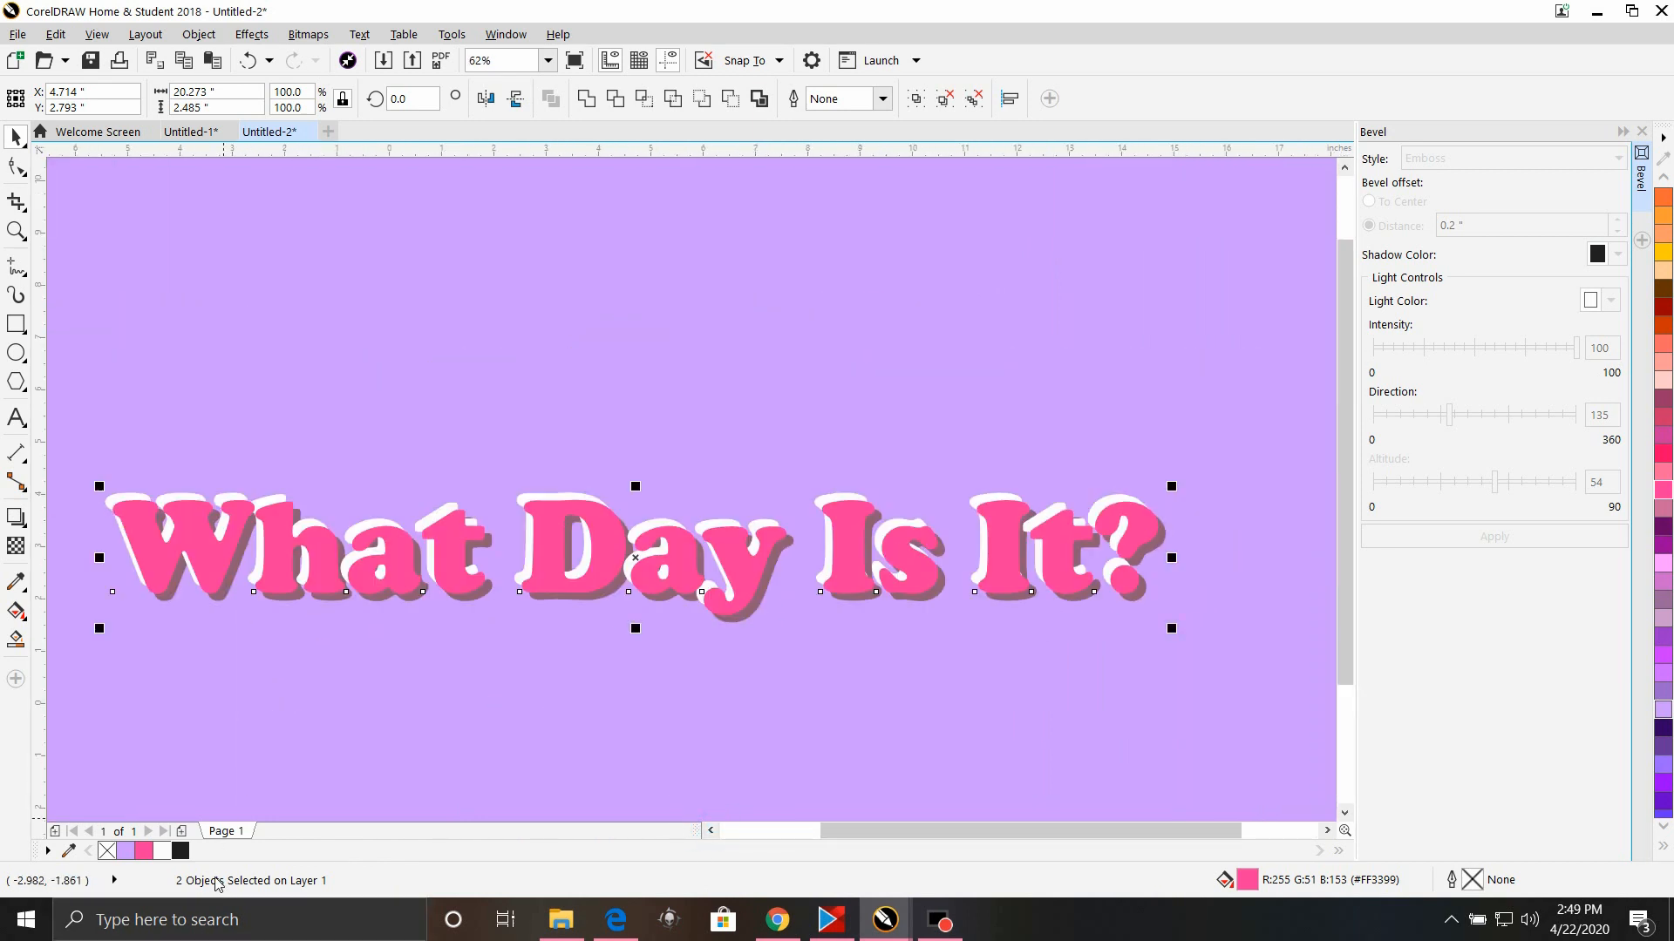
{"action": "left_click_drag", "start_coordinate": [180, 850], "coordinate": [239, 567]}
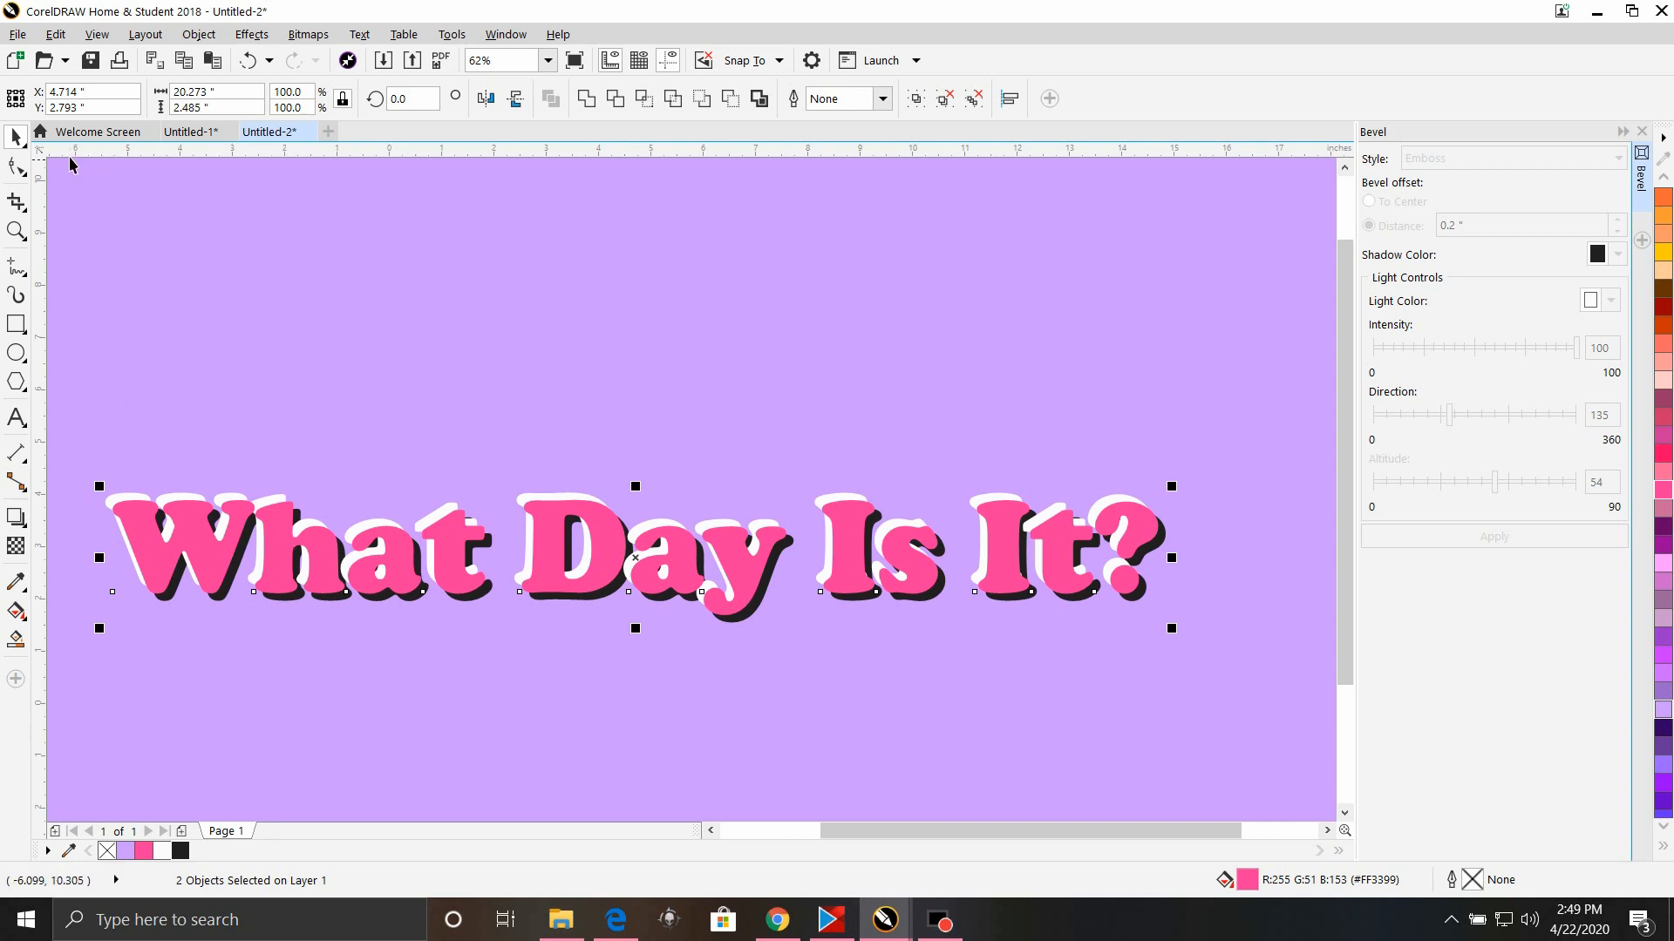
Switch the drawing display to Wireframe to expose the overlapping outlines of the text and its bevel shapes
{"action": "left_click", "coordinate": [56, 35]}
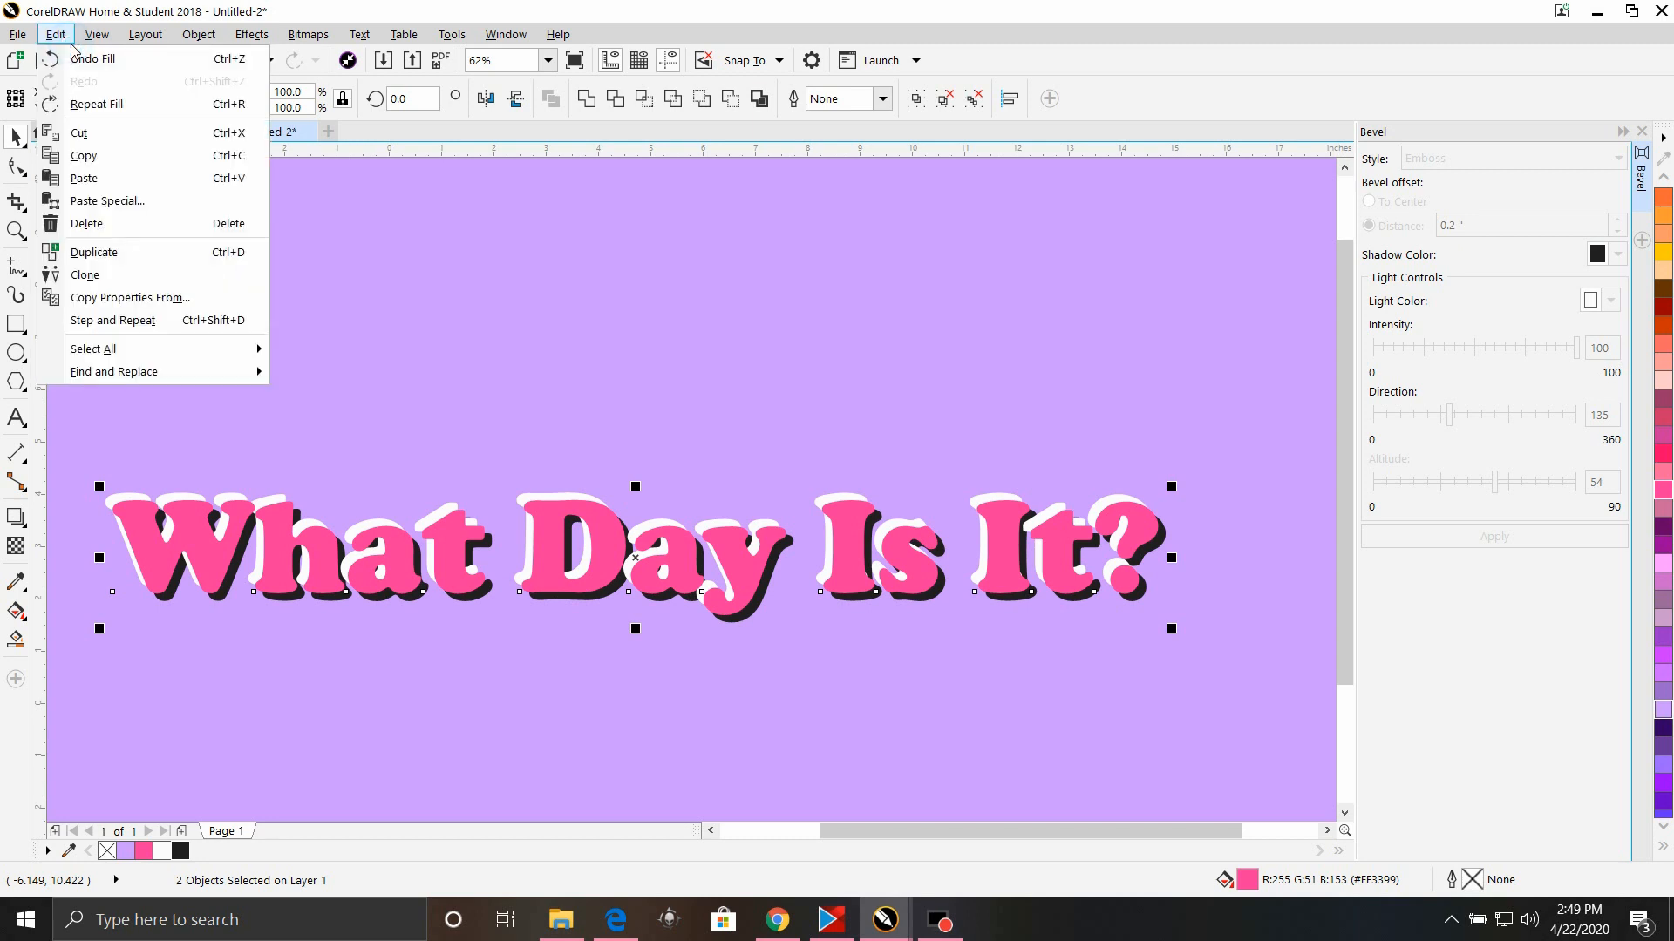
{"action": "mouse_move", "coordinate": [105, 28]}
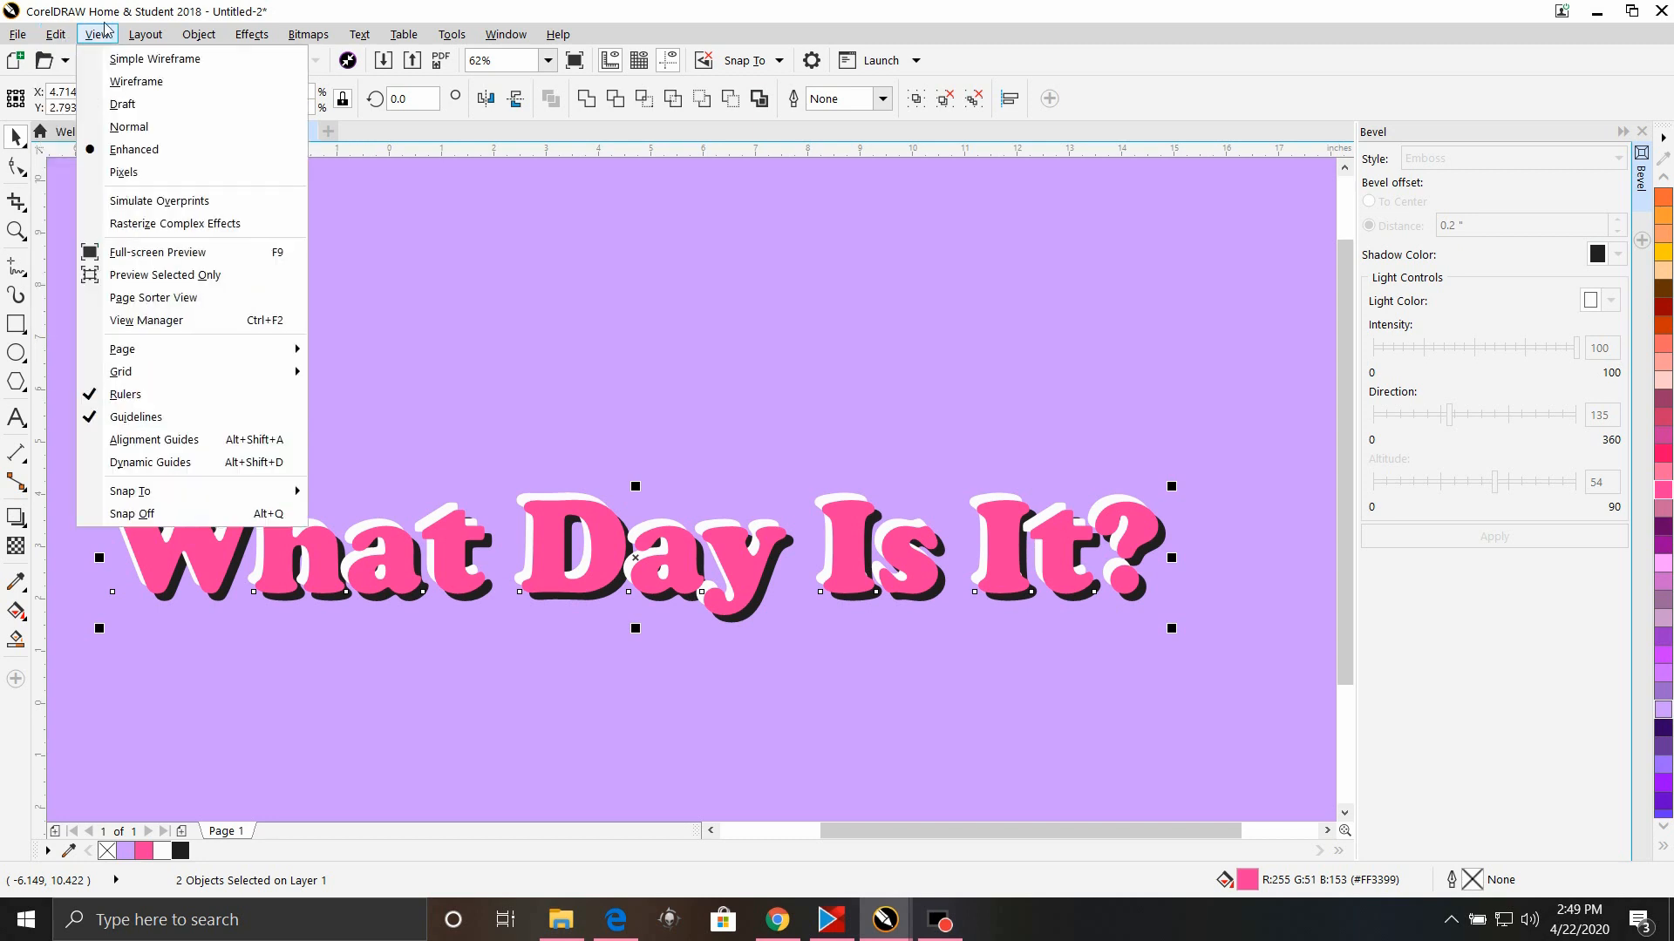
{"action": "left_click", "coordinate": [126, 81]}
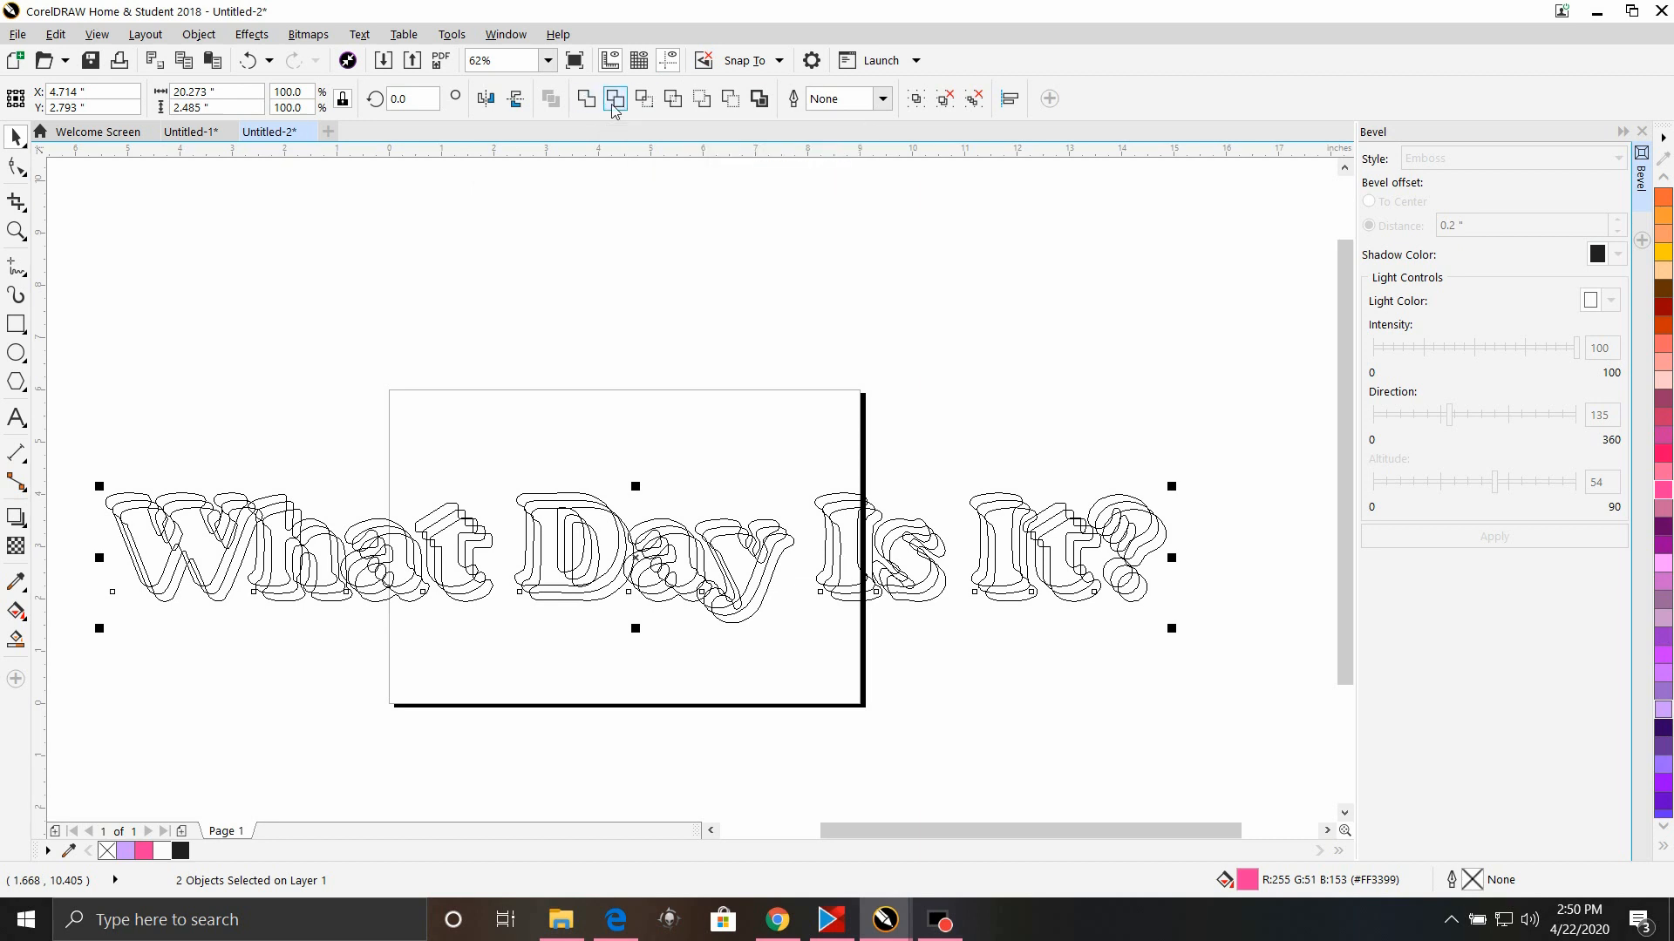
Simplify the selected text and bevel shapes to cut away their overlaps, and set the display to Normal view
{"action": "left_click", "coordinate": [668, 105]}
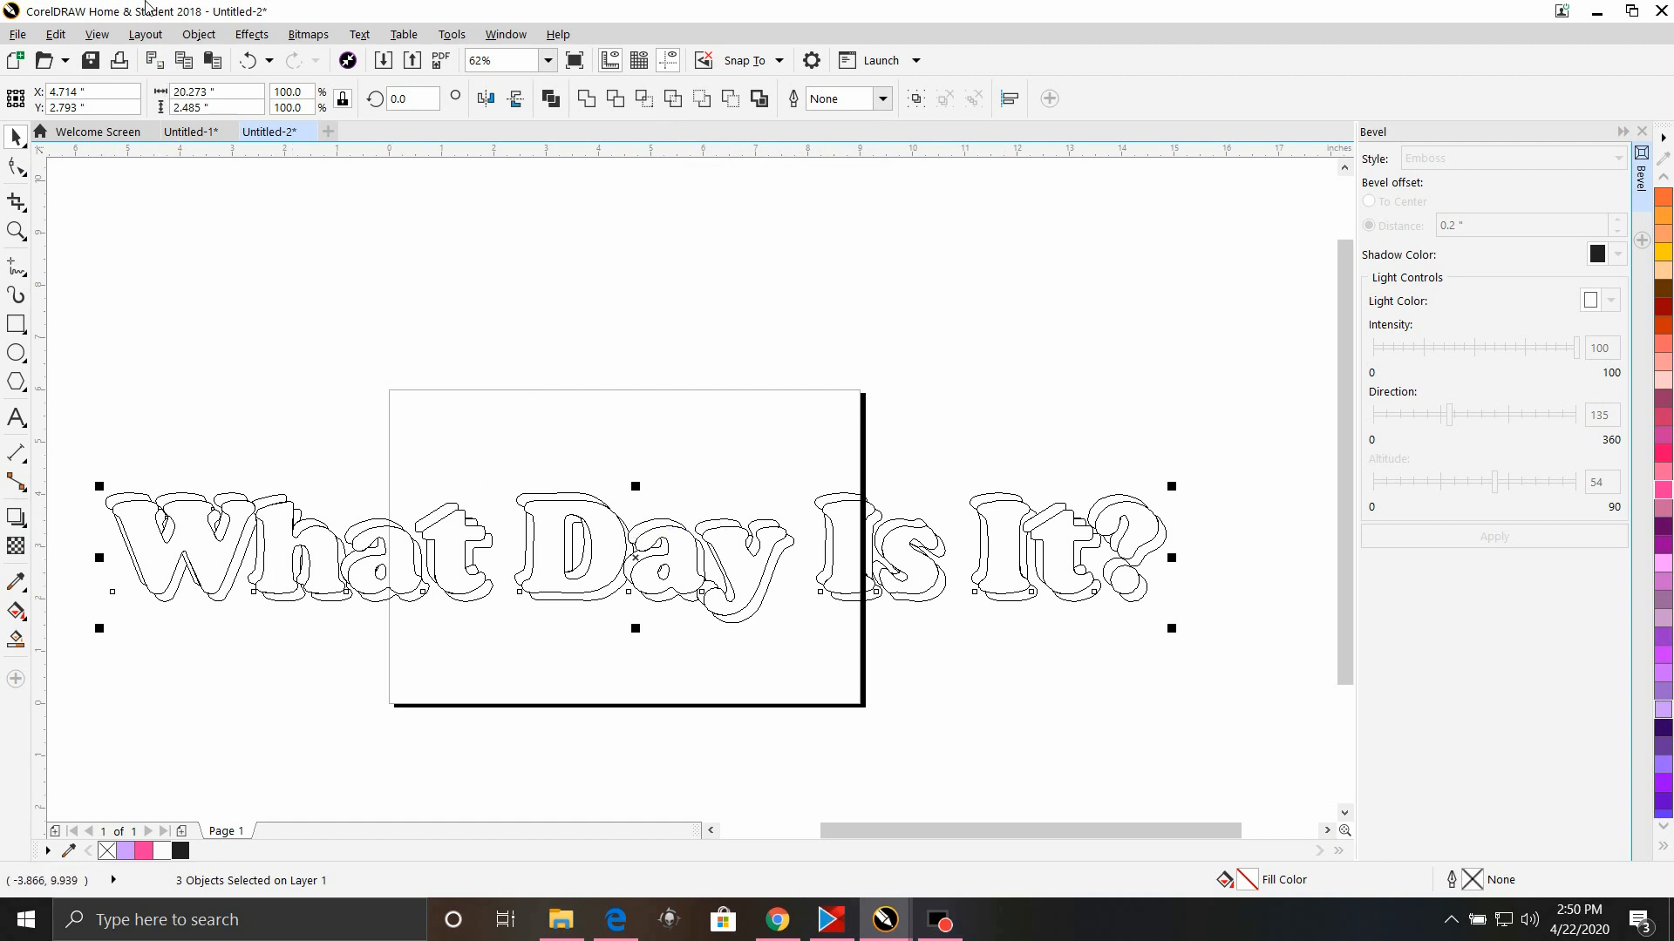
{"action": "left_click", "coordinate": [99, 38]}
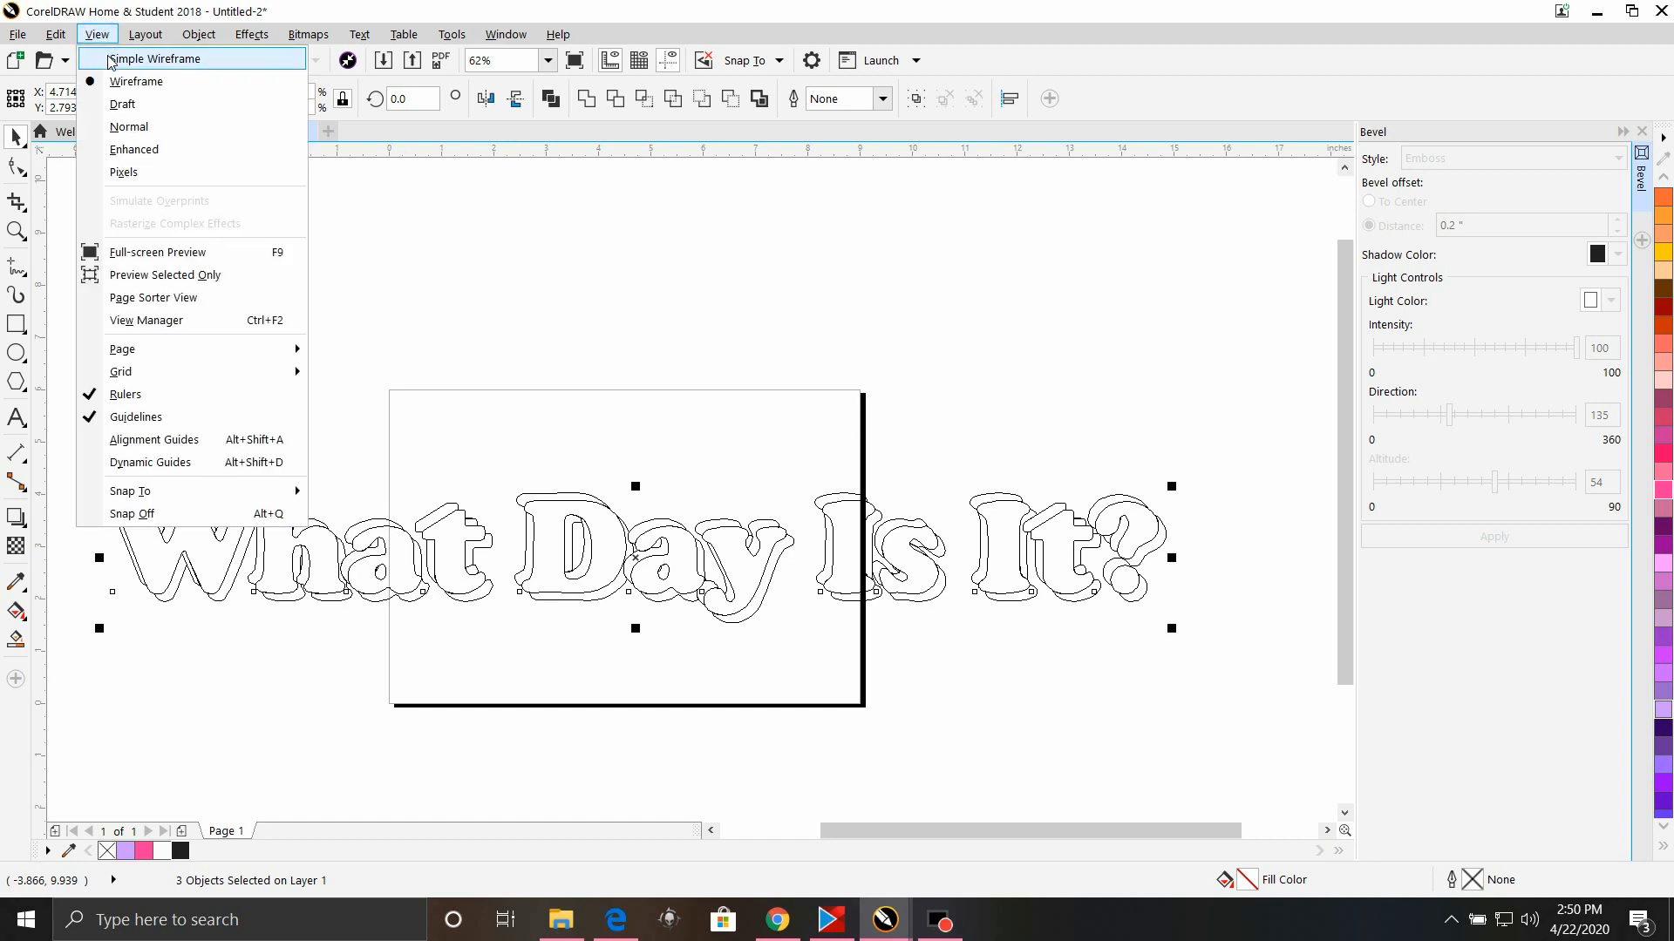
{"action": "left_click", "coordinate": [122, 126]}
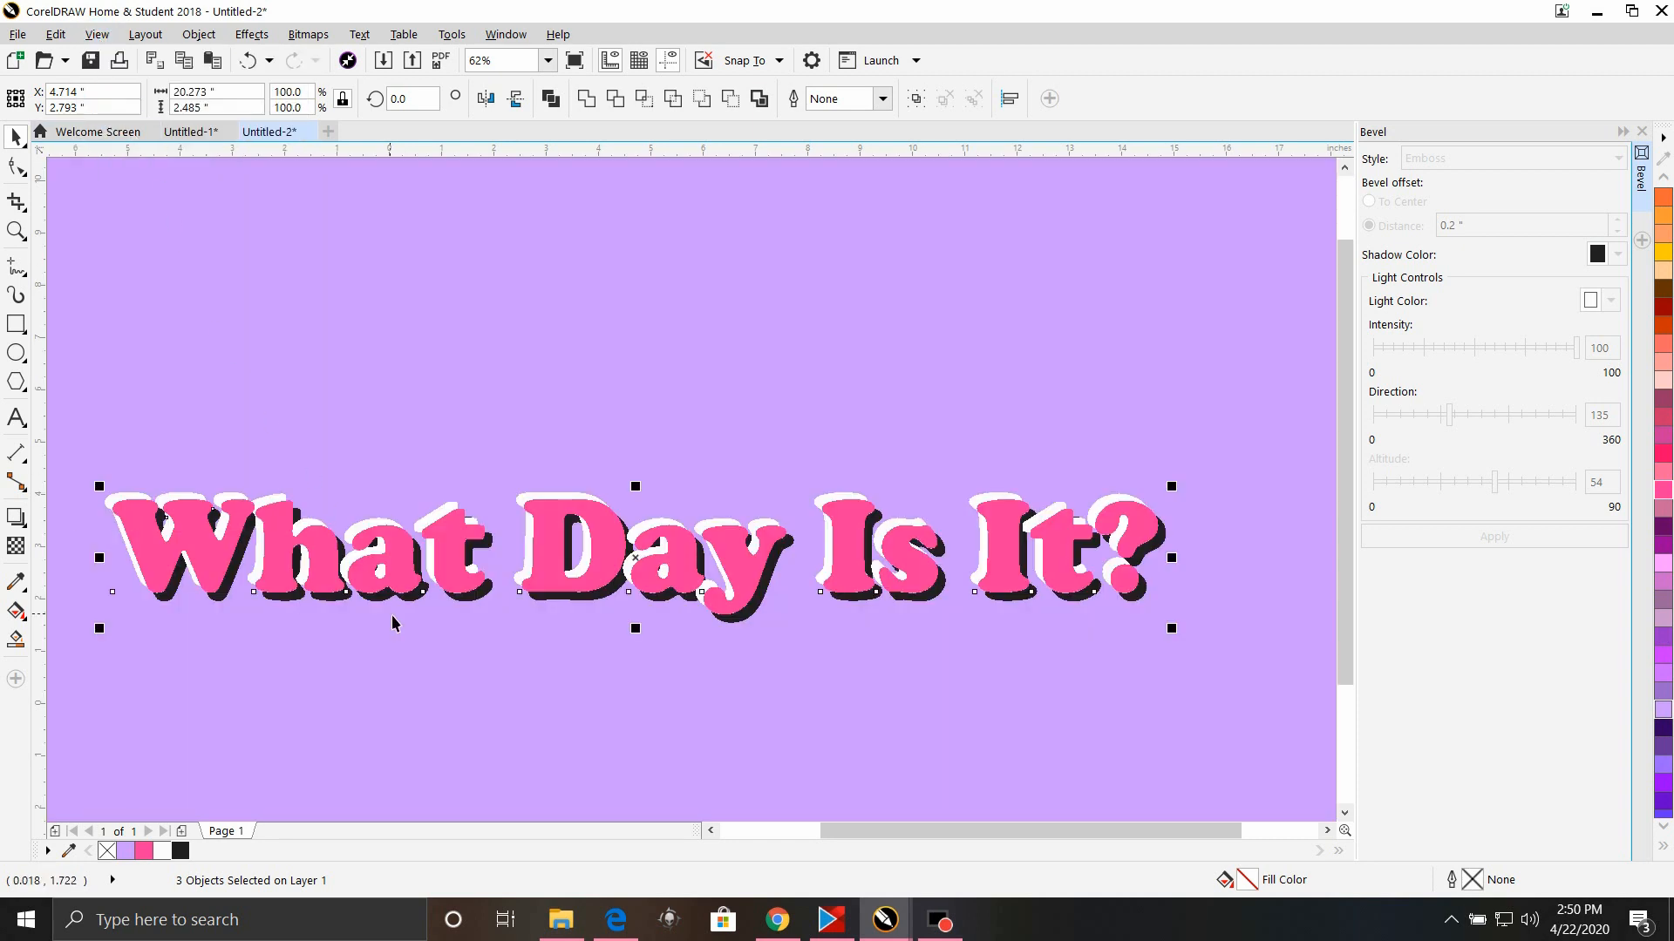